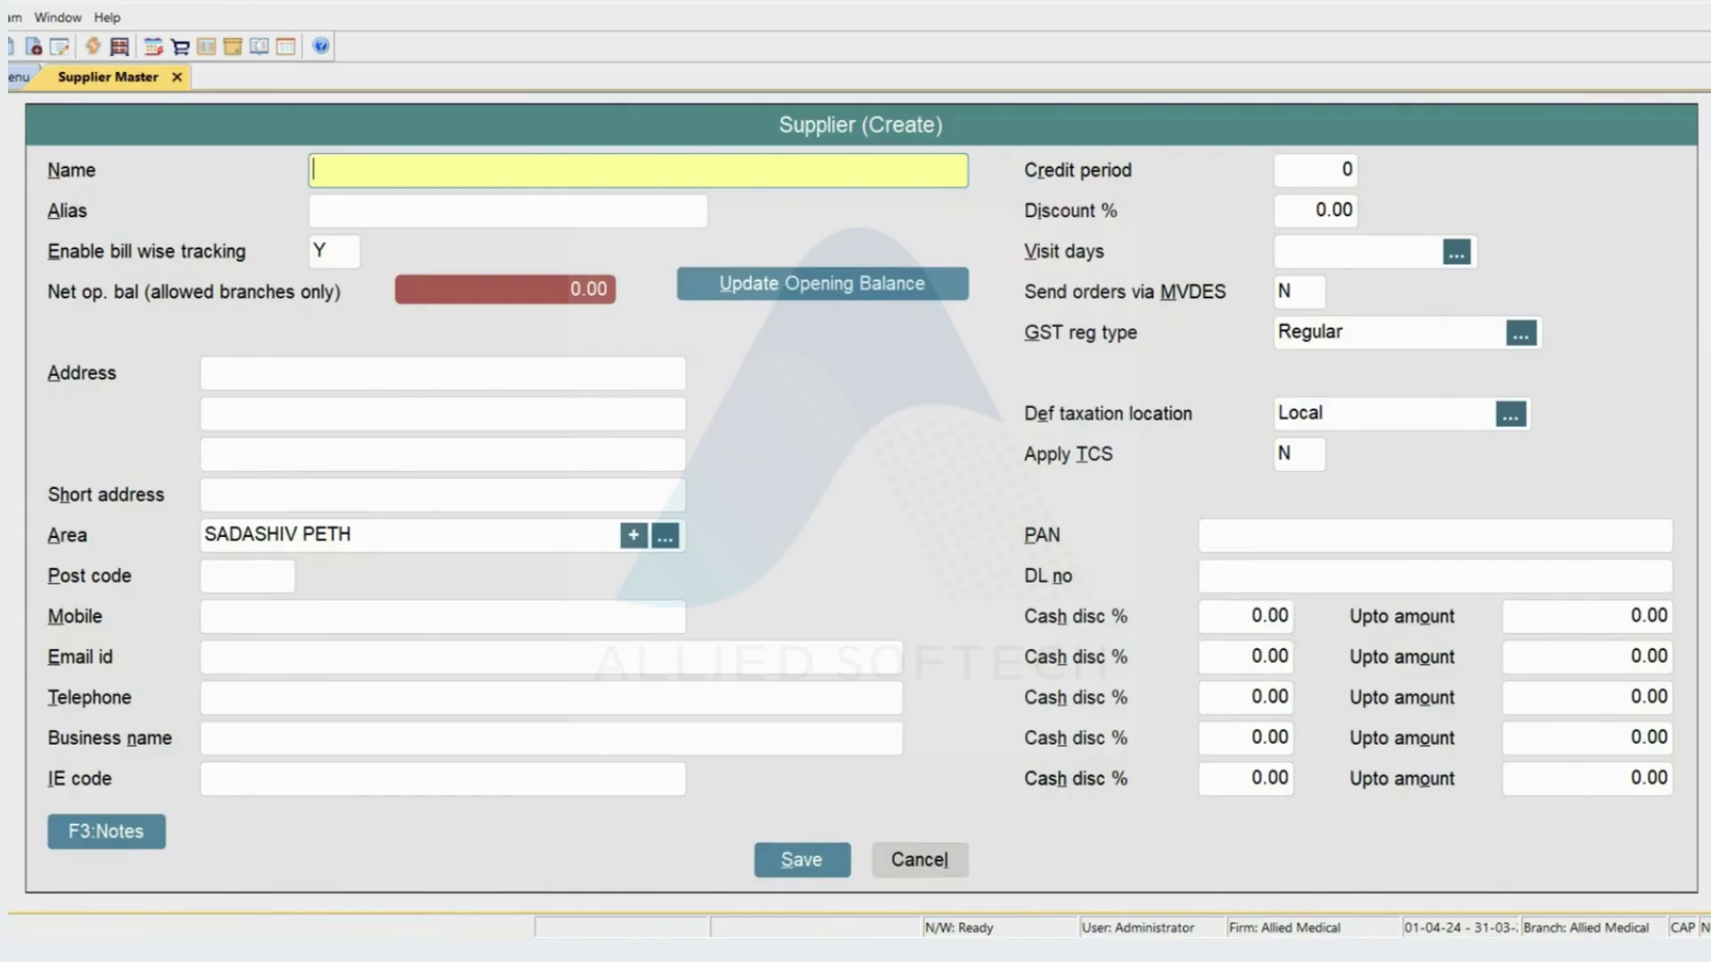
# - Enter NILESH PHARMA as the supplier name and NP as alias, keeping bill-wise tracking at Y
pyautogui.write('NILESH PHARMA')
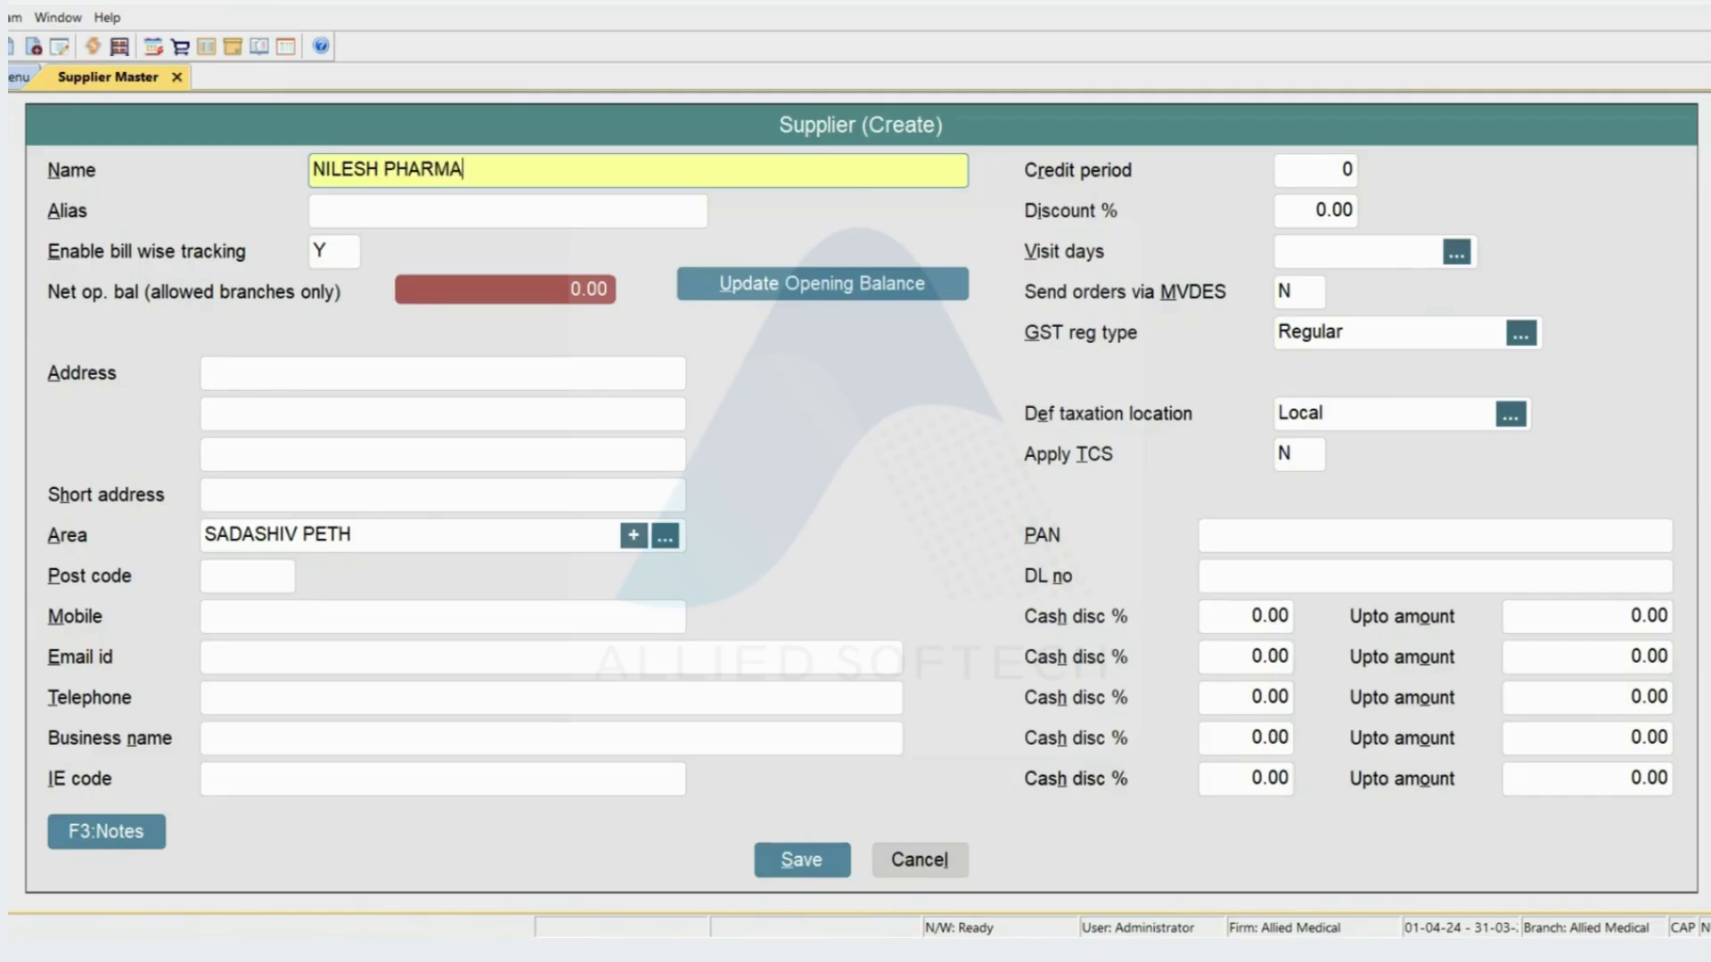
pyautogui.press('Return')
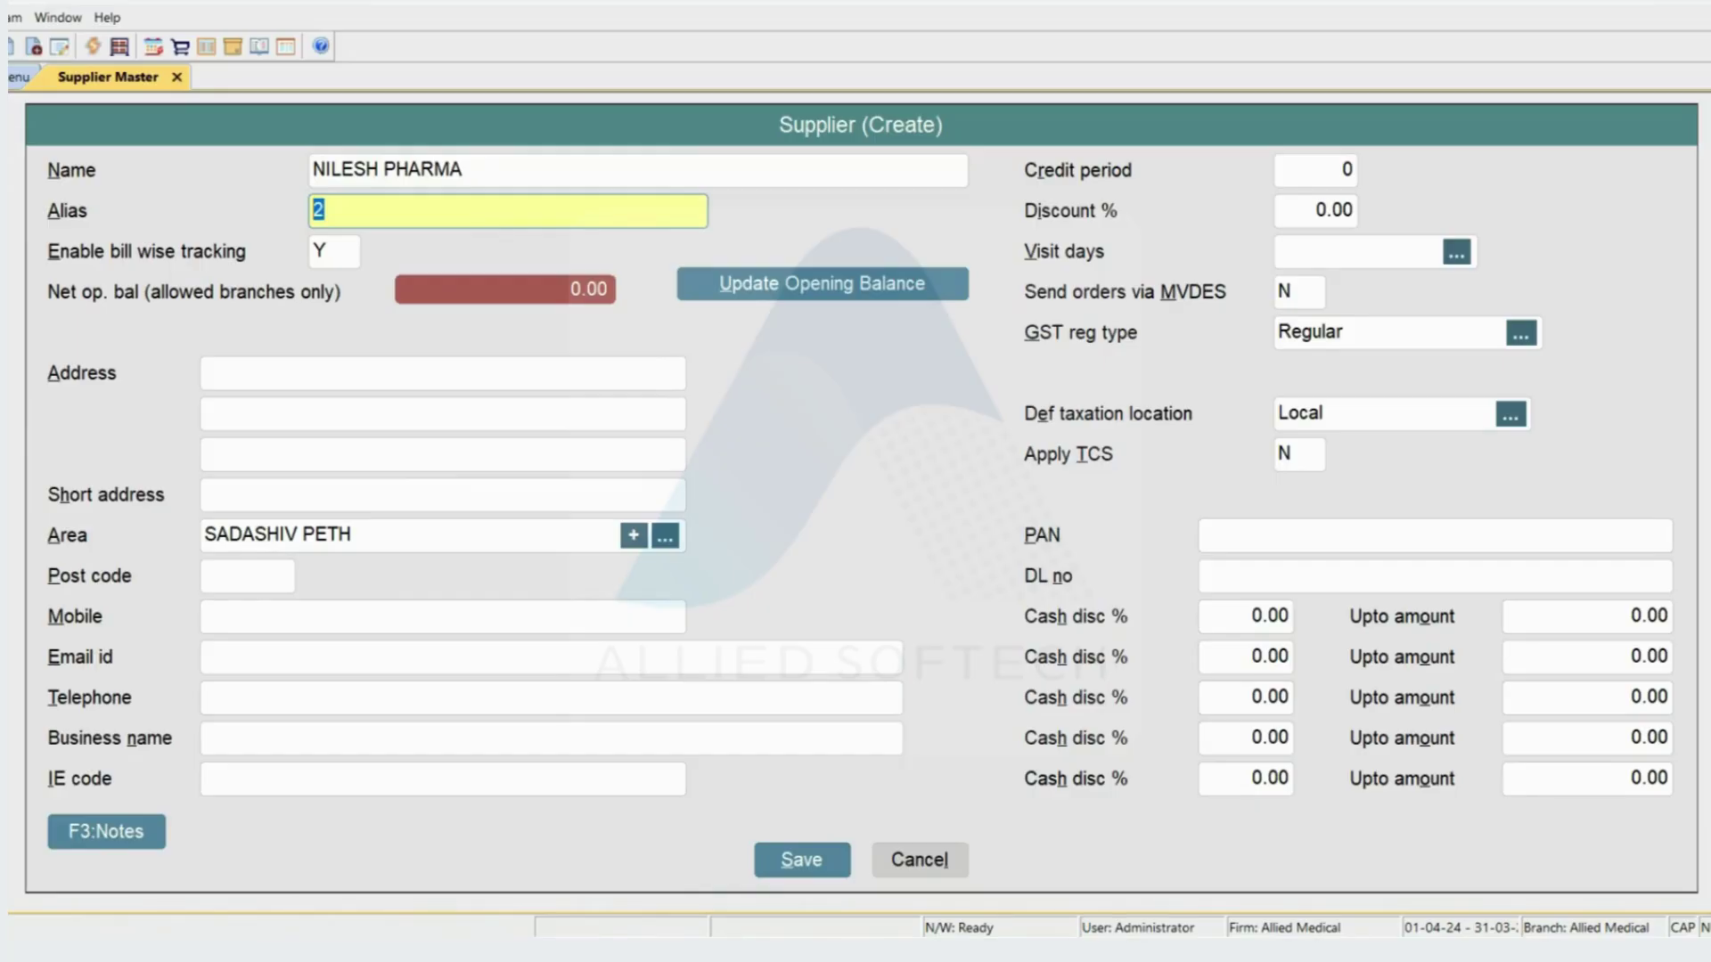
pyautogui.write('NP')
pyautogui.press('Return')
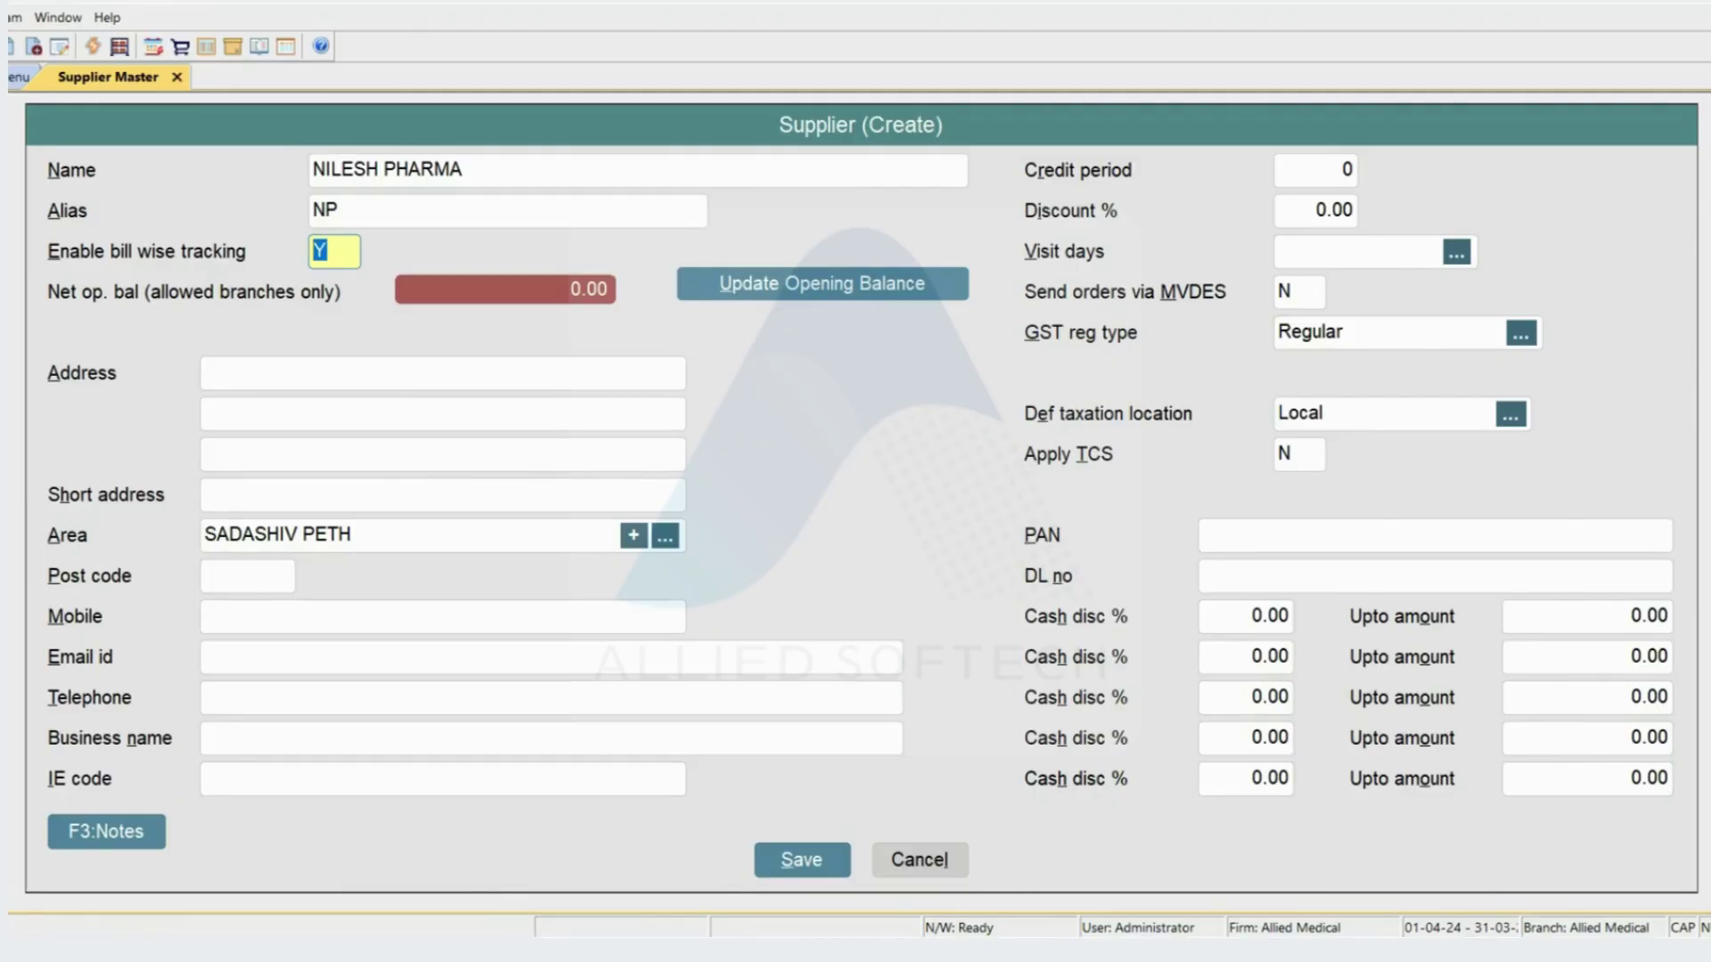
pyautogui.press('Return')
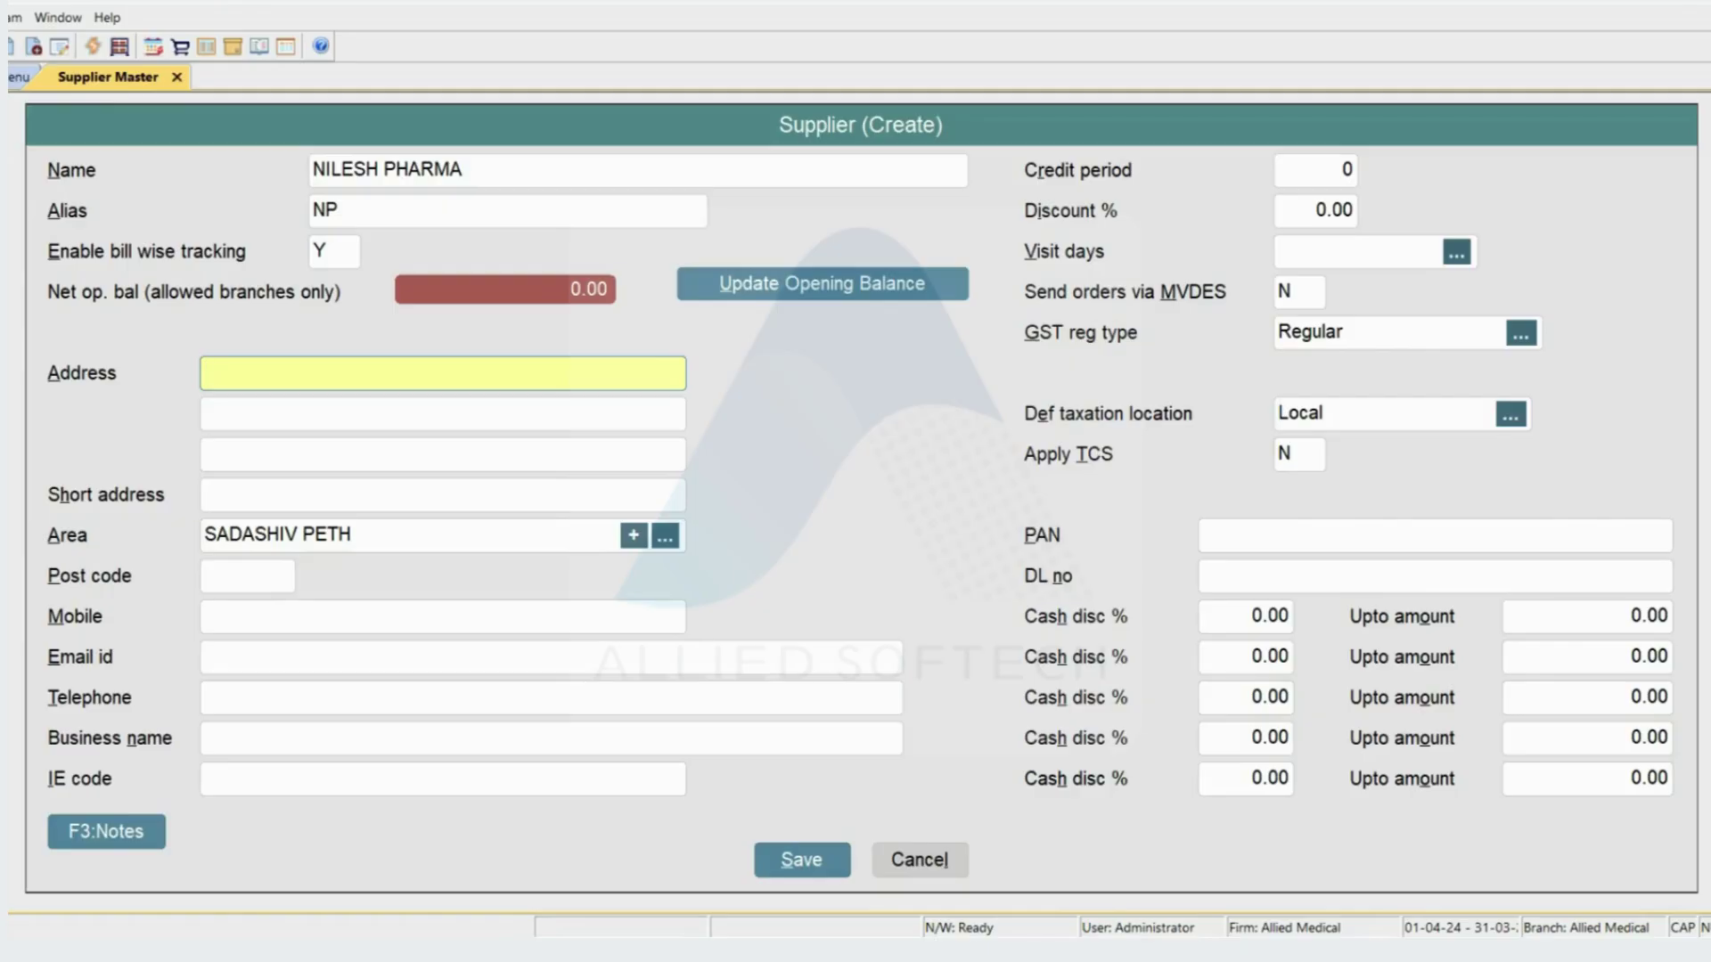
# - Enter address lines SHANIPAR, SADASHIV PETH and PUNE, and short address SADASHIV PETH
pyautogui.write('SHANIPAR')
pyautogui.press('Return')
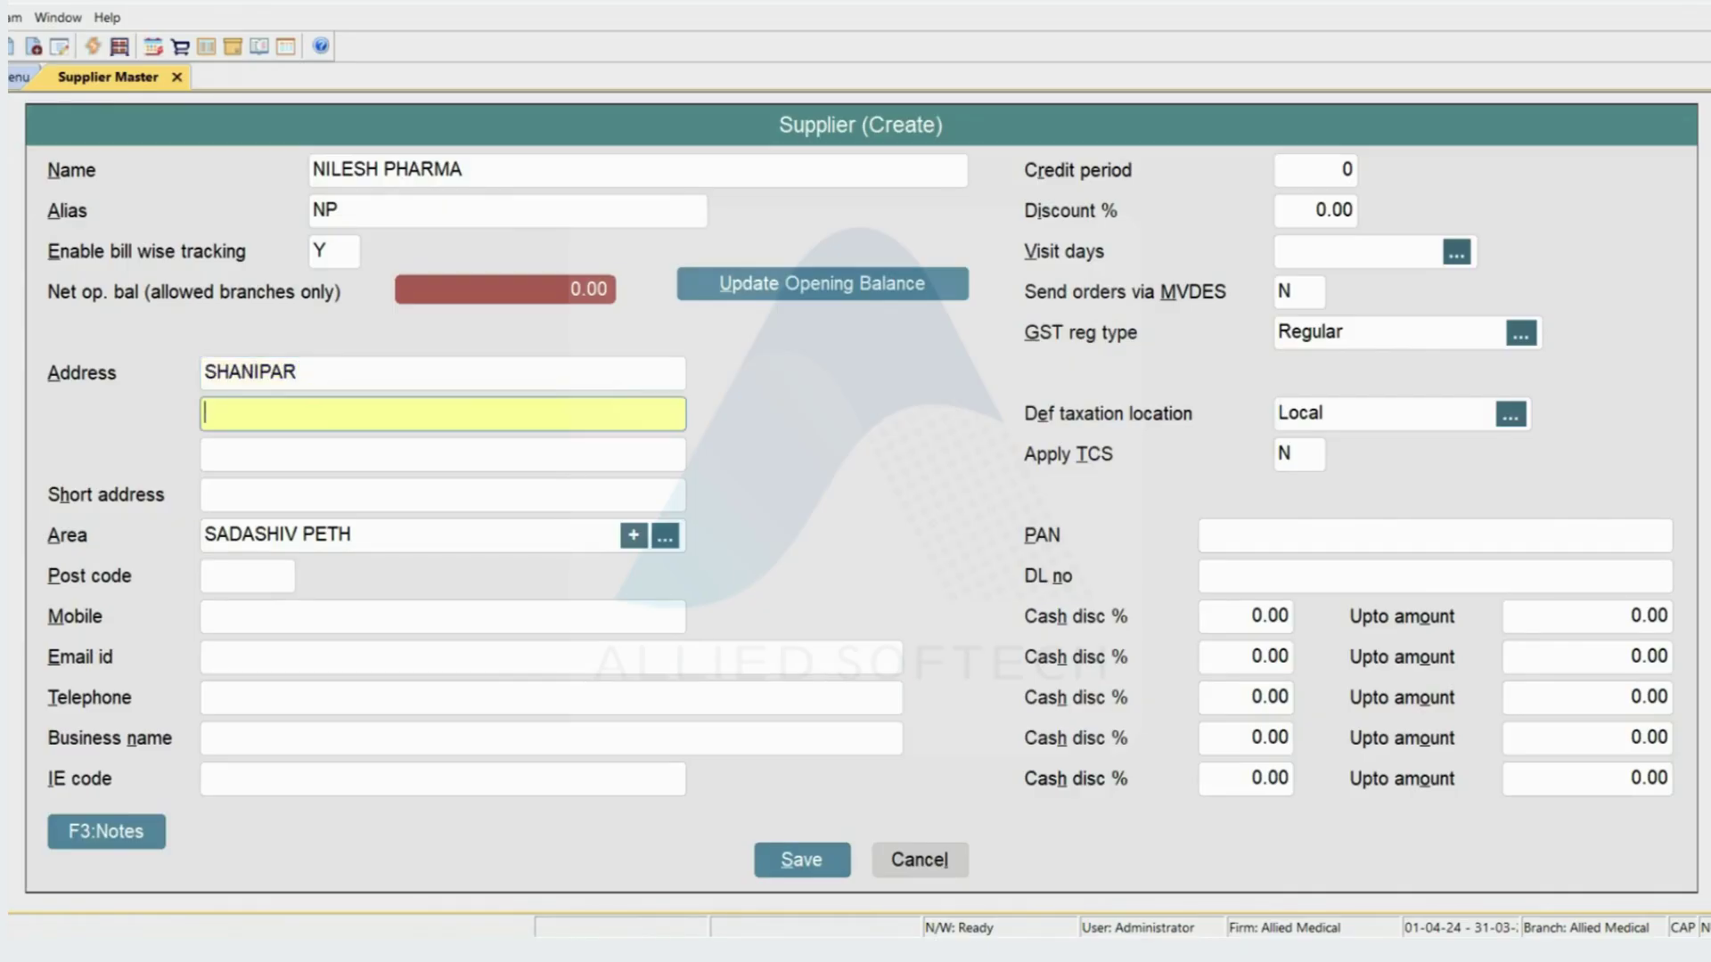
pyautogui.write('SADASHIV PETH')
pyautogui.press('Return')
pyautogui.write('PUNE')
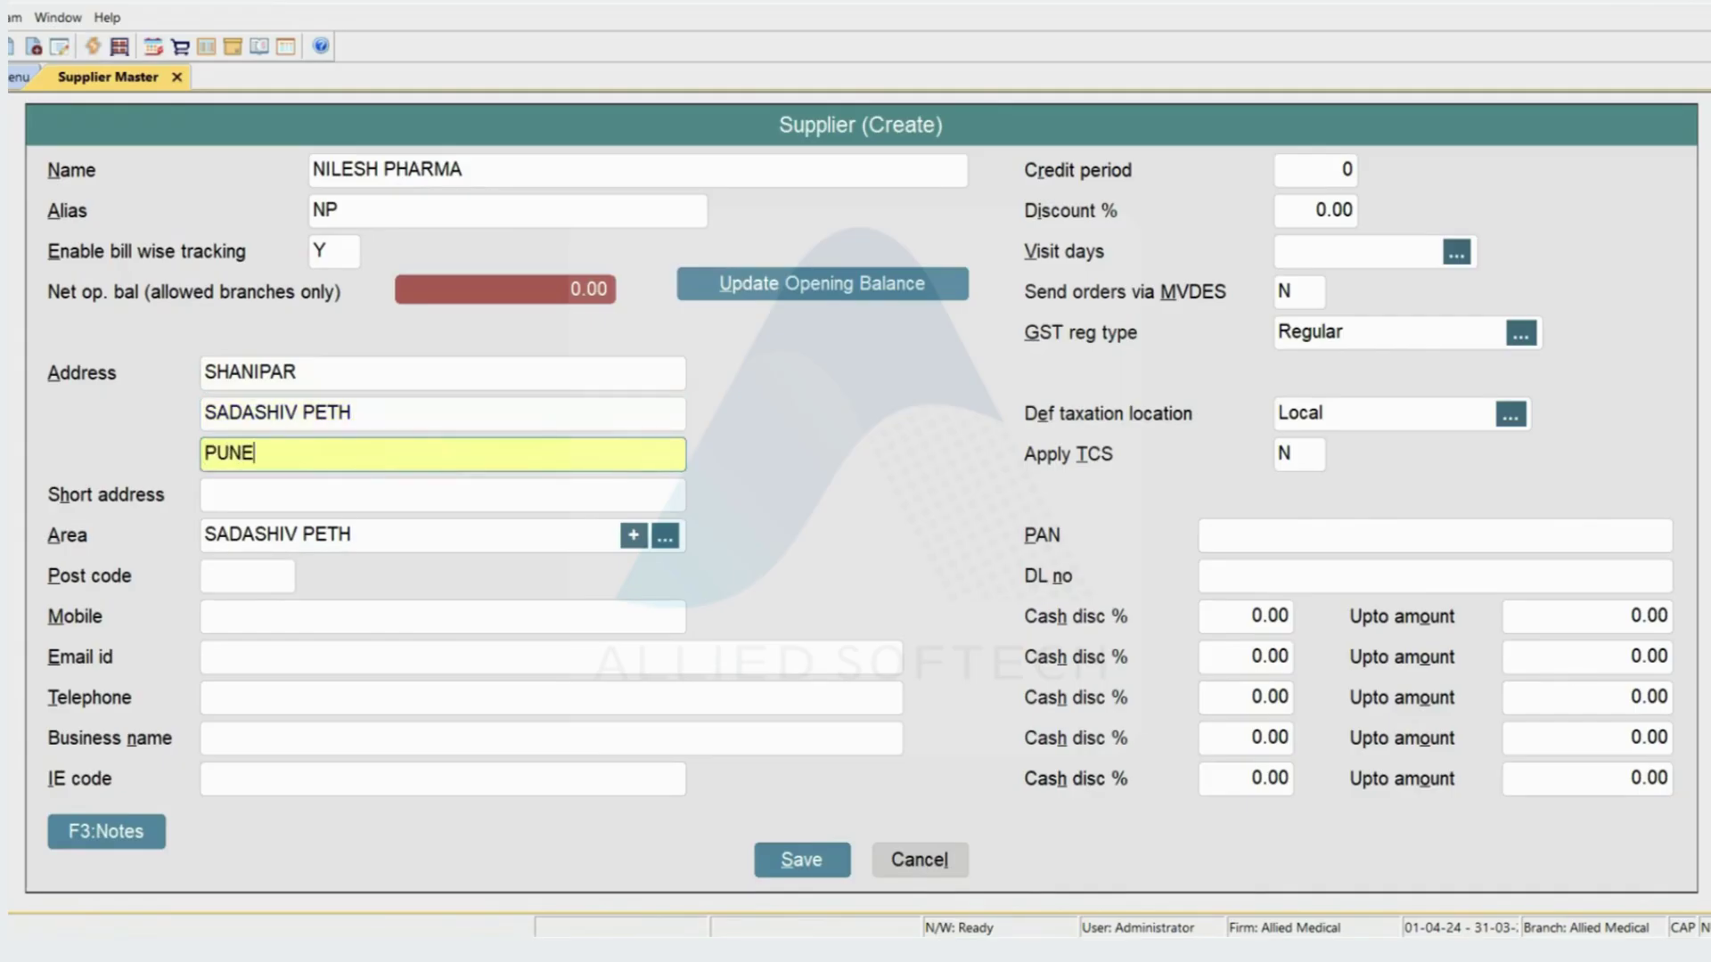
pyautogui.press('Return')
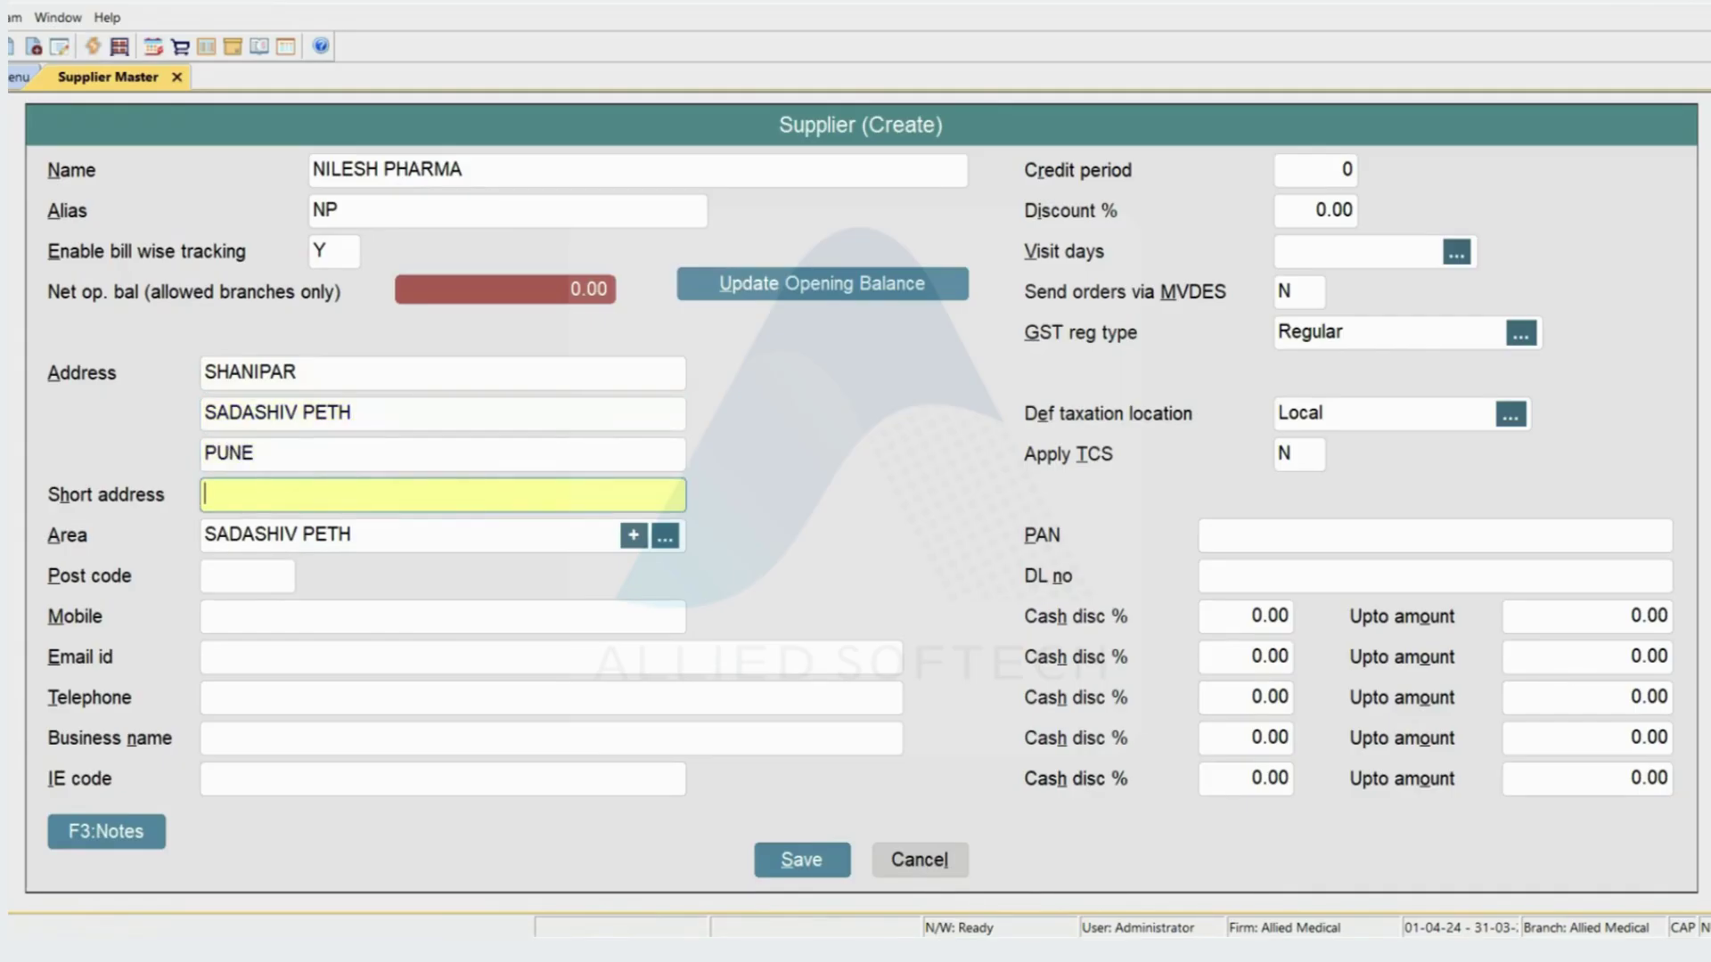
pyautogui.write('SH')
pyautogui.press('BackSpace')
pyautogui.write('ADASHIV PETH')
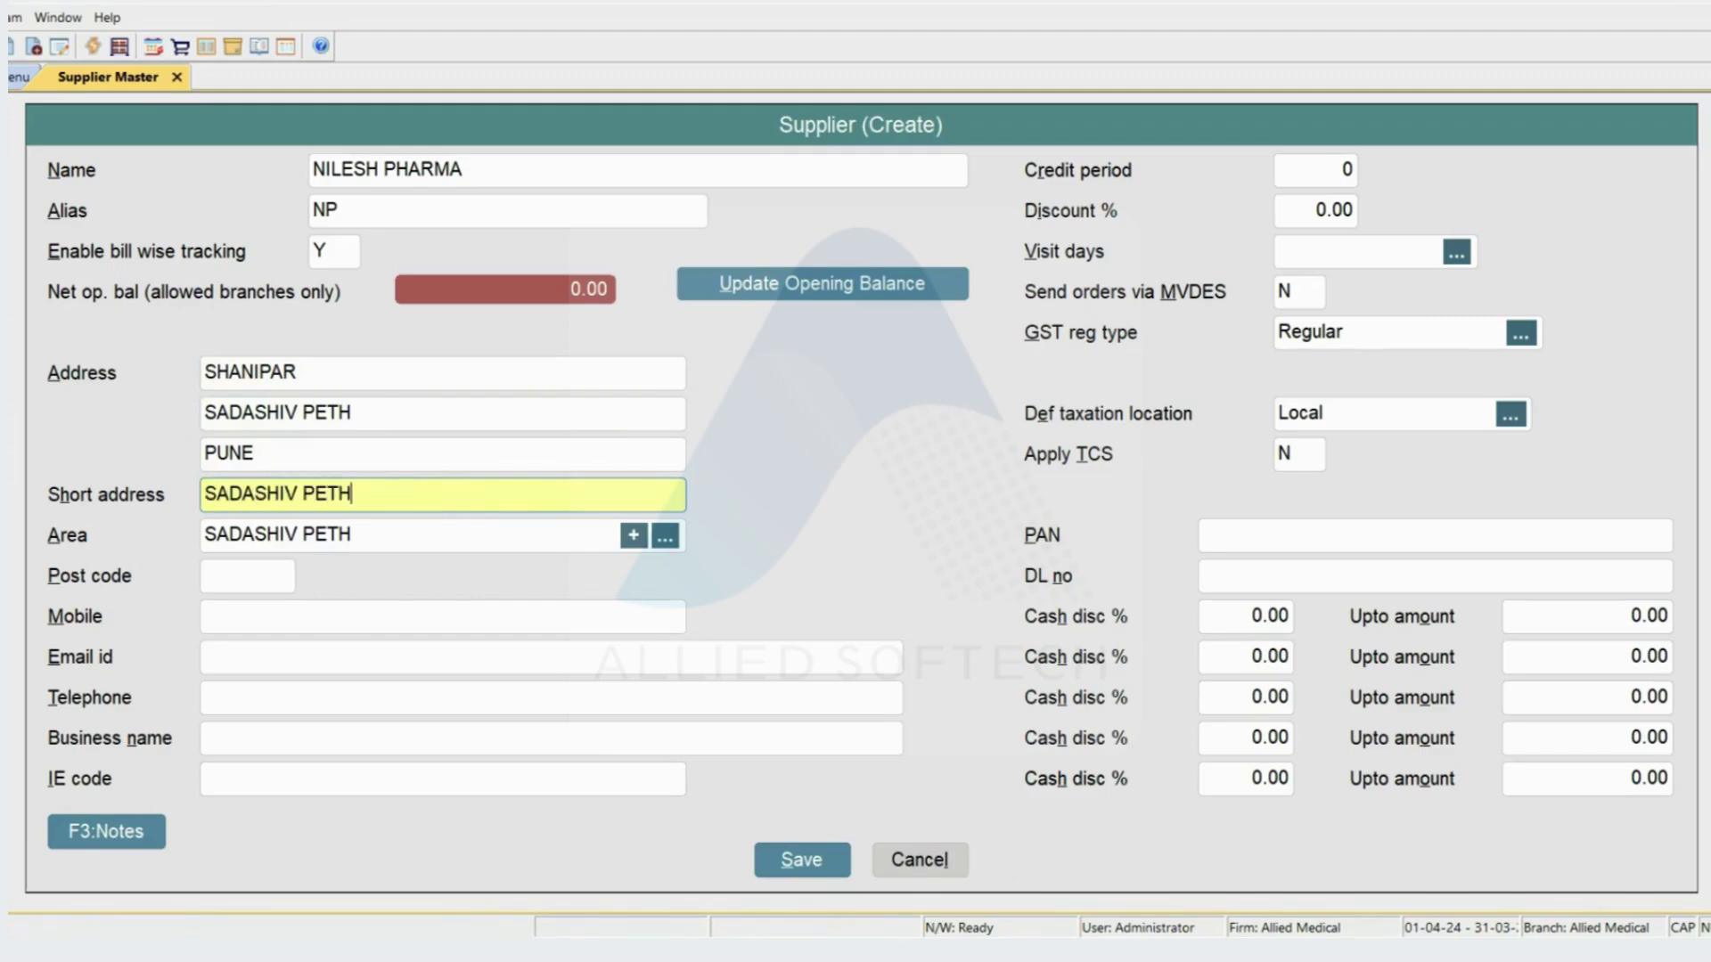
pyautogui.press('Return')
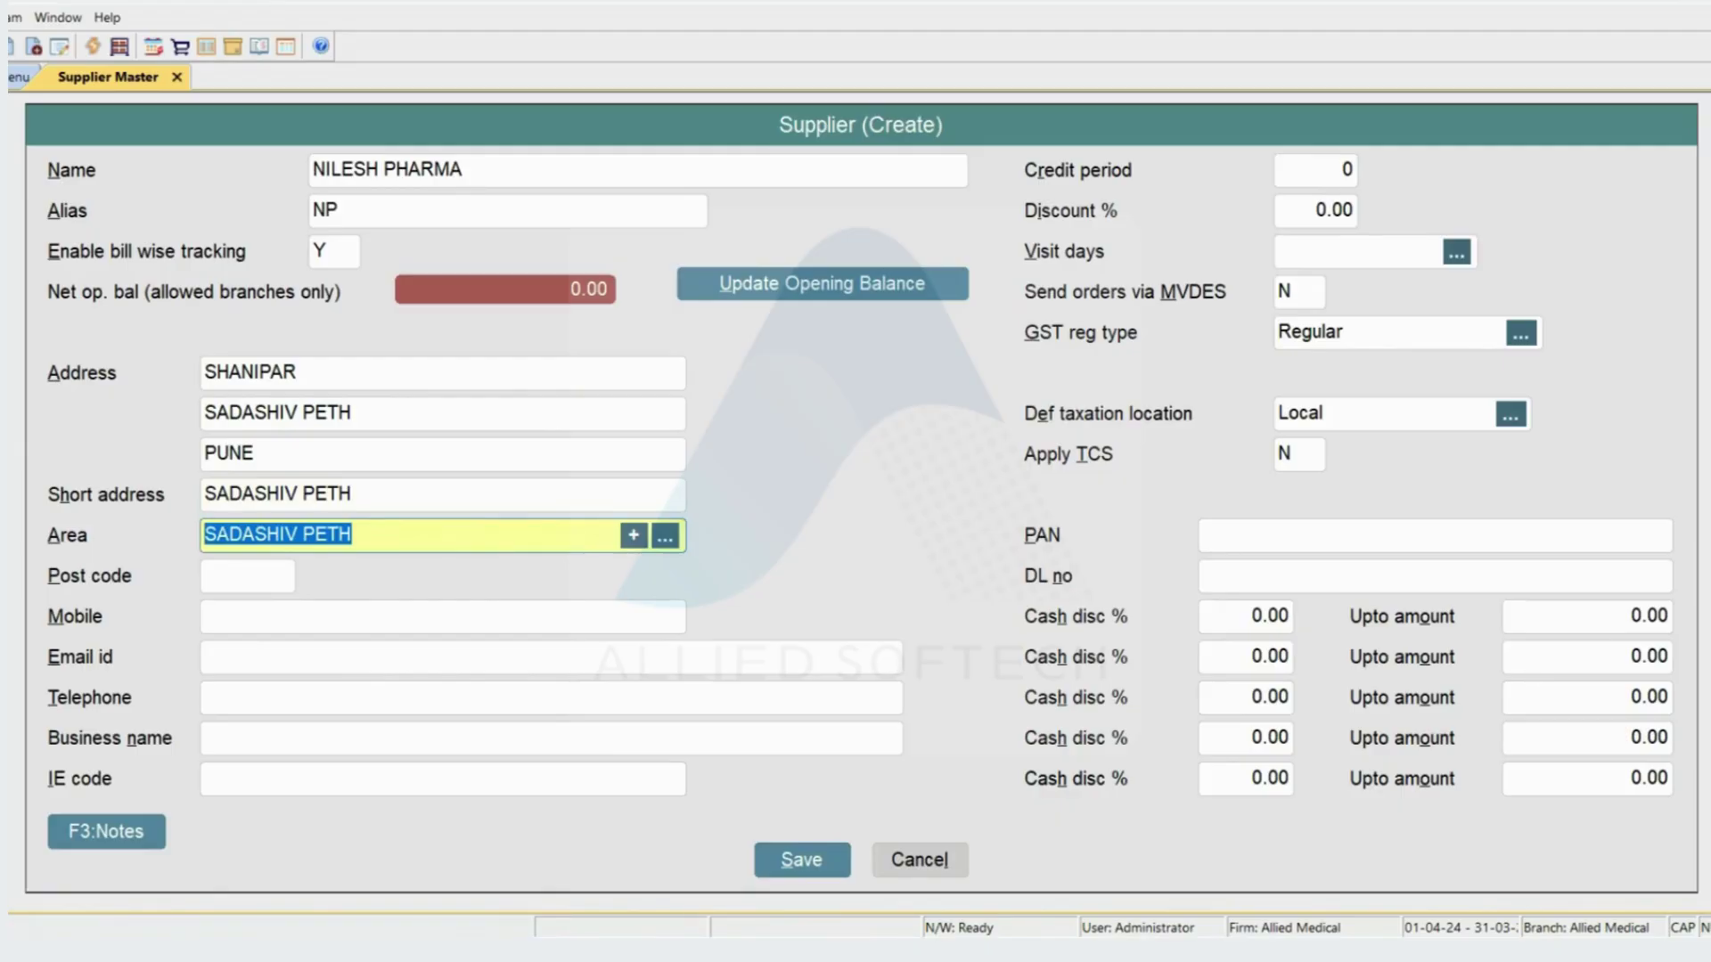
# - Pick SADASHIV PETH from the List of Areas, abandoning the accidentally opened Area Master
pyautogui.write('SADAS')
pyautogui.press('BackSpace')
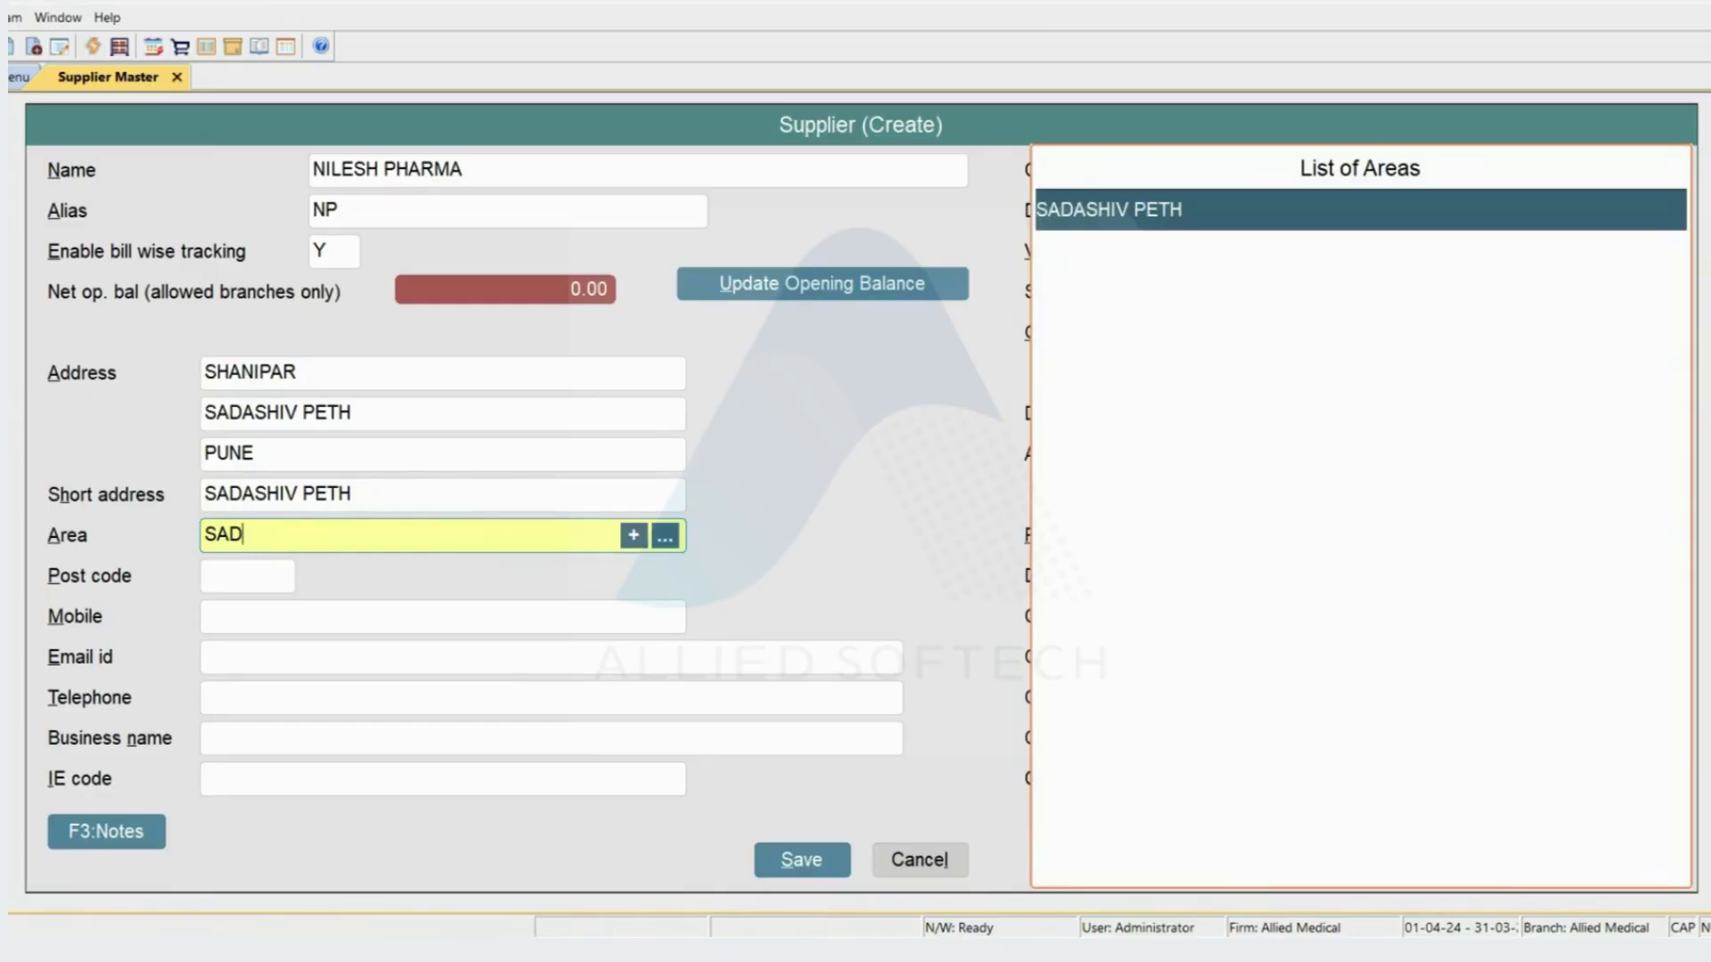
pyautogui.hotkey('alt', 'c')
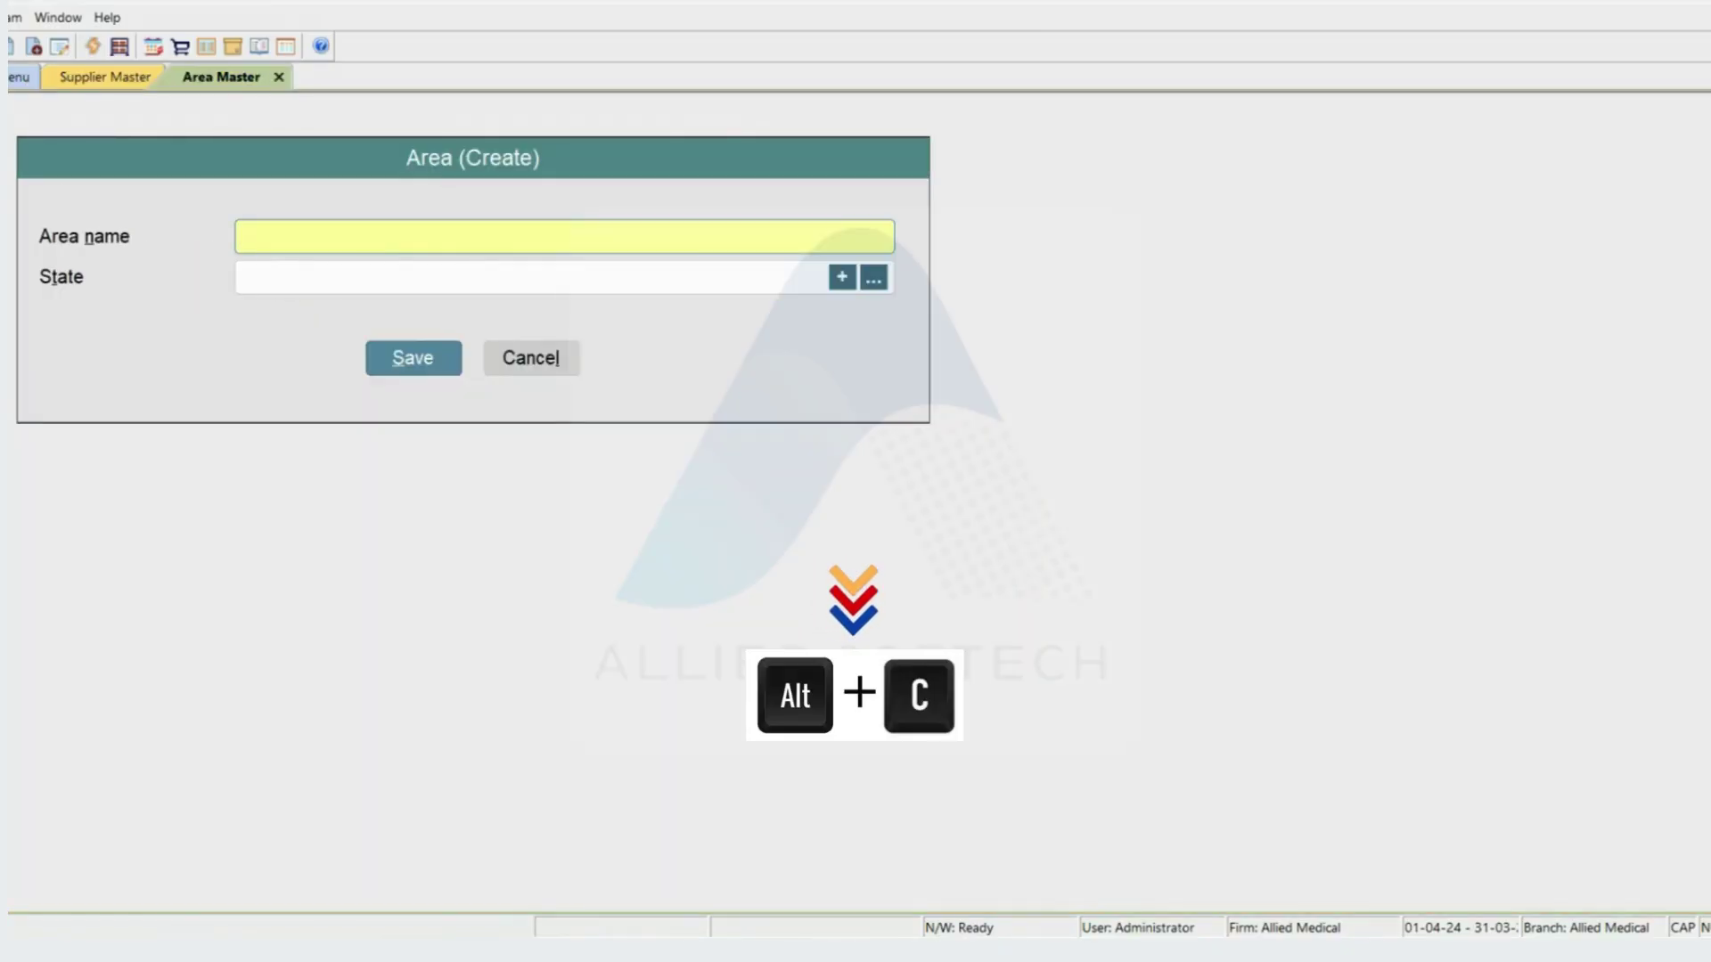
pyautogui.press('Escape')
pyautogui.press('Return')
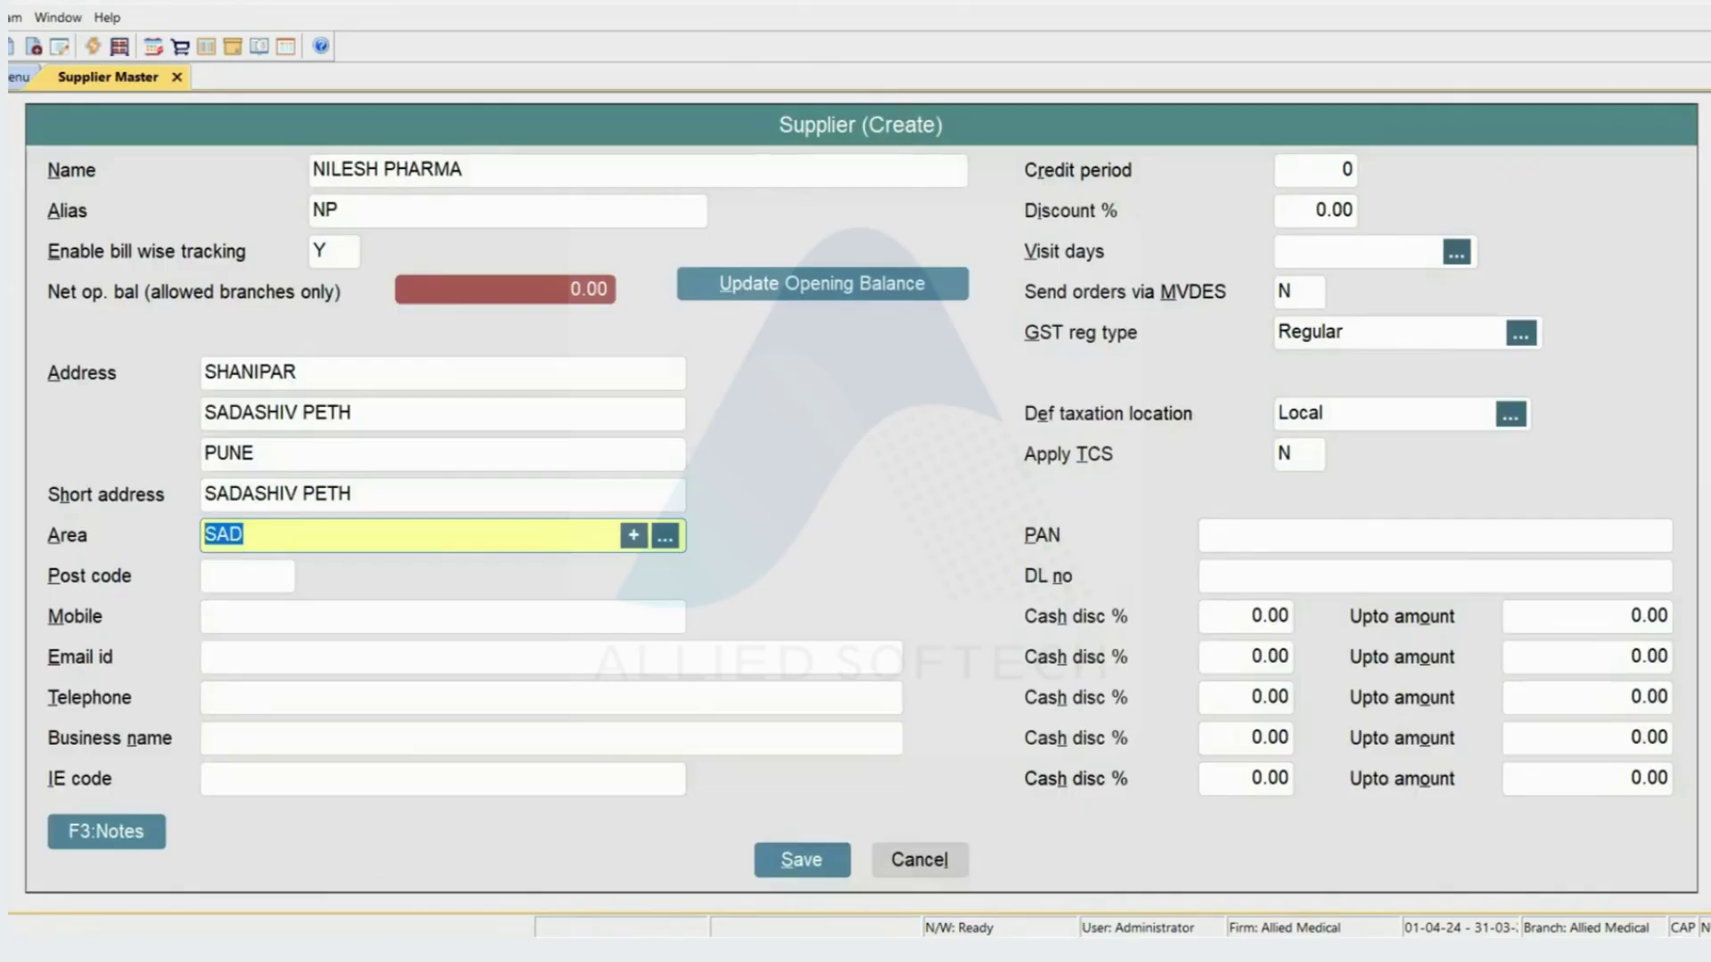
pyautogui.write('SA')
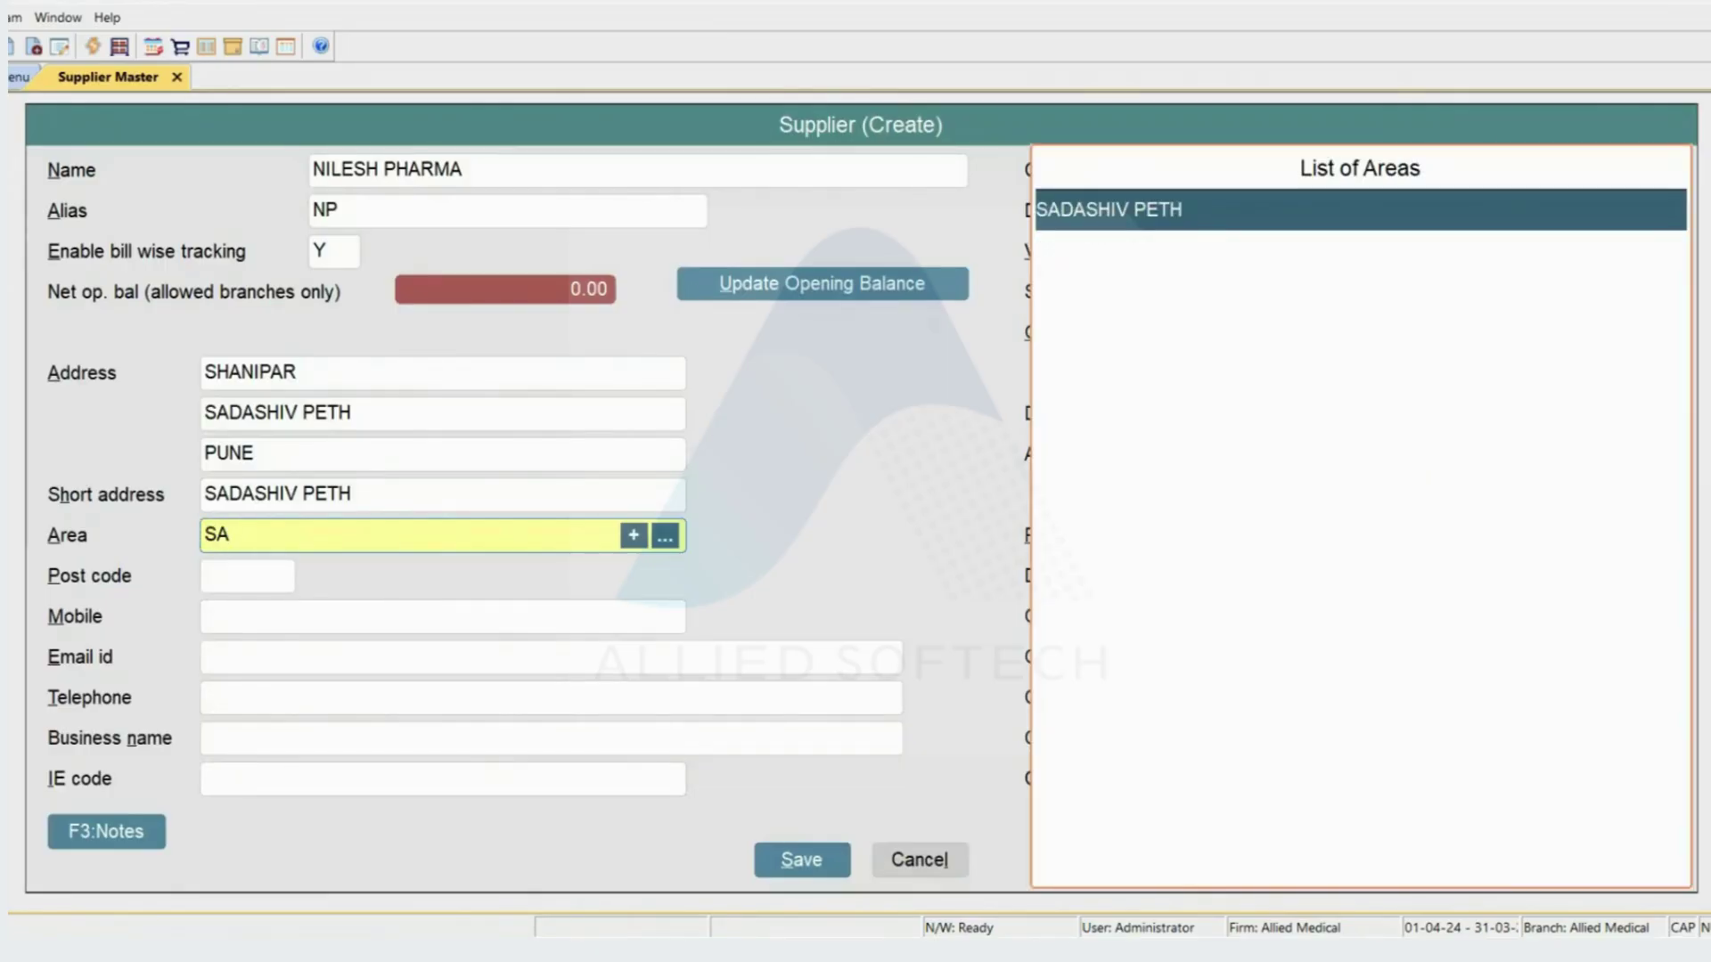
pyautogui.press('Return')
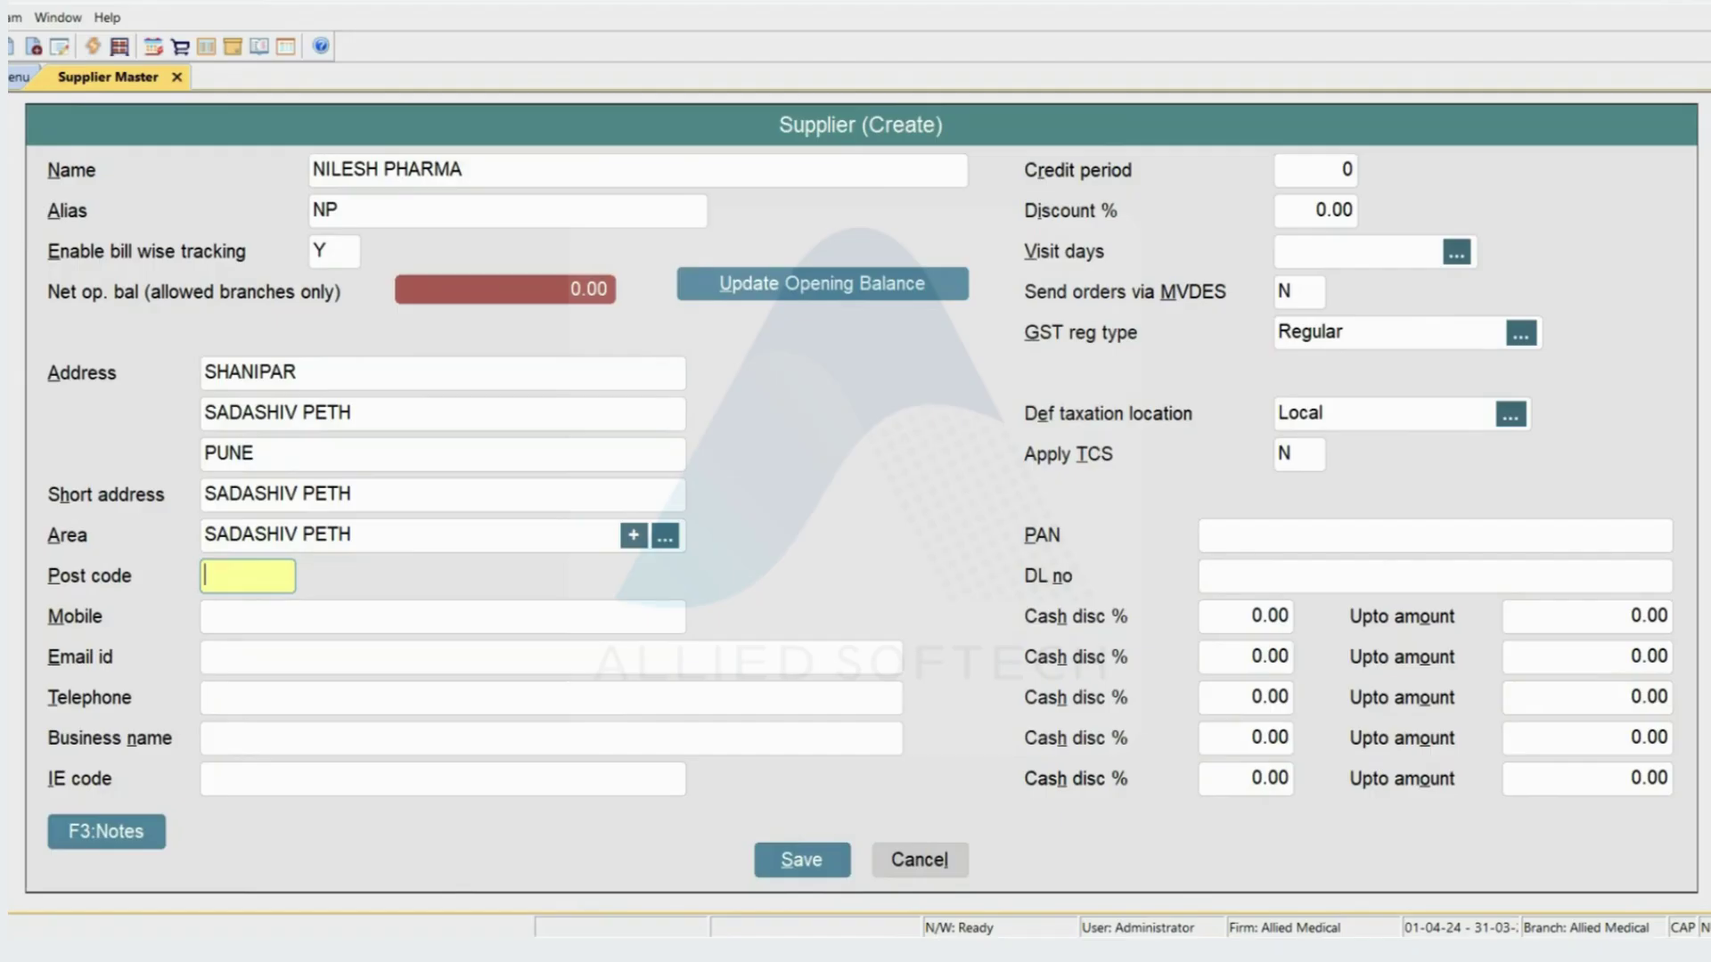
# - Enter post code 411030 and leave mobile, e-mail, telephone, business name and IE code blank
pyautogui.write('411030')
pyautogui.press('Return')
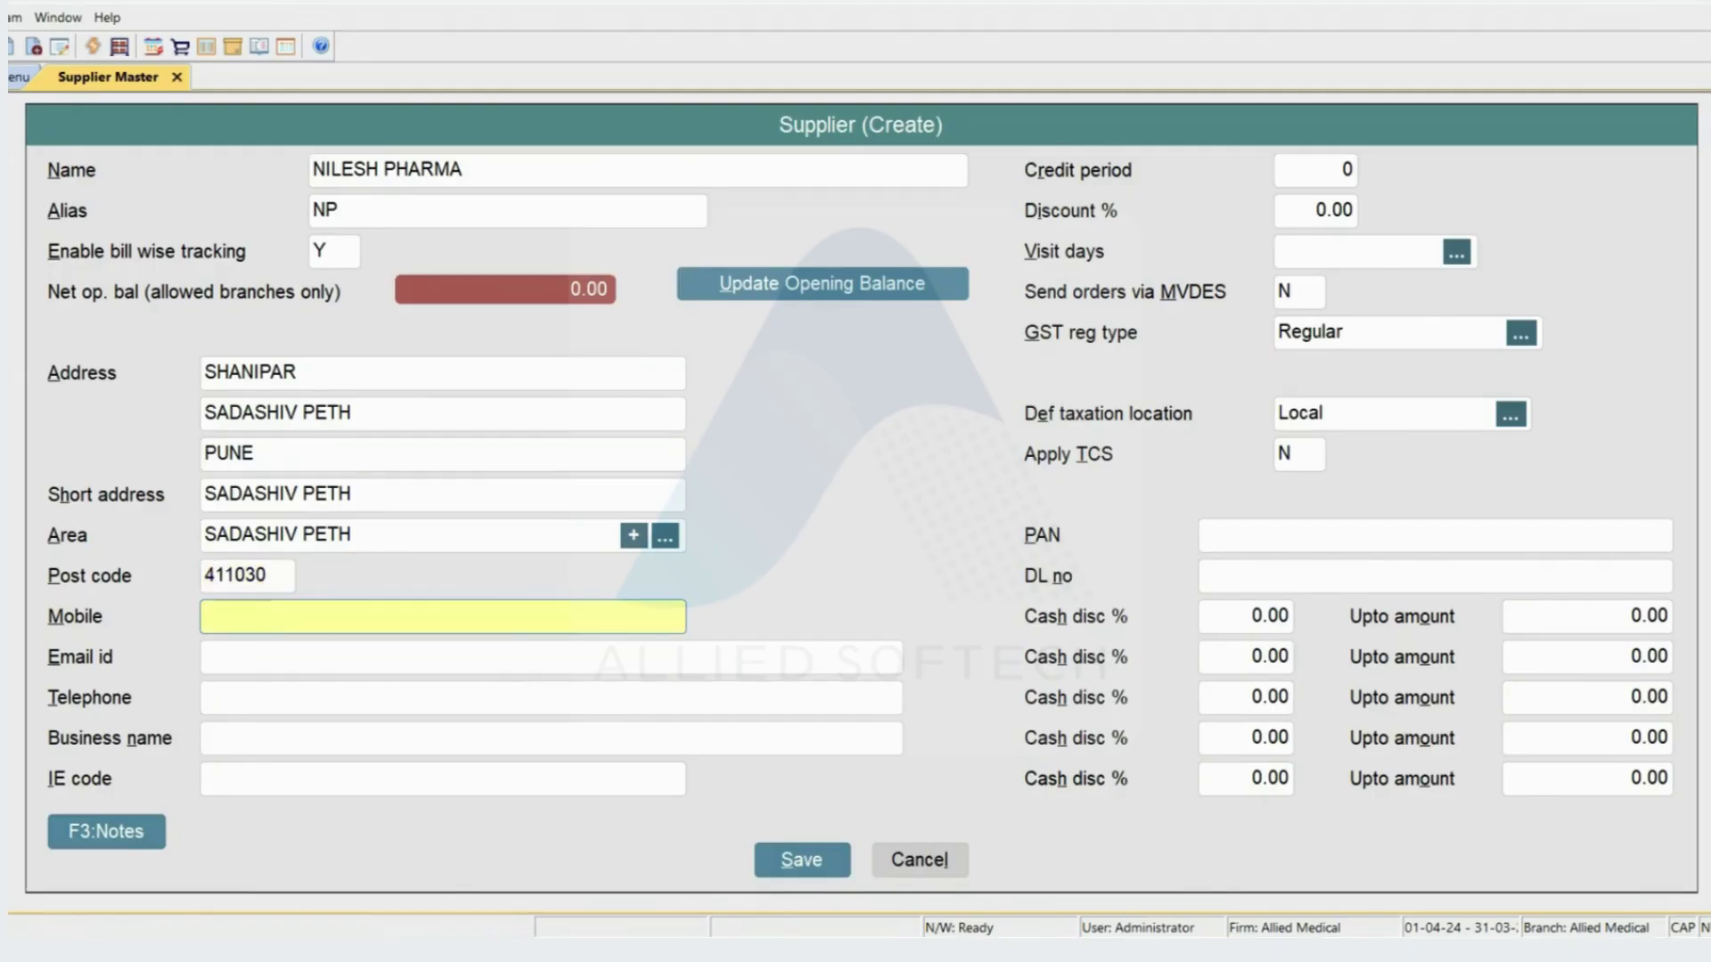
pyautogui.press('Return')
pyautogui.press('Return')
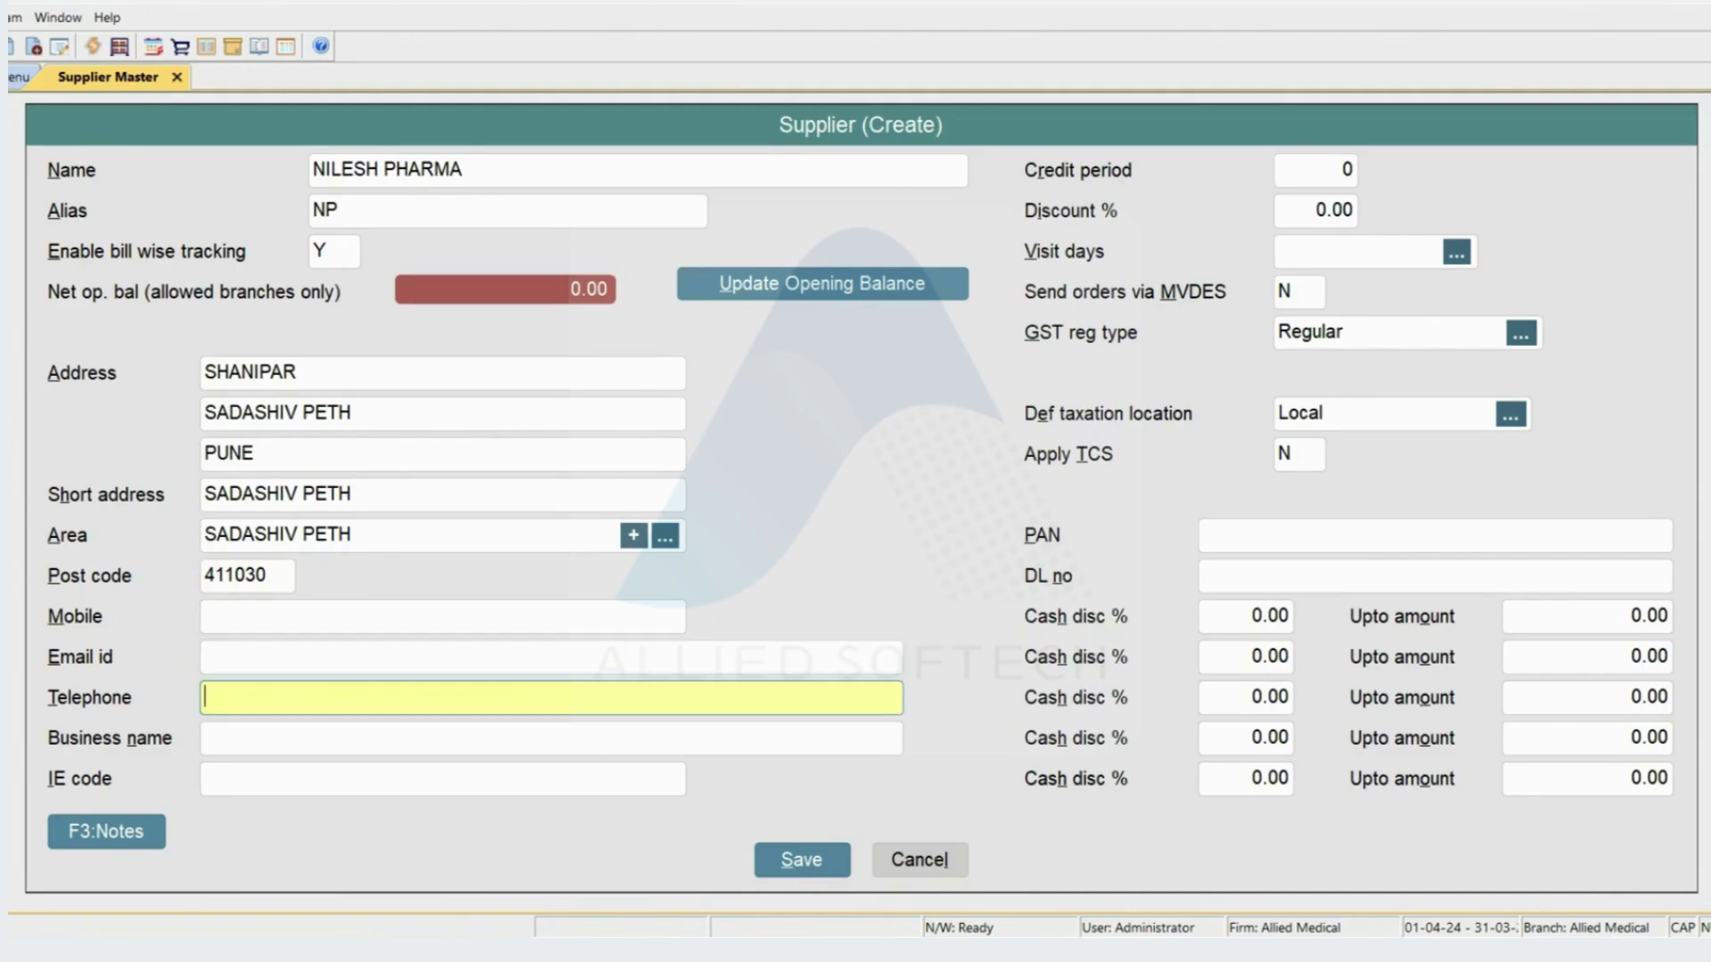
pyautogui.press('Return')
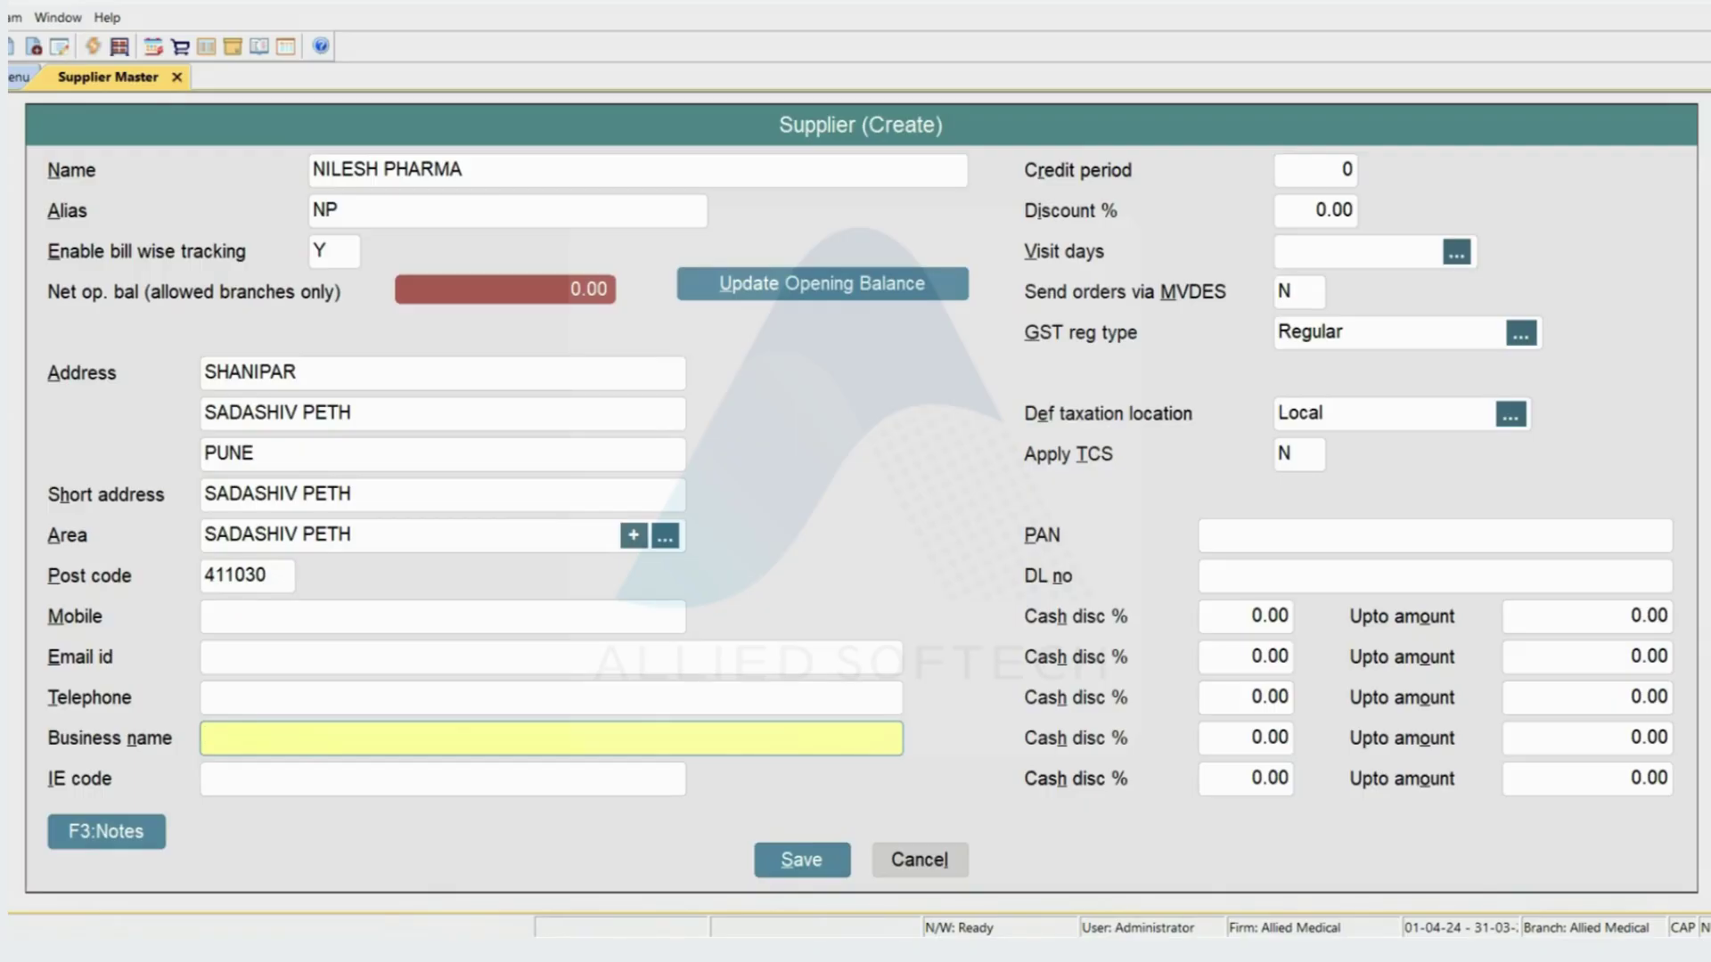
pyautogui.press('Return')
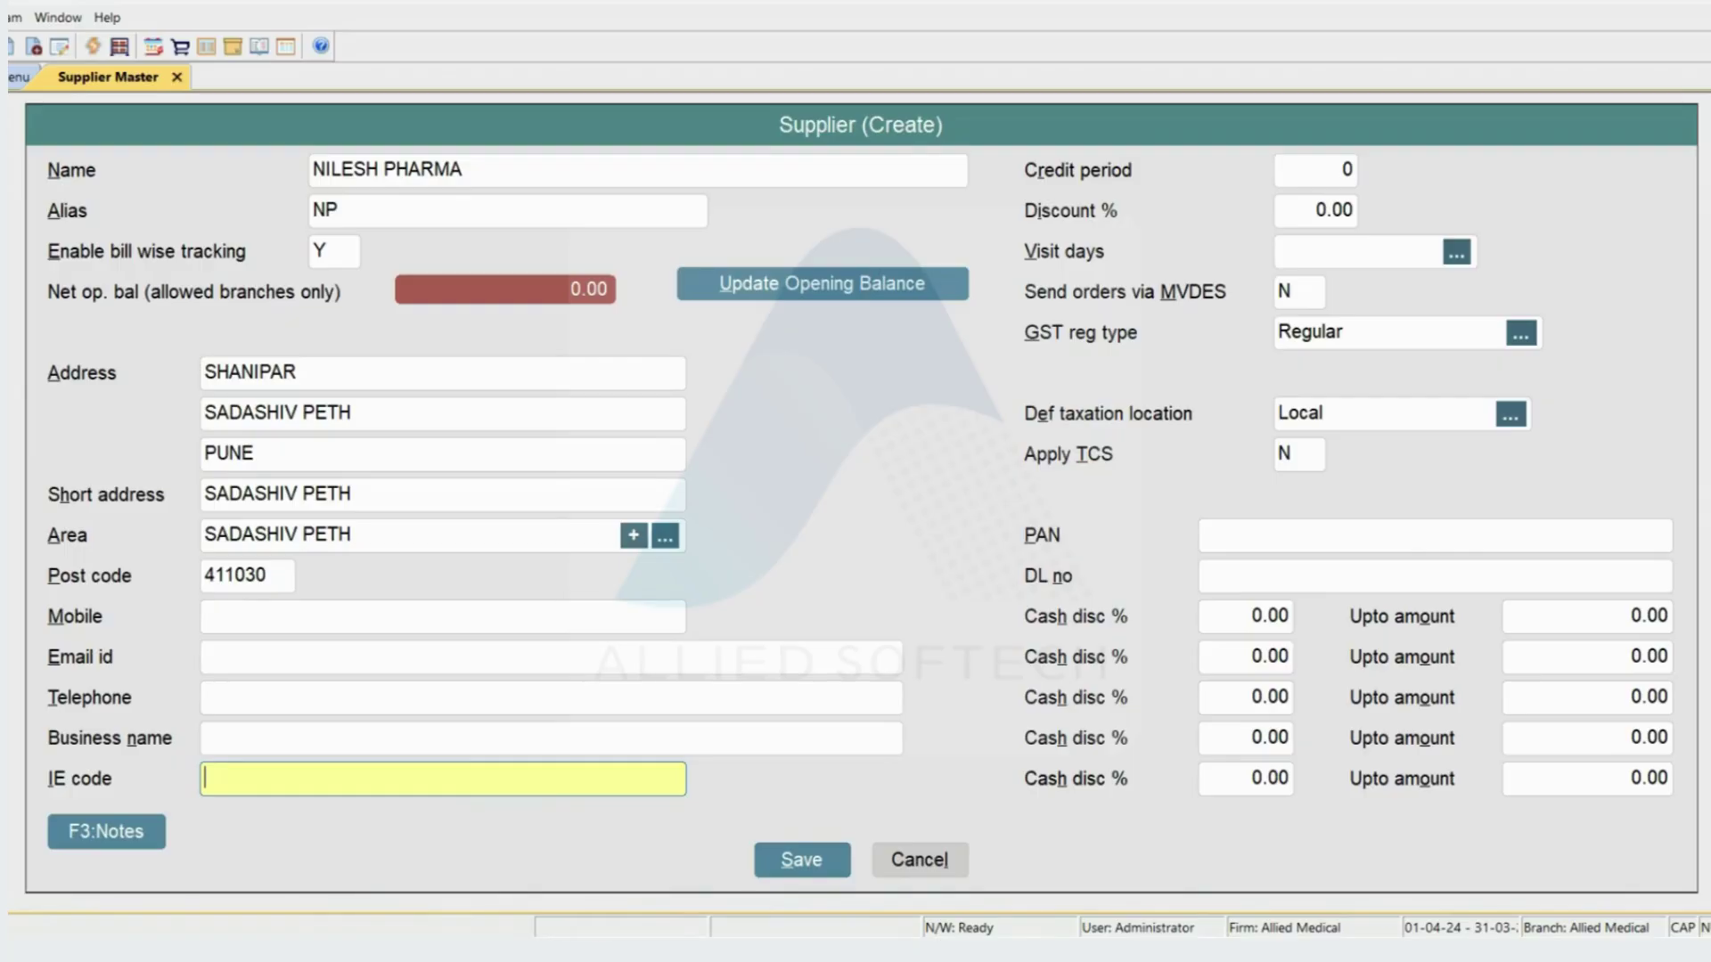
pyautogui.press('Return')
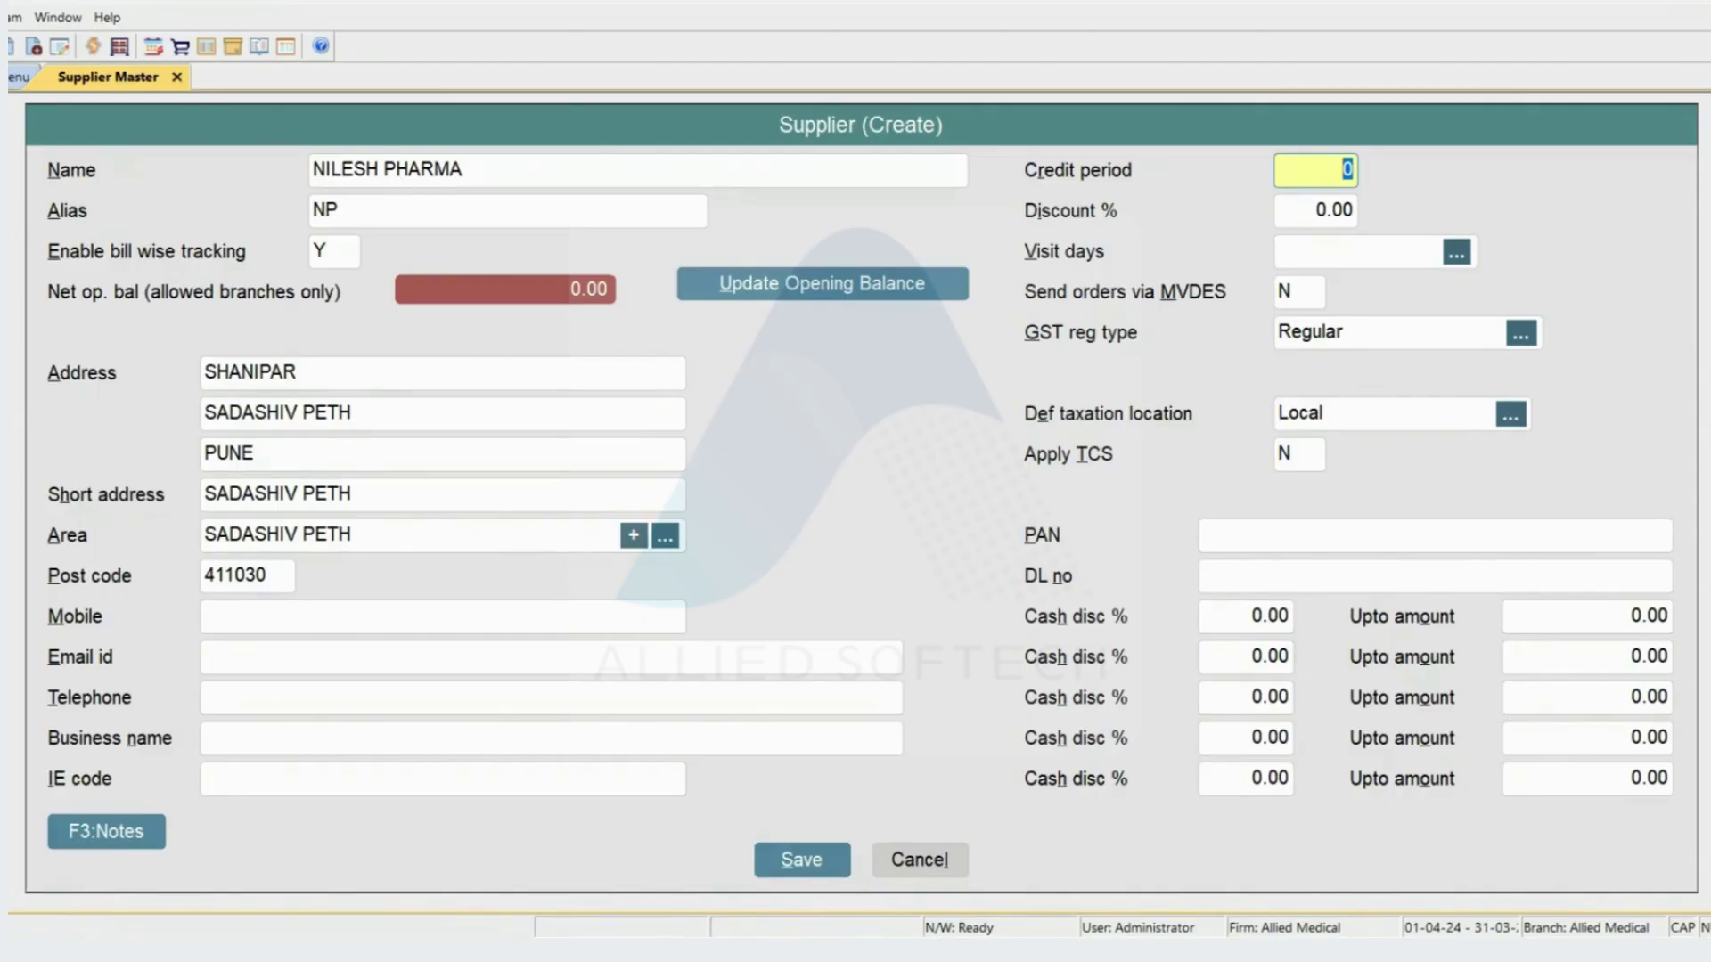
# - Enter 7 as the credit period and 3 as the Discount %
pyautogui.write('7')
pyautogui.press('Return')
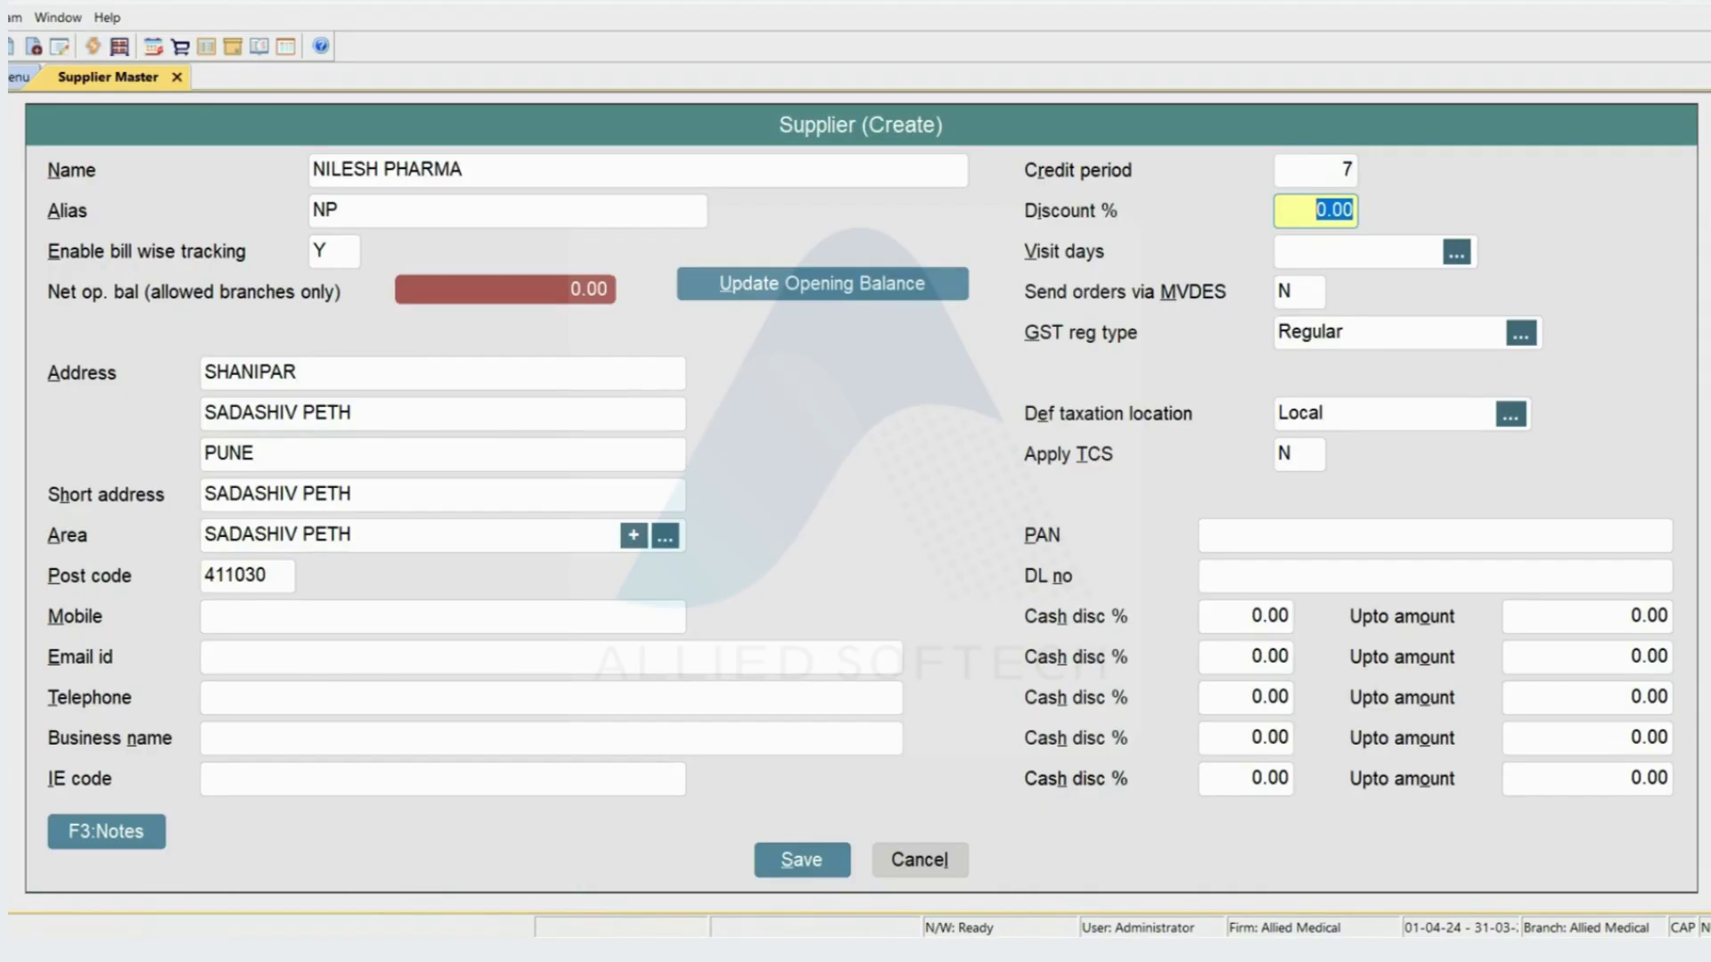
pyautogui.write('3')
pyautogui.press('Return')
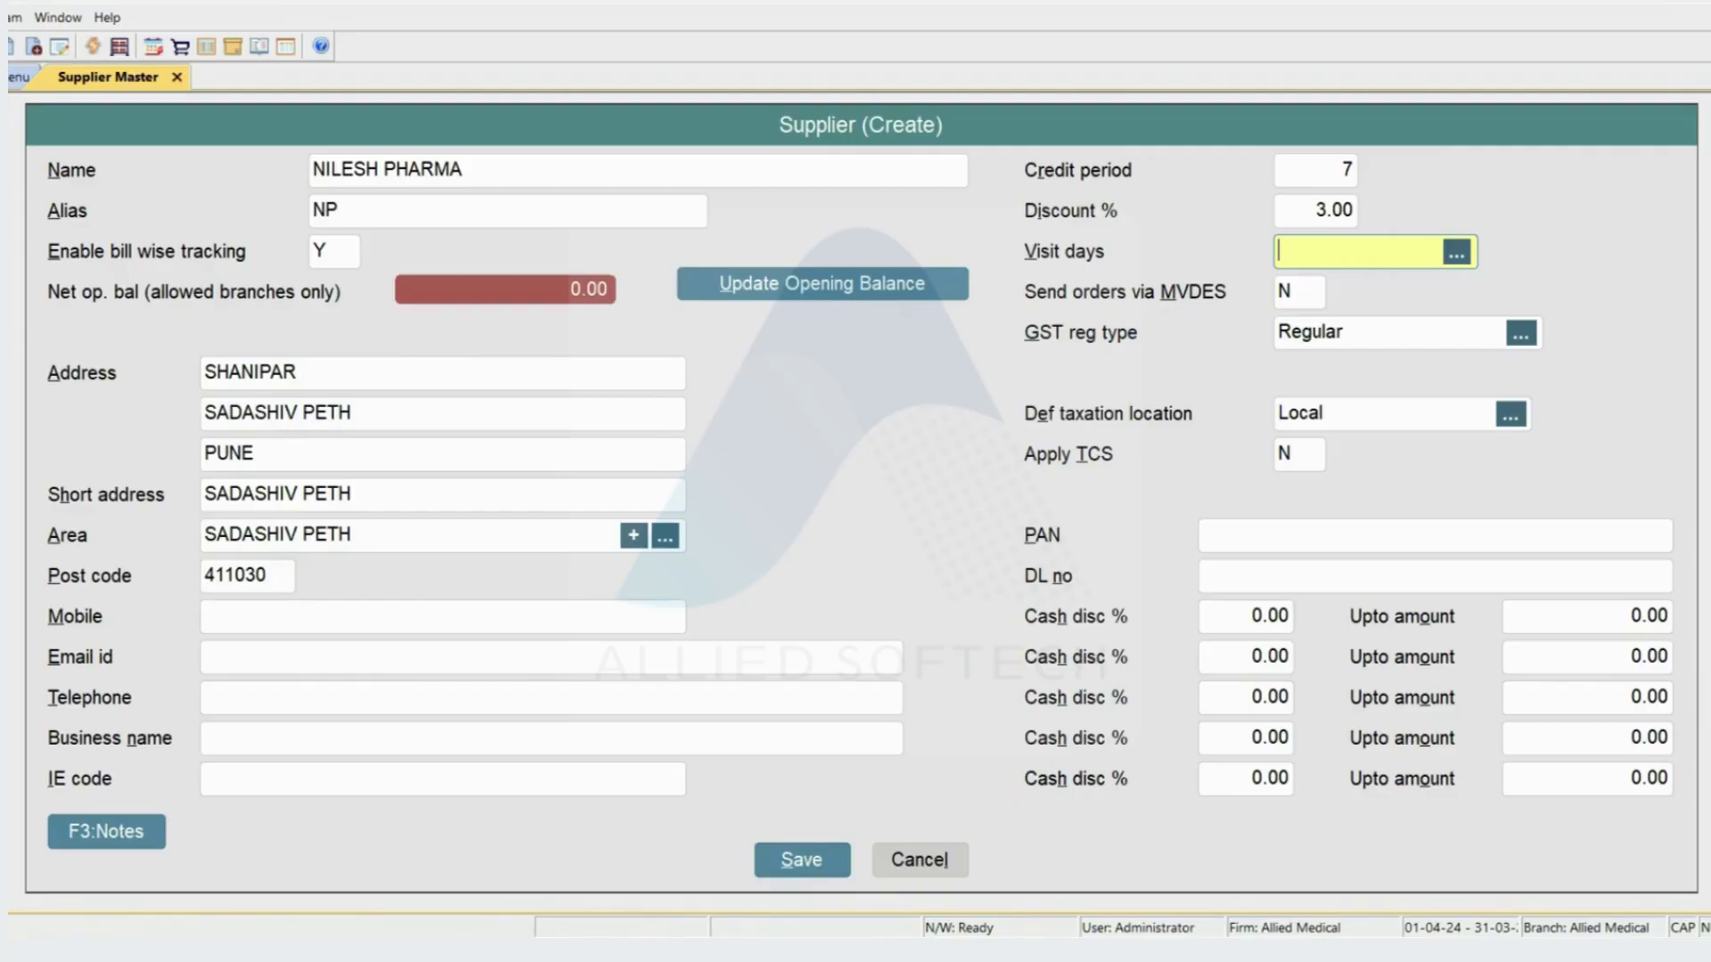
# - Choose Monday and Friday as visit days and set Send orders via MVDES to Y
pyautogui.press('space')
pyautogui.press('Down')
pyautogui.press('Down')
pyautogui.press('Down')
pyautogui.press('Down')
pyautogui.press('Down')
pyautogui.press('Down')
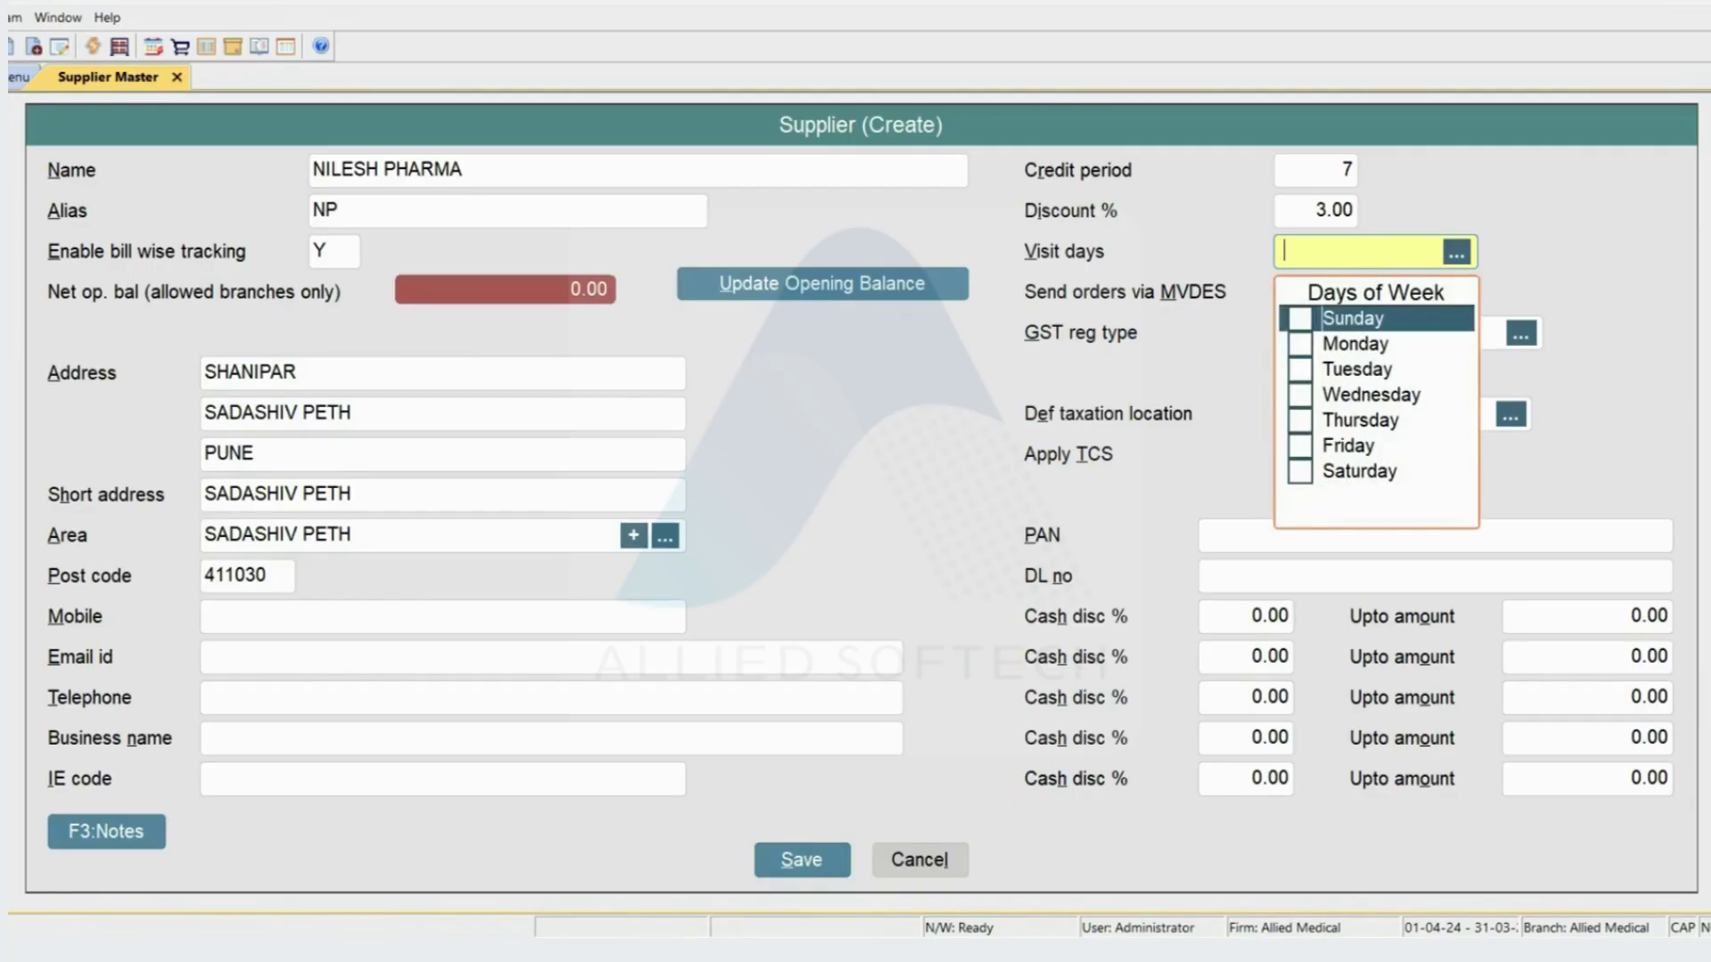
pyautogui.press('Up')
pyautogui.press('Up')
pyautogui.press('Up')
pyautogui.press('Up')
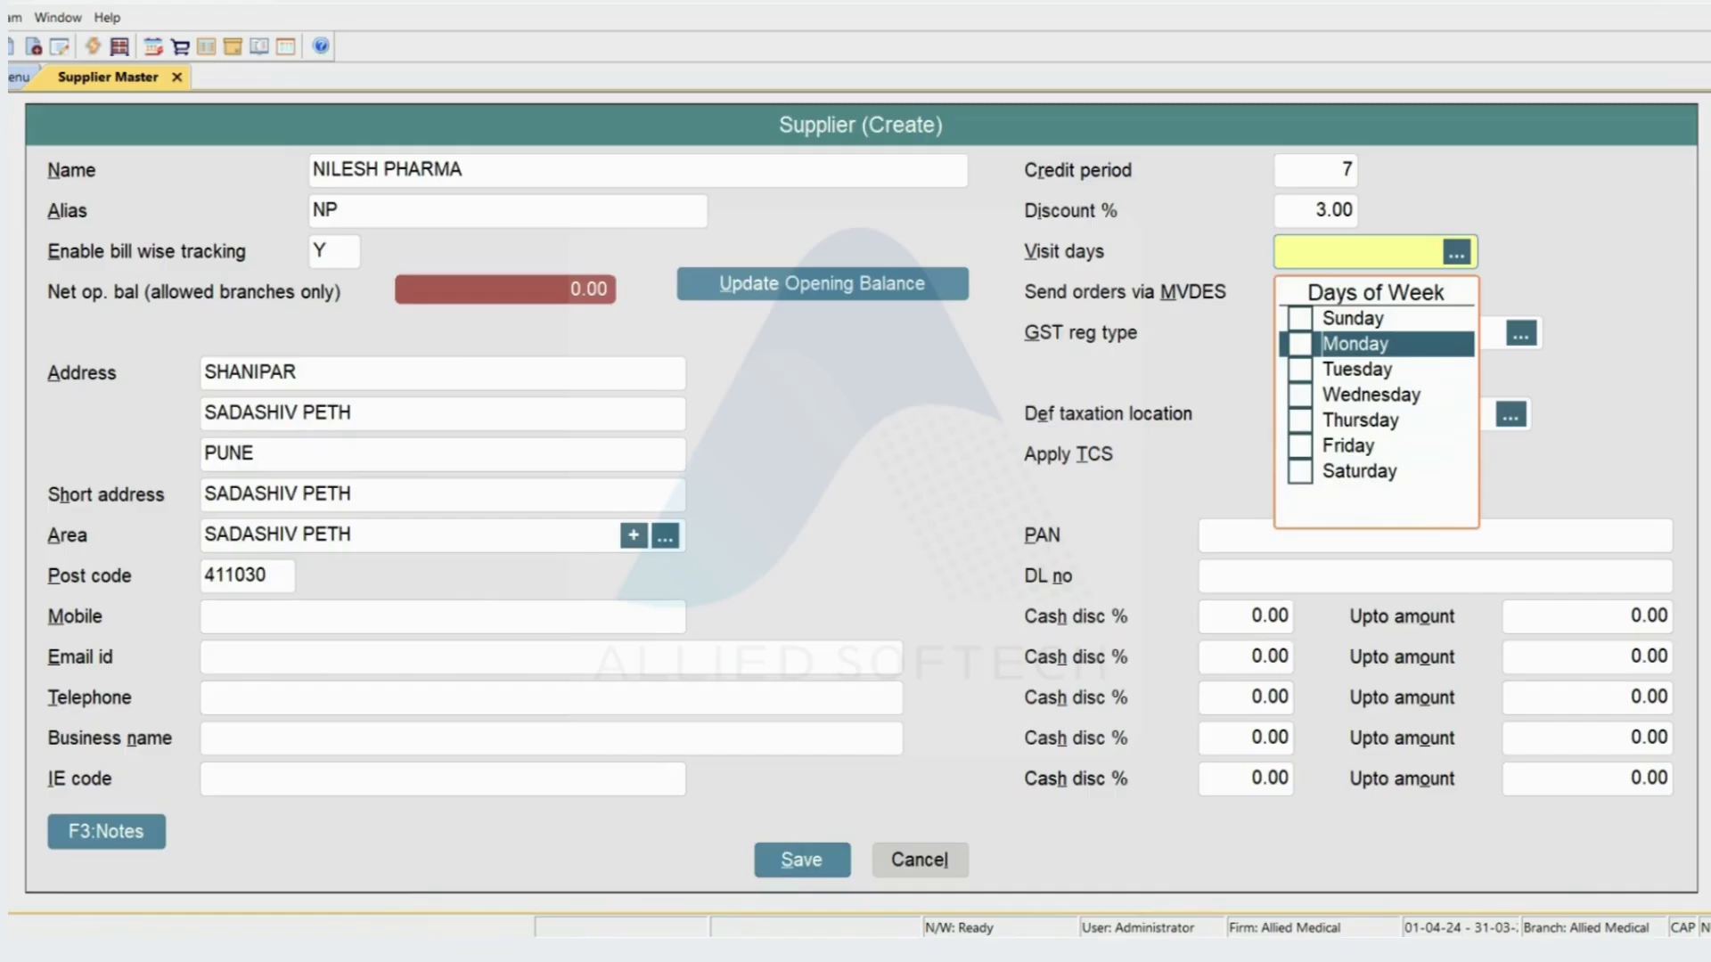
pyautogui.press('space')
pyautogui.press('Down')
pyautogui.press('Down')
pyautogui.press('Down')
pyautogui.press('Down')
pyautogui.press('space')
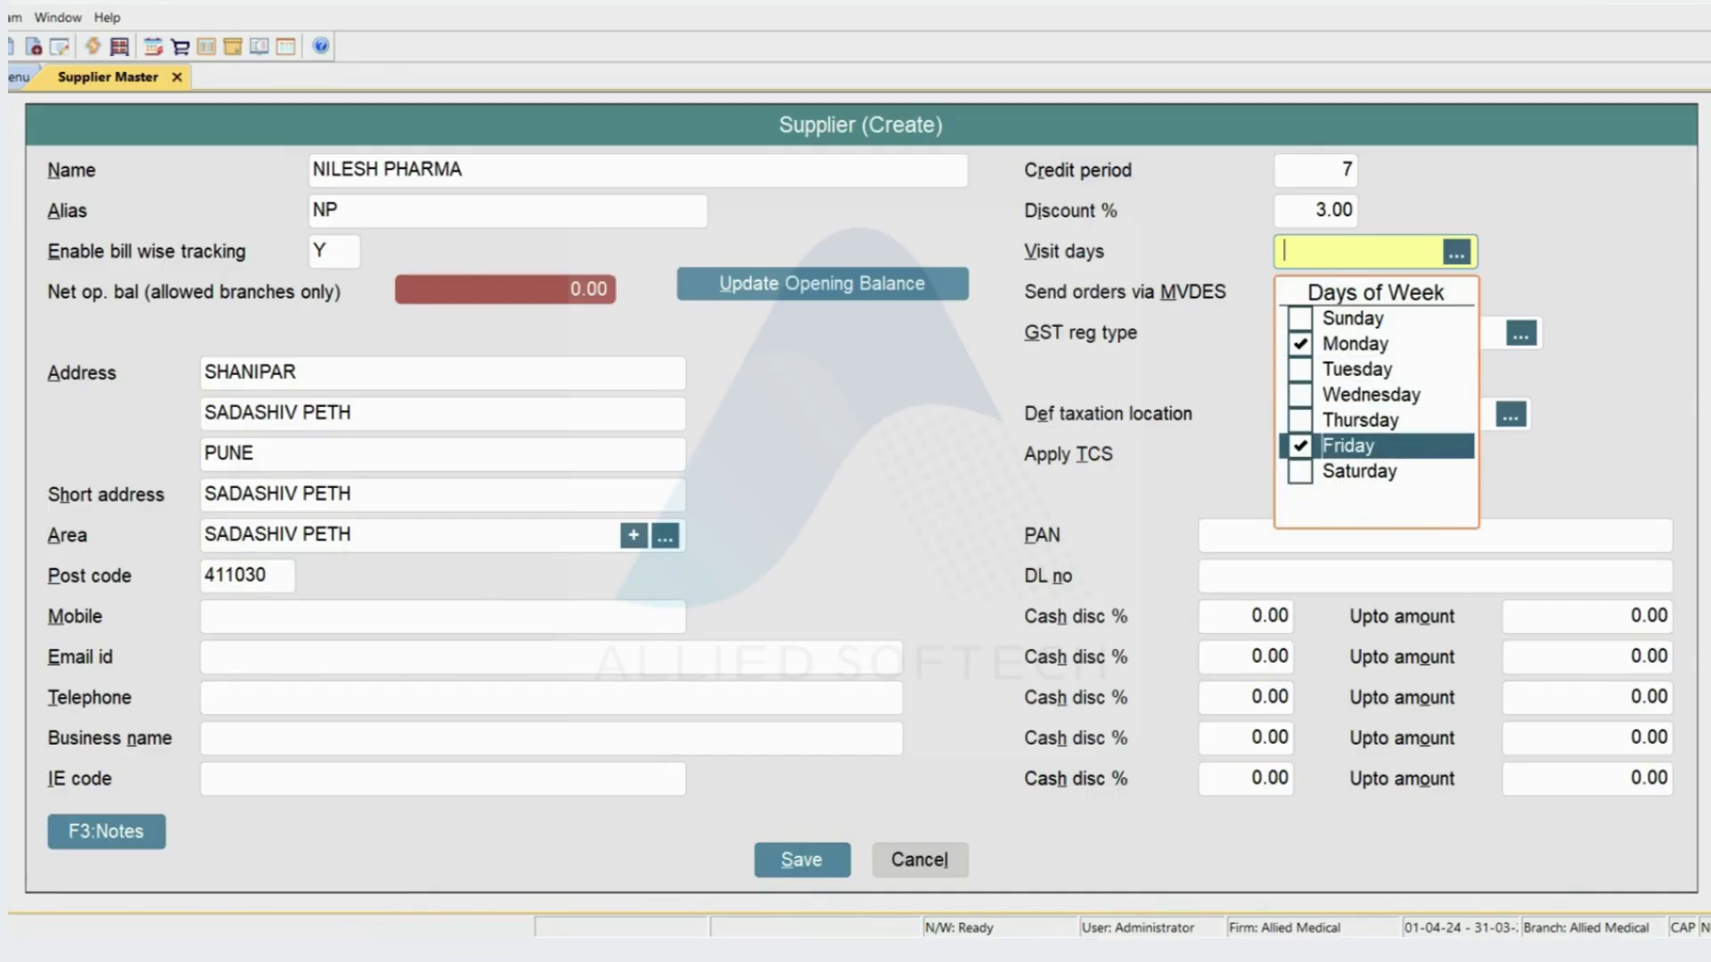
pyautogui.press('Up')
pyautogui.press('Up')
pyautogui.press('Up')
pyautogui.press('Up')
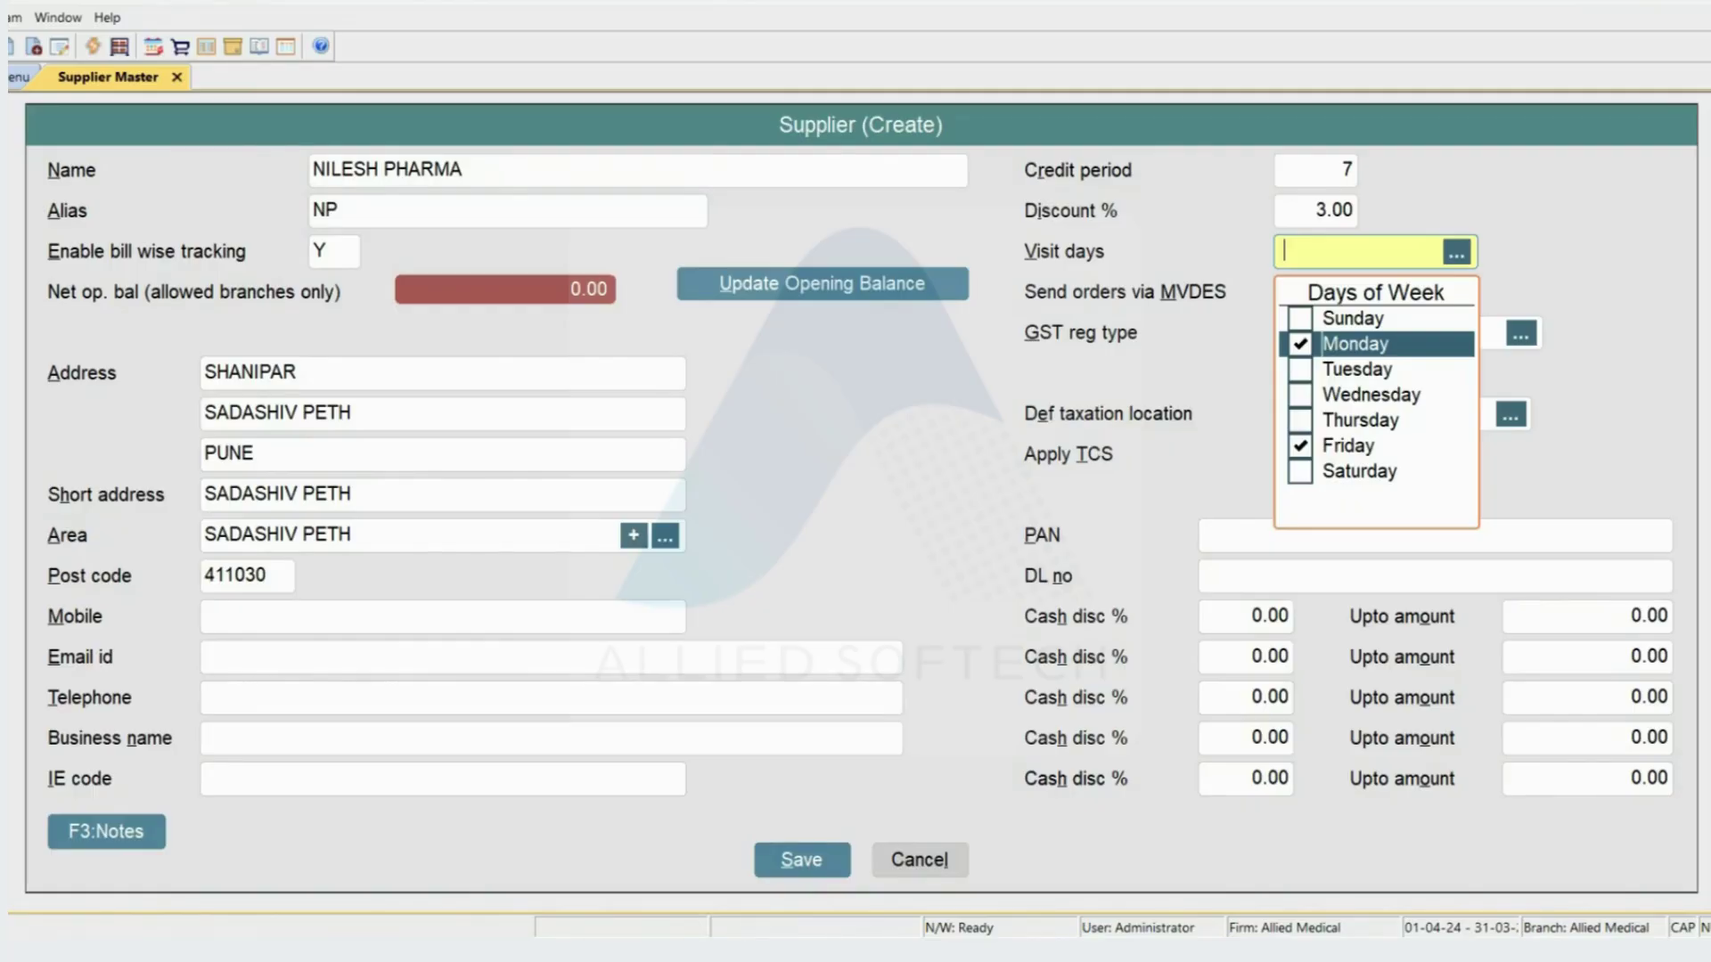
pyautogui.press('Return')
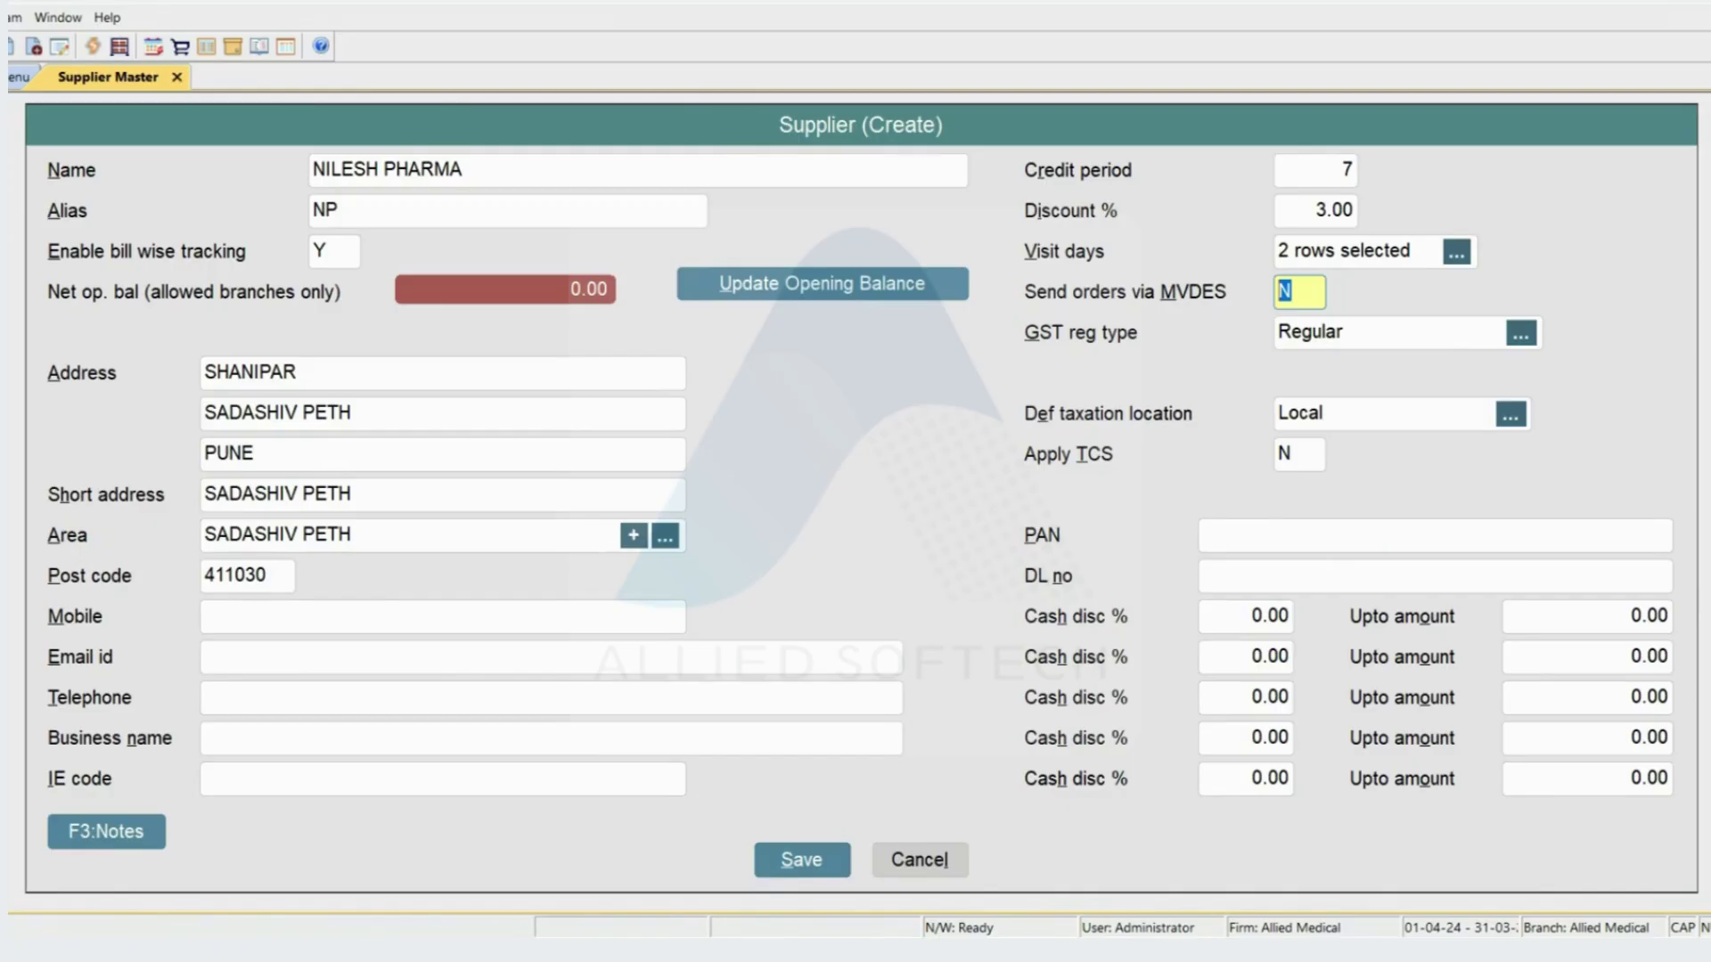
pyautogui.write('Y')
pyautogui.hotkey('ctrl', 'Tab')
# - Review the MV DE Server settings under Controls > Branch Configuration, then return to the supplier form
pyautogui.press('Escape')
pyautogui.press('Escape')
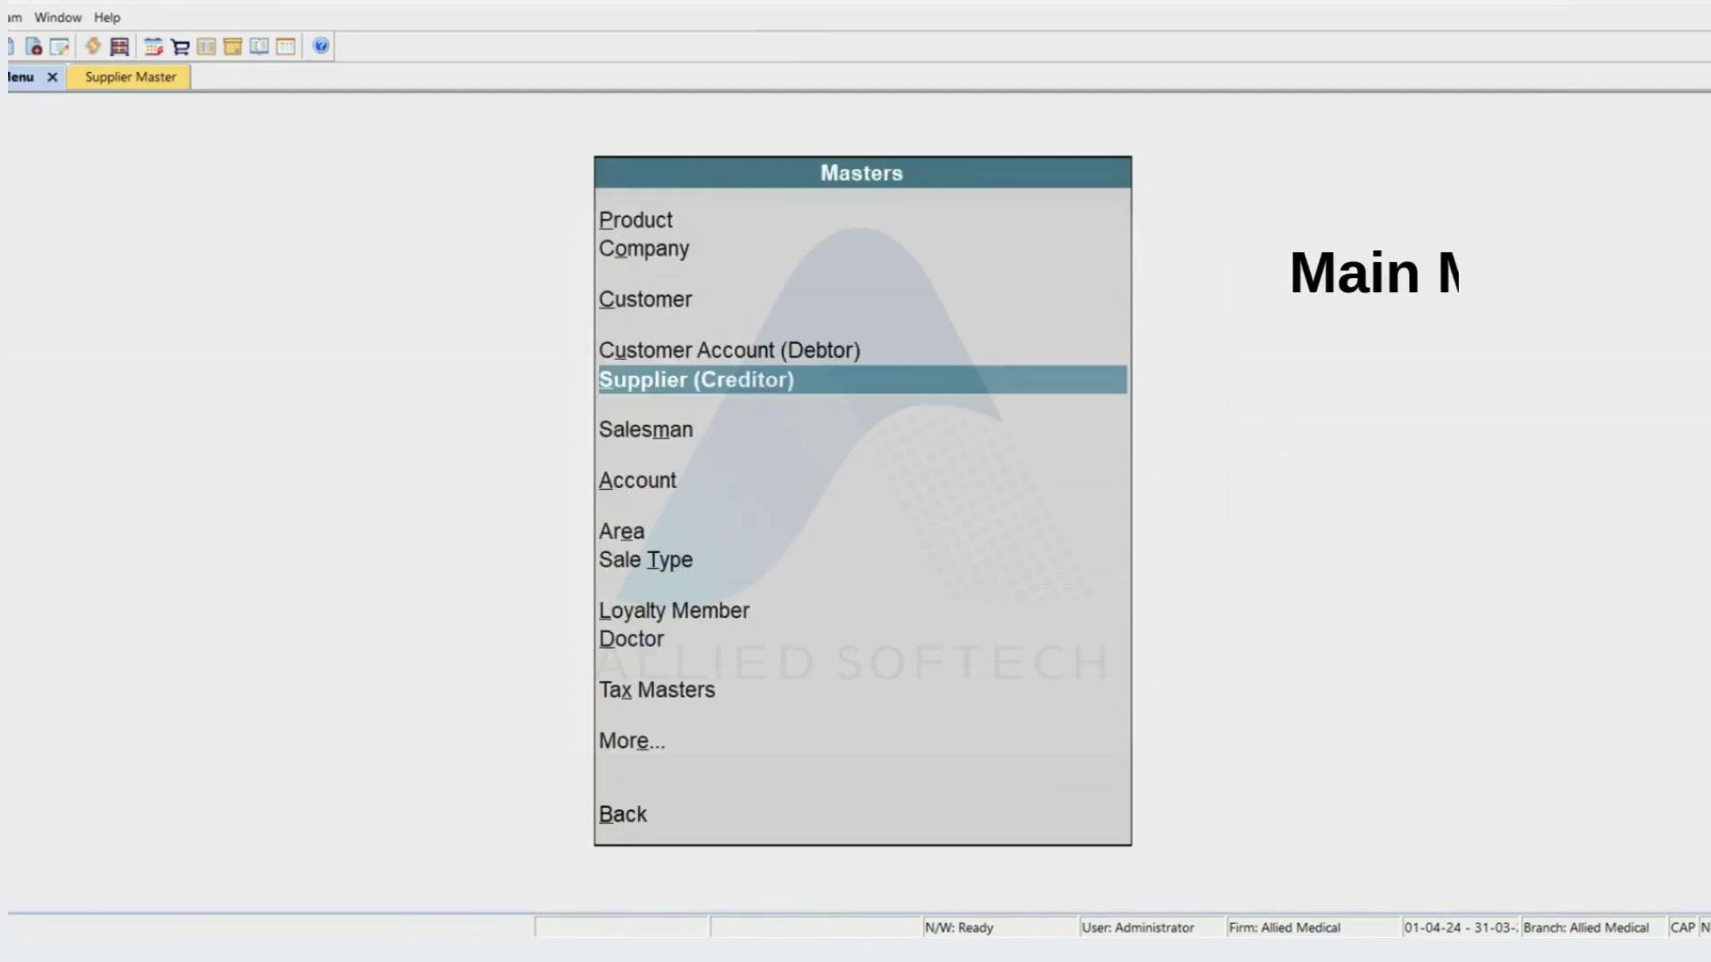
pyautogui.press('Down')
pyautogui.press('Down')
pyautogui.press('Down')
pyautogui.press('Down')
pyautogui.press('Down')
pyautogui.press('Down')
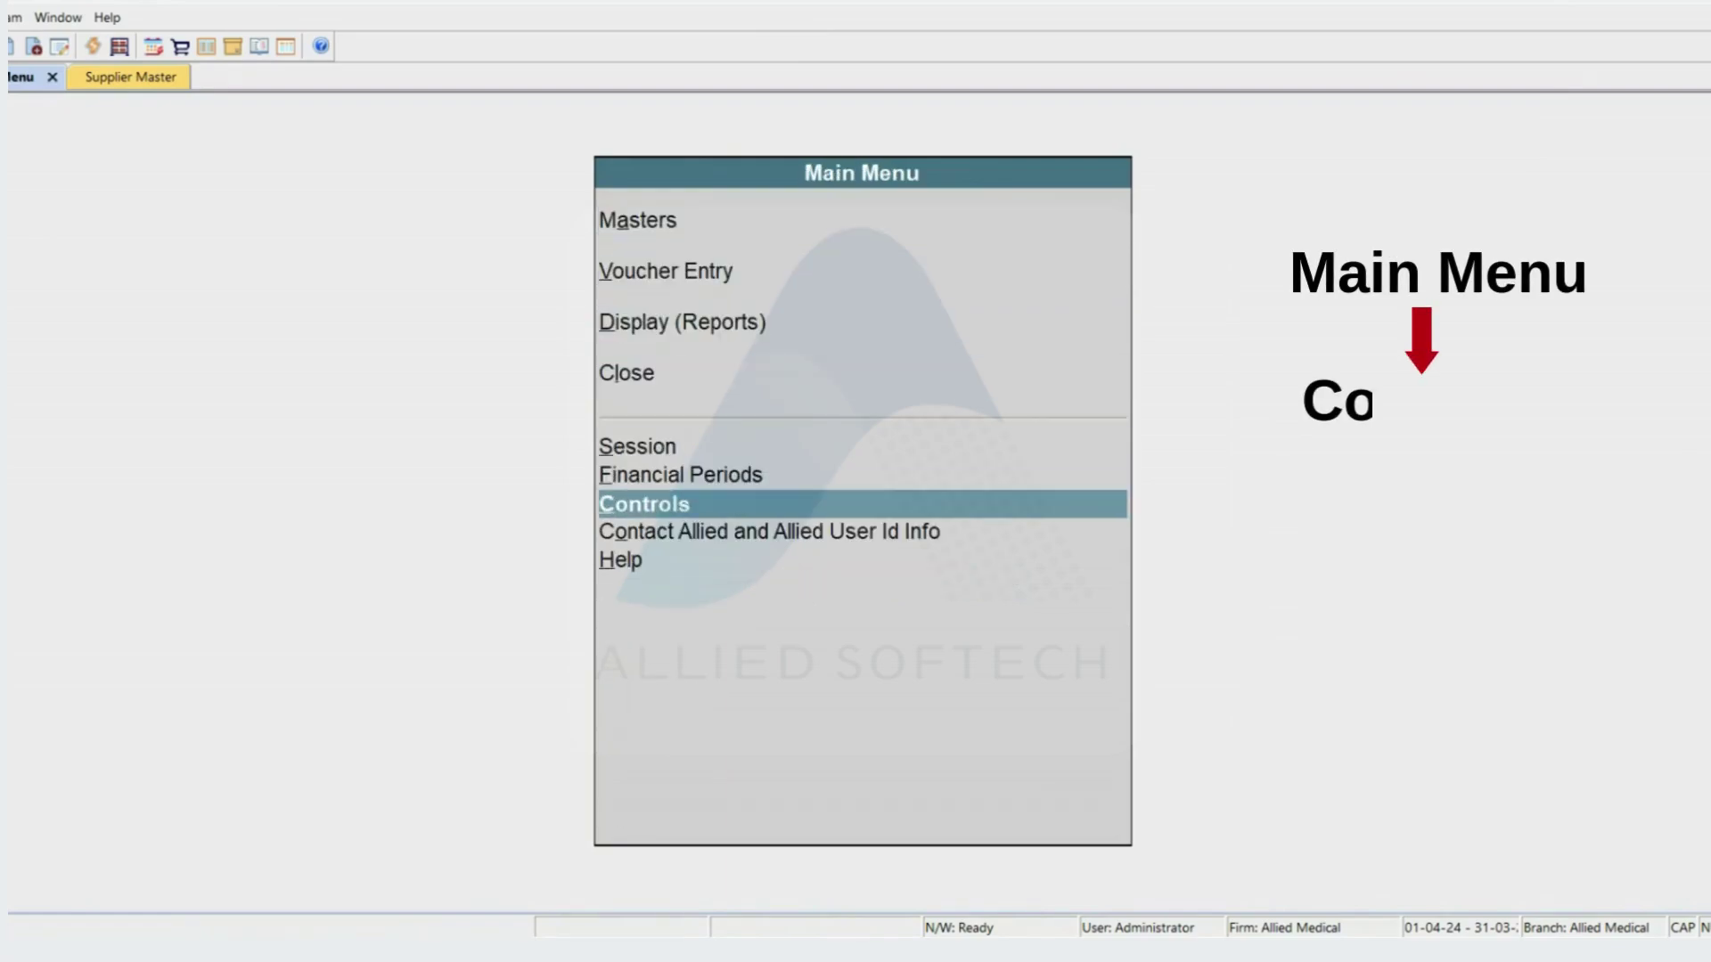
pyautogui.press('Return')
pyautogui.press('Down')
pyautogui.press('Down')
pyautogui.press('Down')
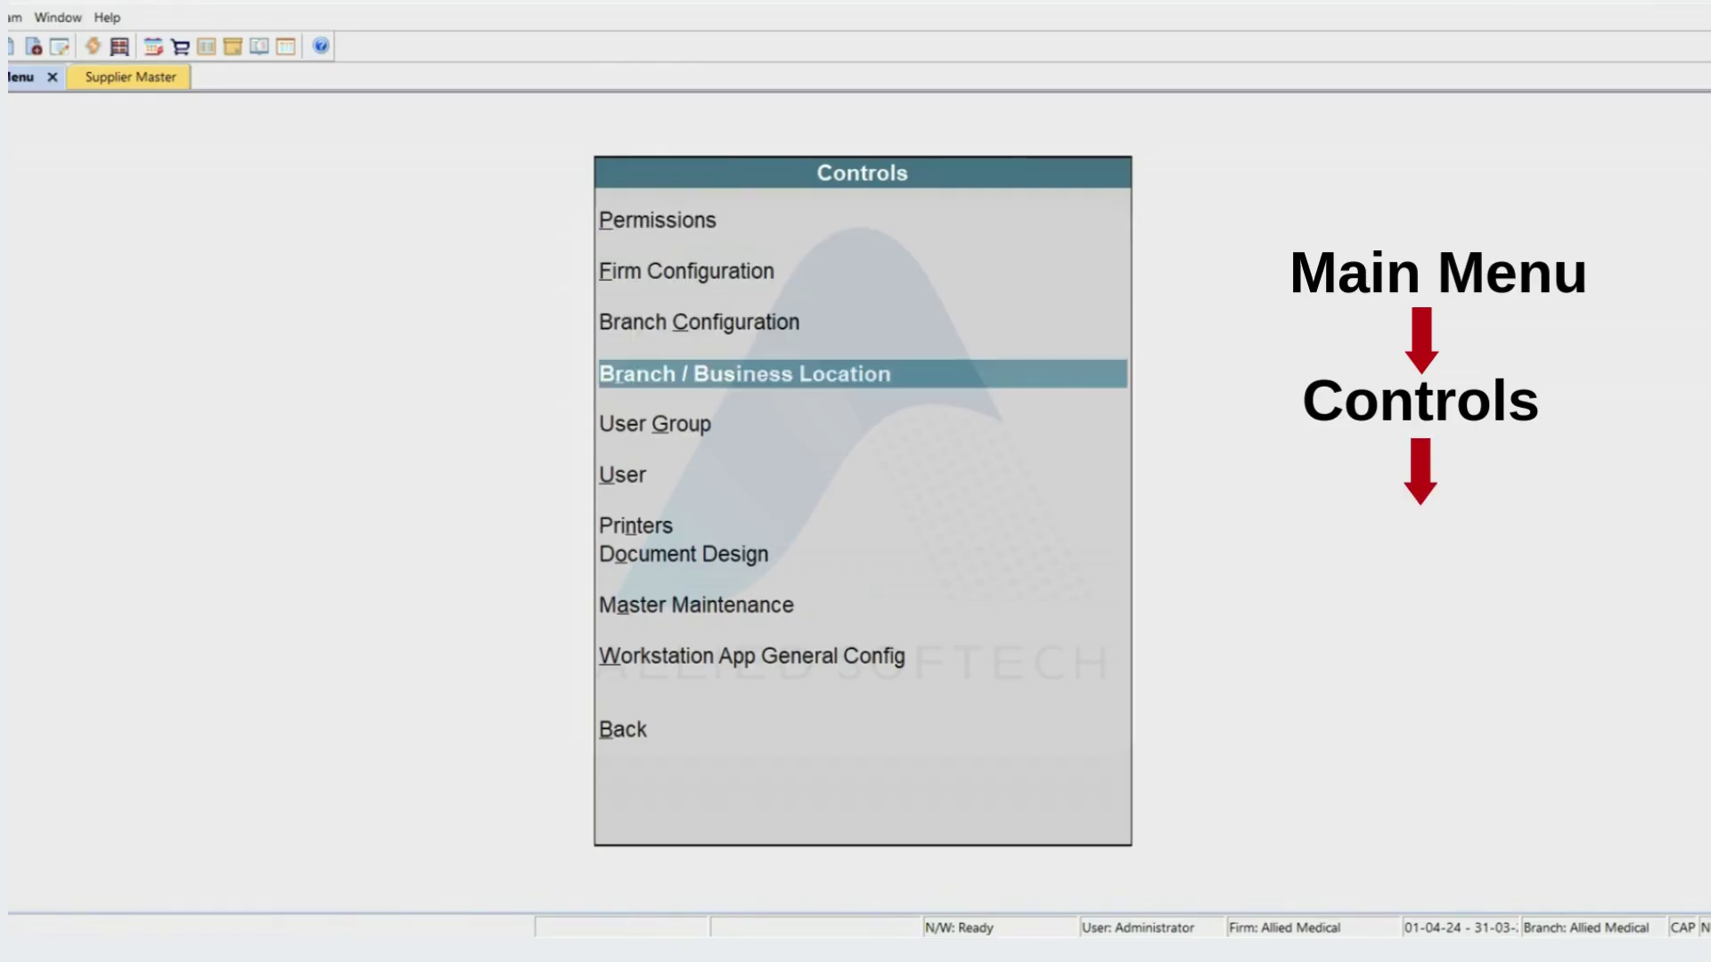
pyautogui.press('Up')
pyautogui.press('Return')
pyautogui.press('Down')
pyautogui.press('Down')
pyautogui.press('Down')
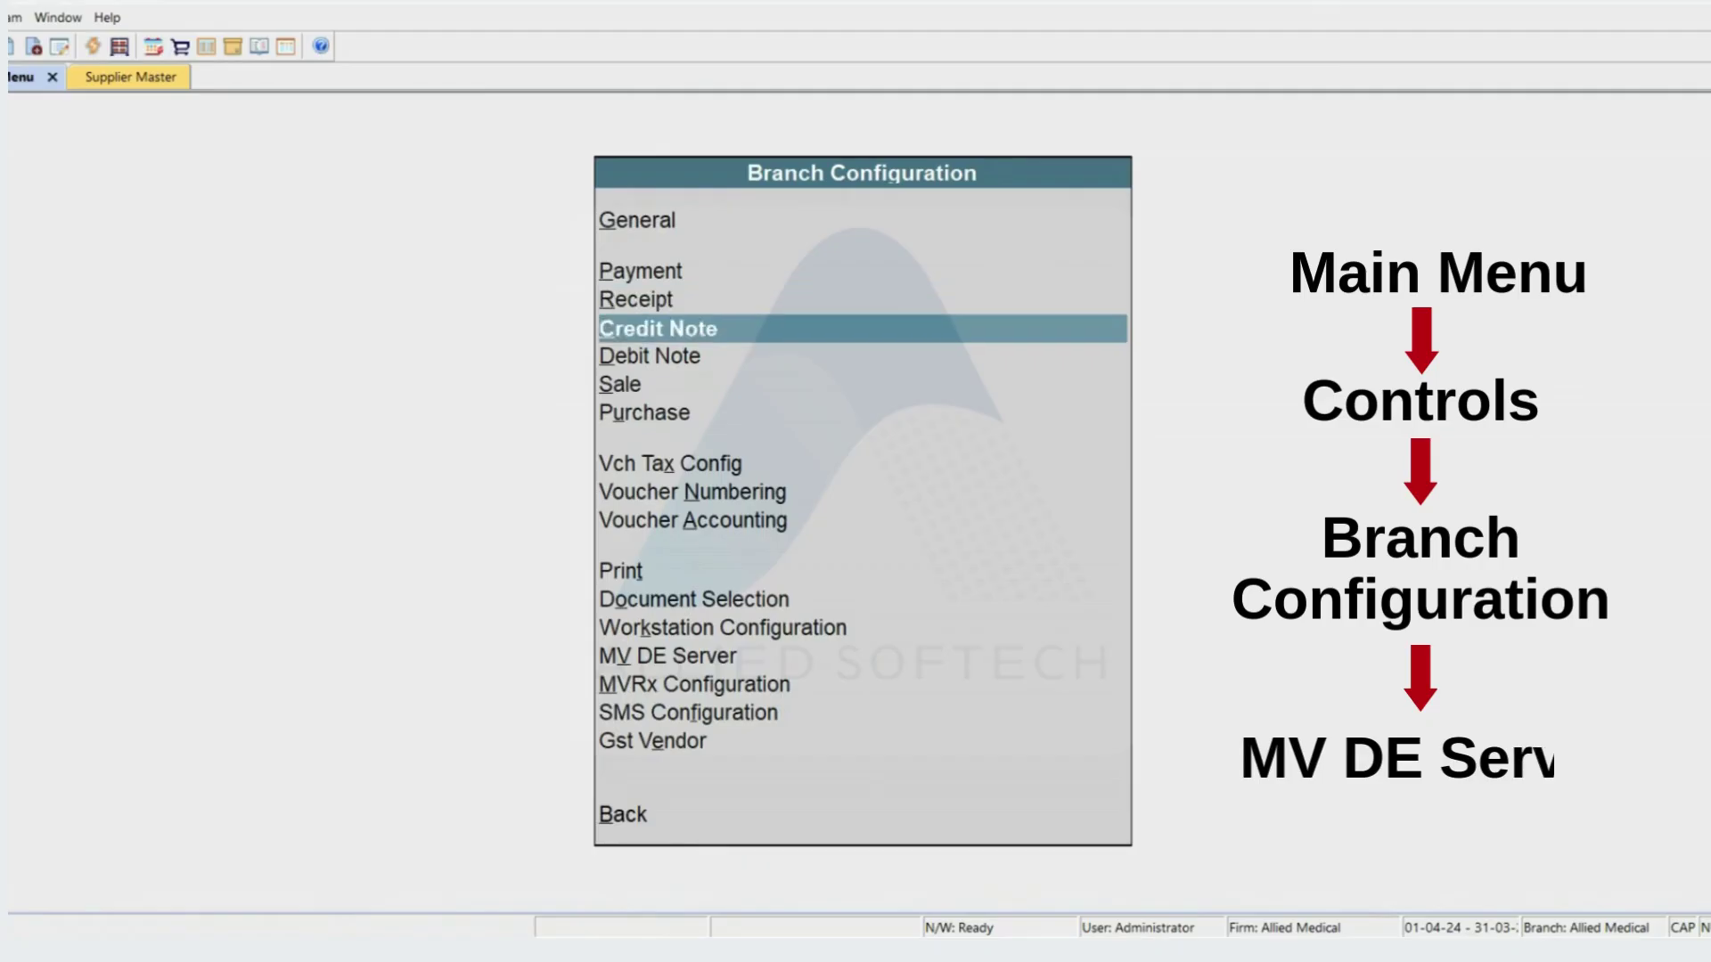
pyautogui.press('Down')
pyautogui.press('Down')
pyautogui.press('Down')
pyautogui.press('Down')
pyautogui.press('Down')
pyautogui.press('Down')
pyautogui.press('Down')
pyautogui.press('Down')
pyautogui.press('Down')
pyautogui.press('Down')
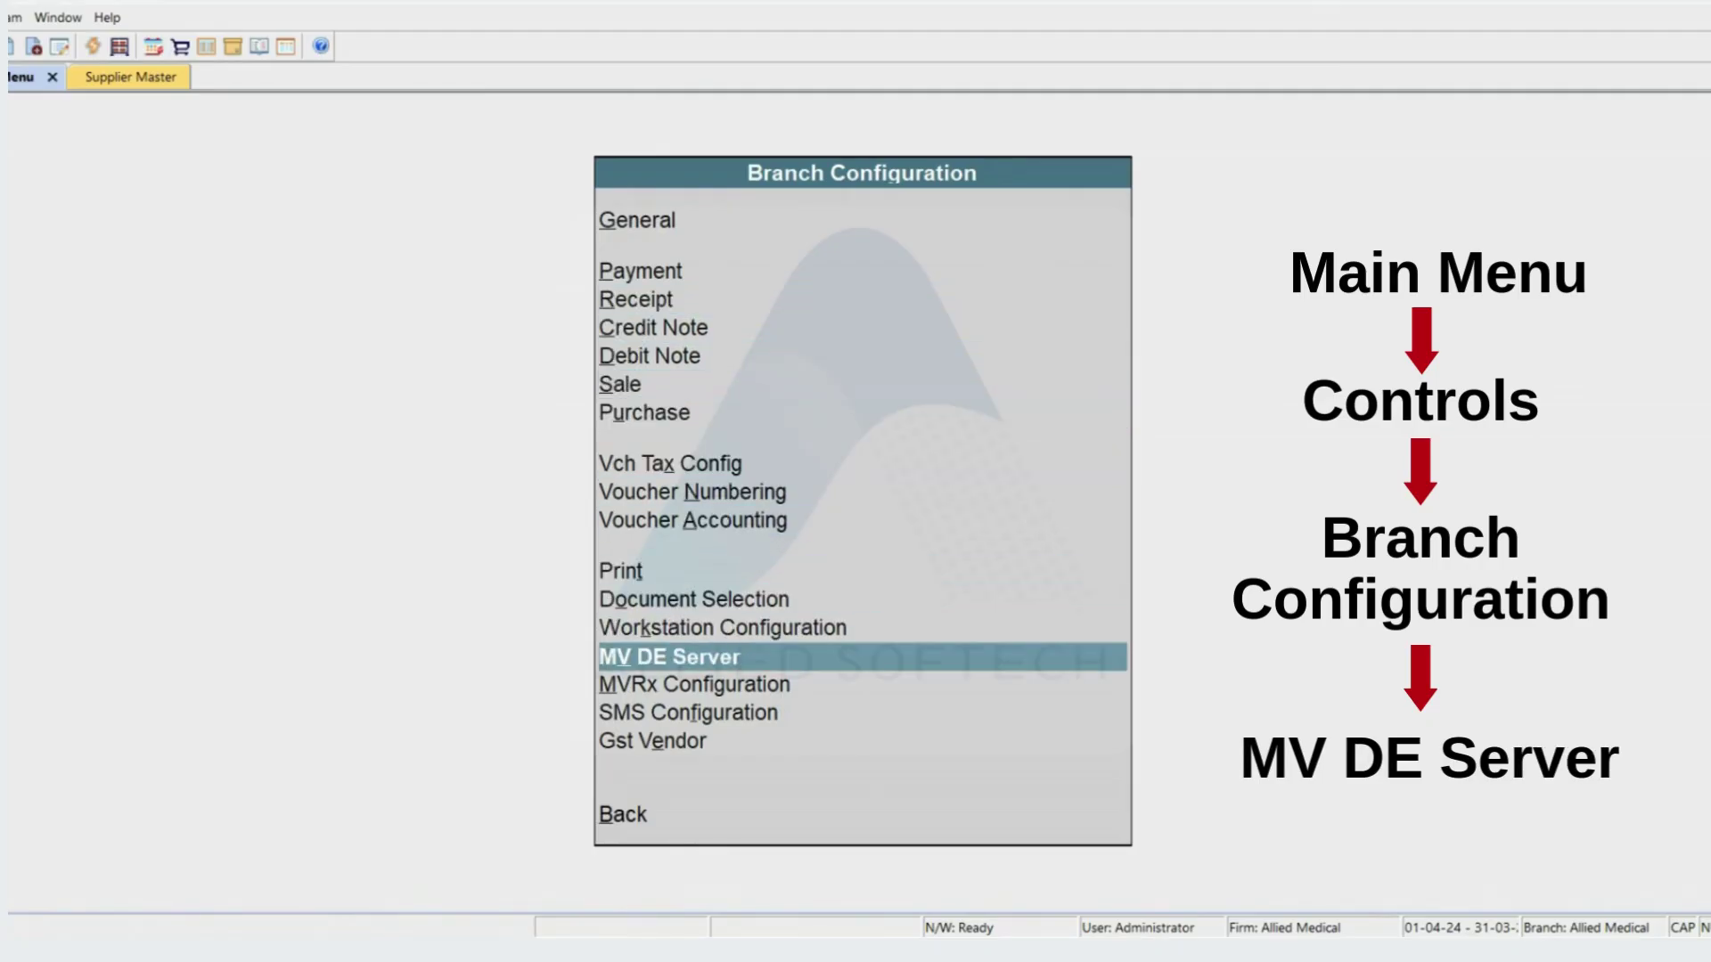
pyautogui.press('Return')
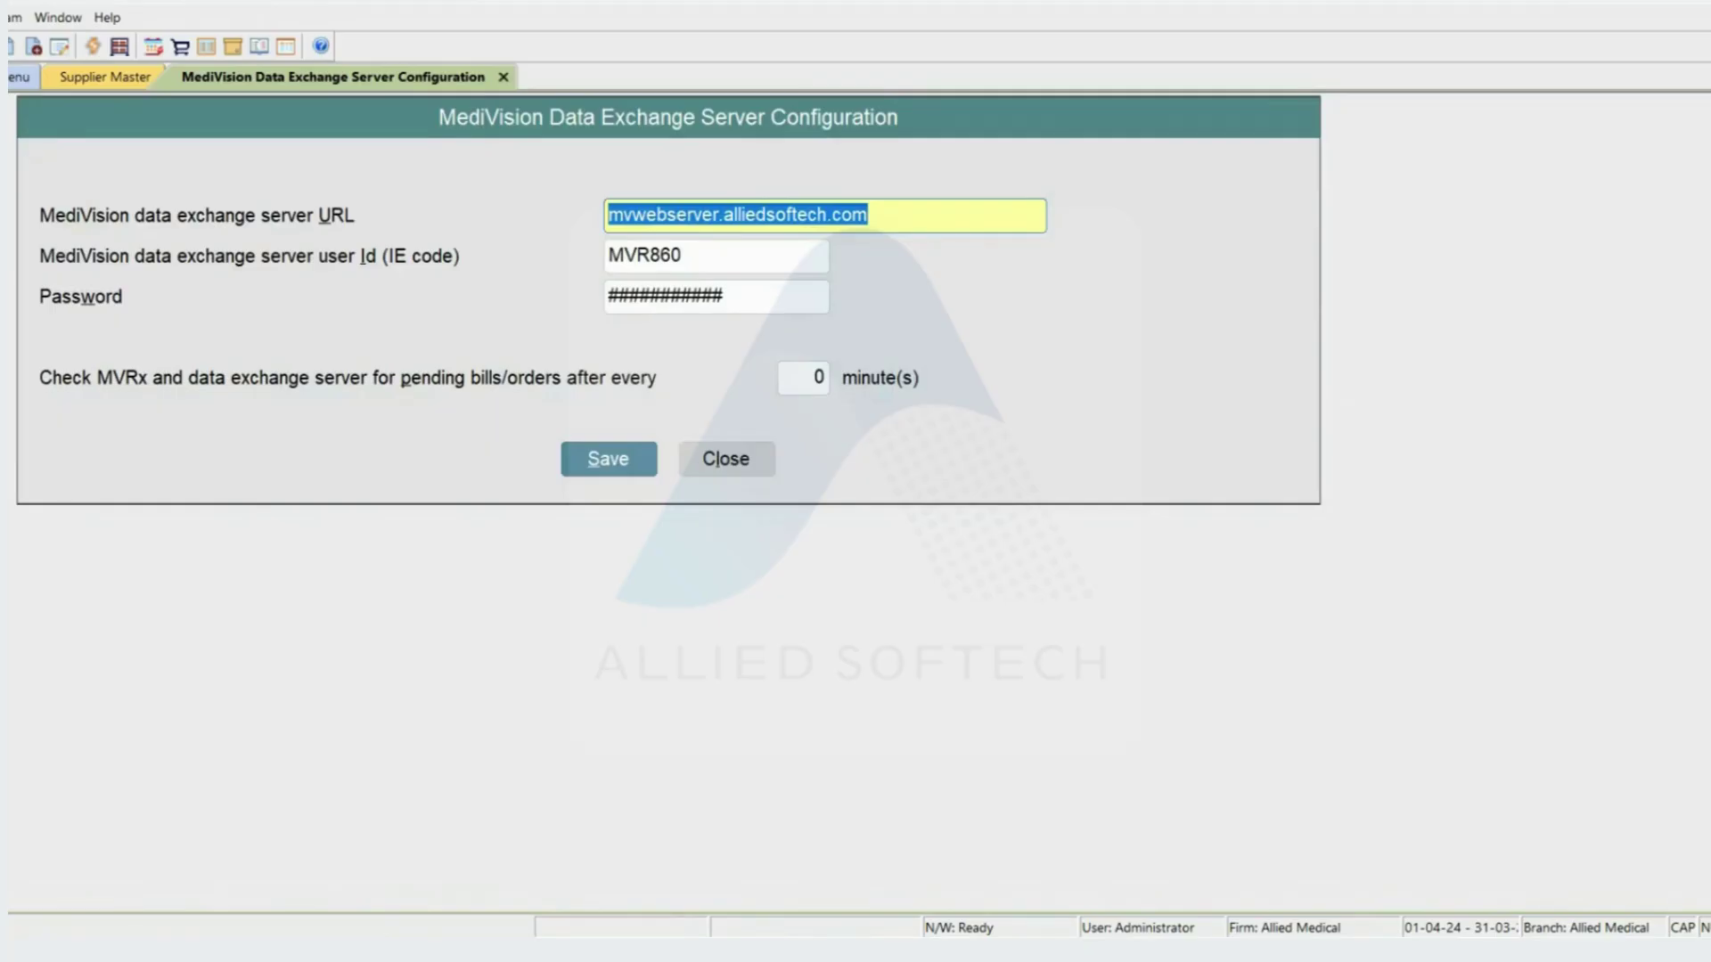
pyautogui.hotkey('ctrl', 'Tab')
pyautogui.hotkey('ctrl', 'Tab')
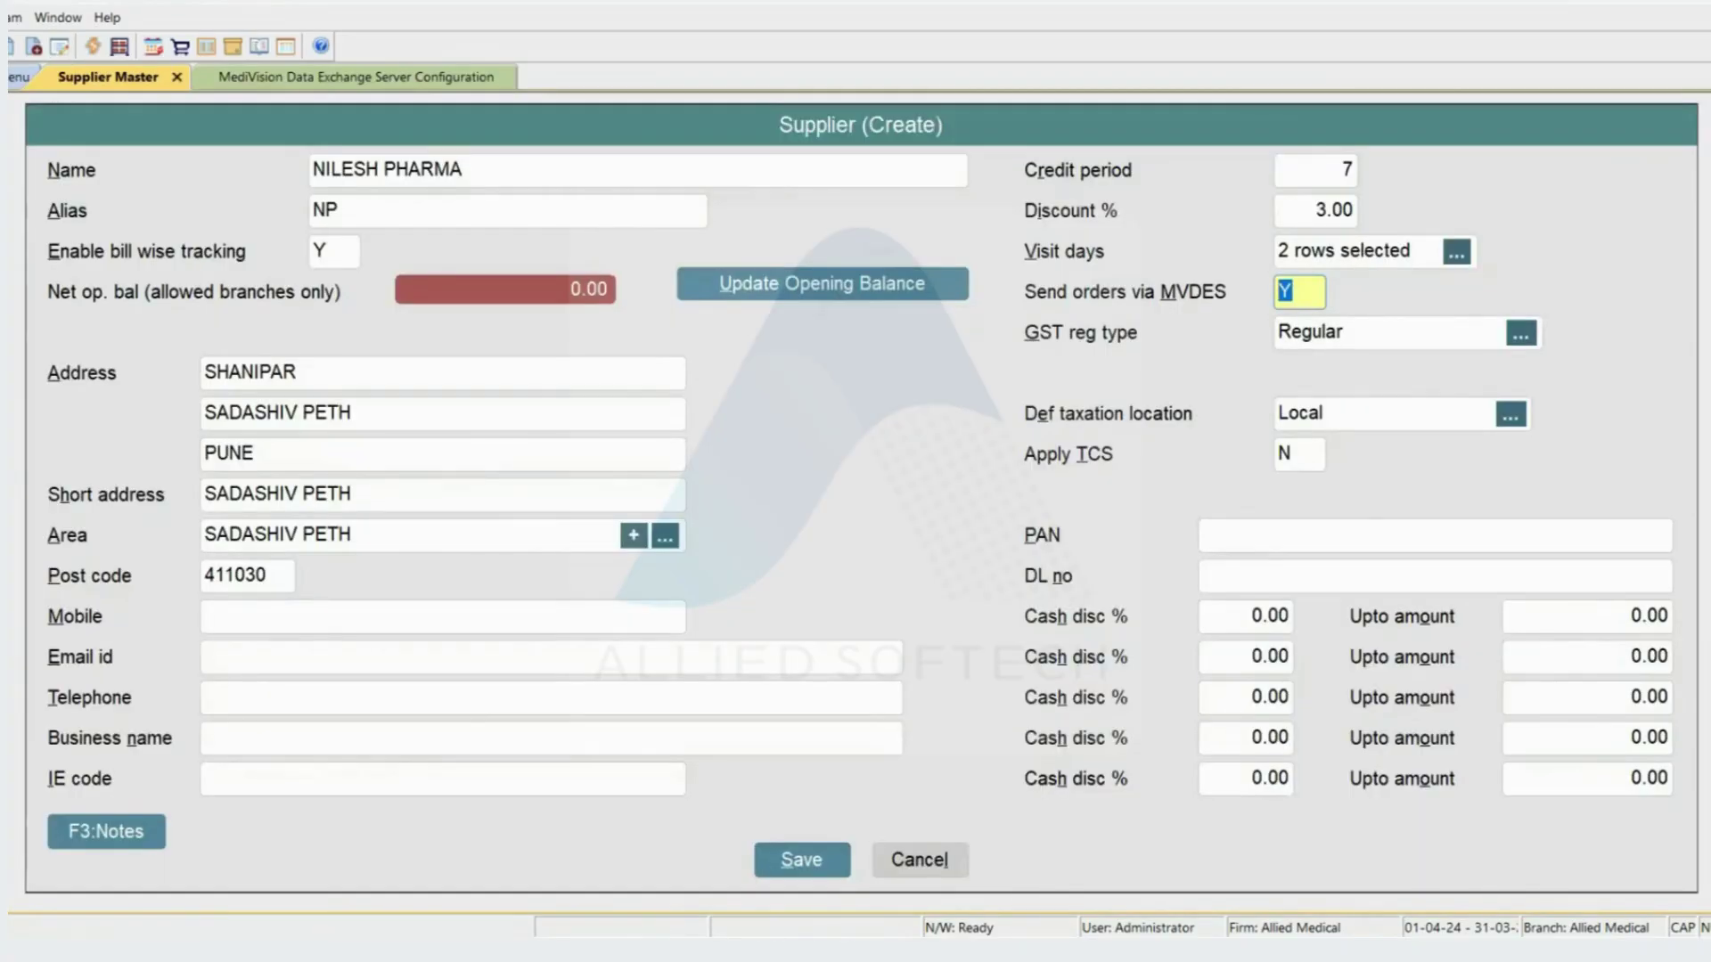
# - Browse the Registration Type list and keep Regular as the GST registration type
pyautogui.press('Return')
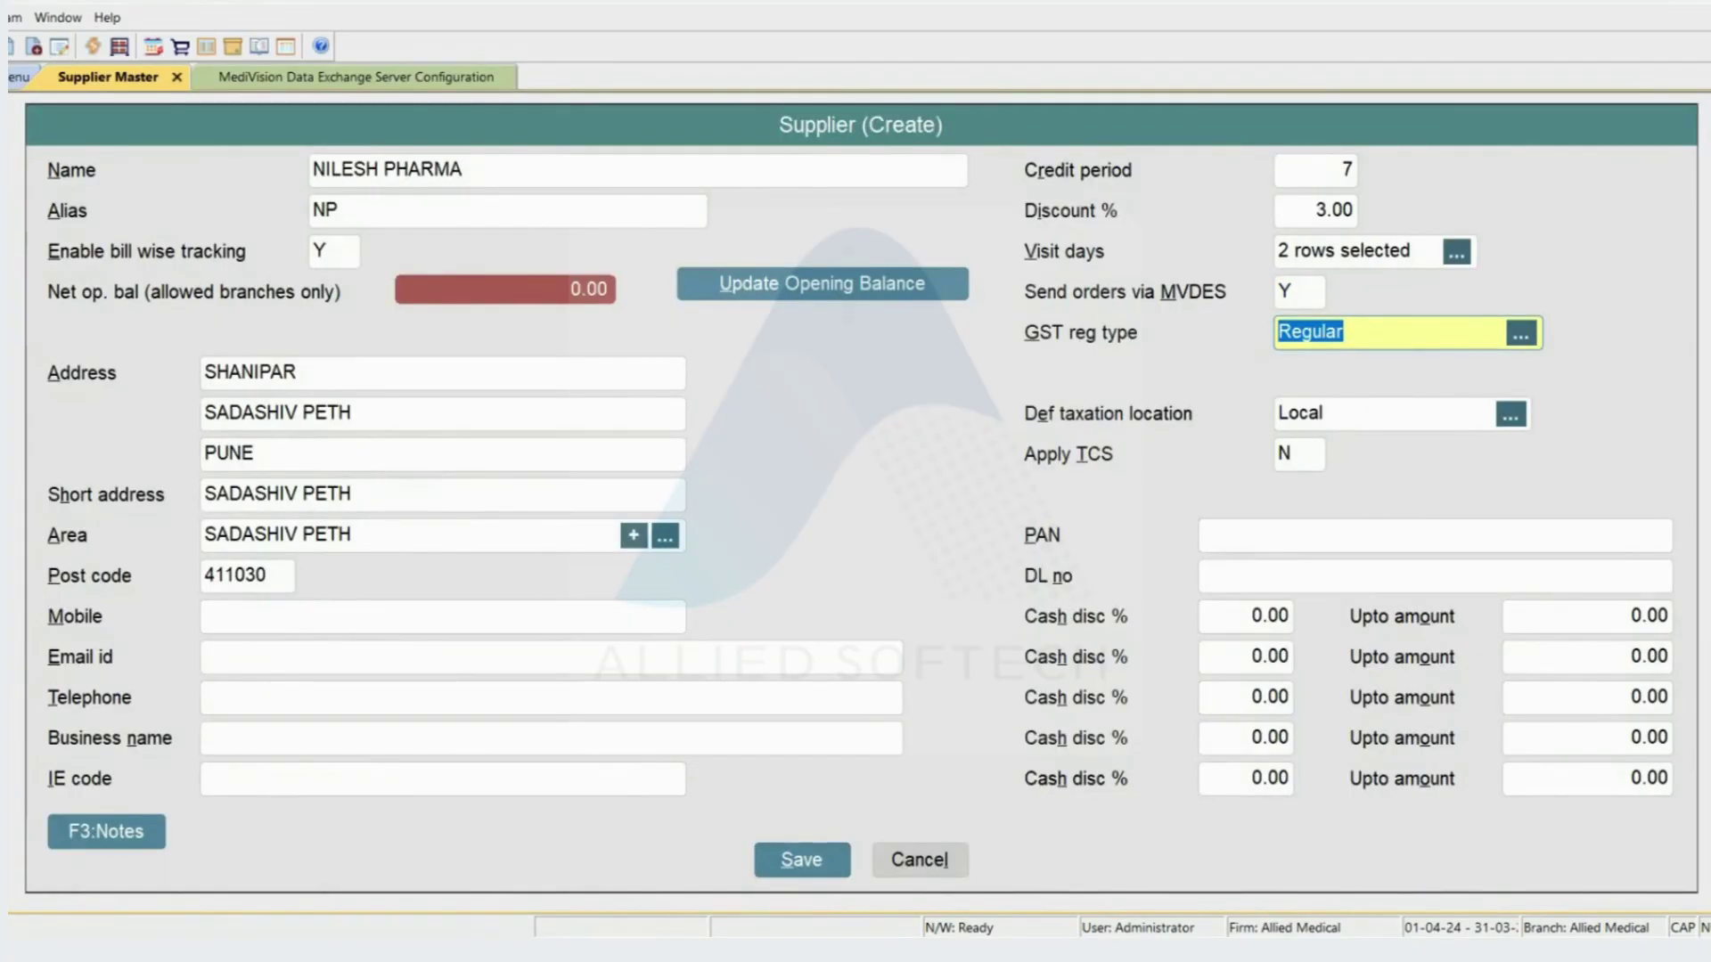
pyautogui.press('space')
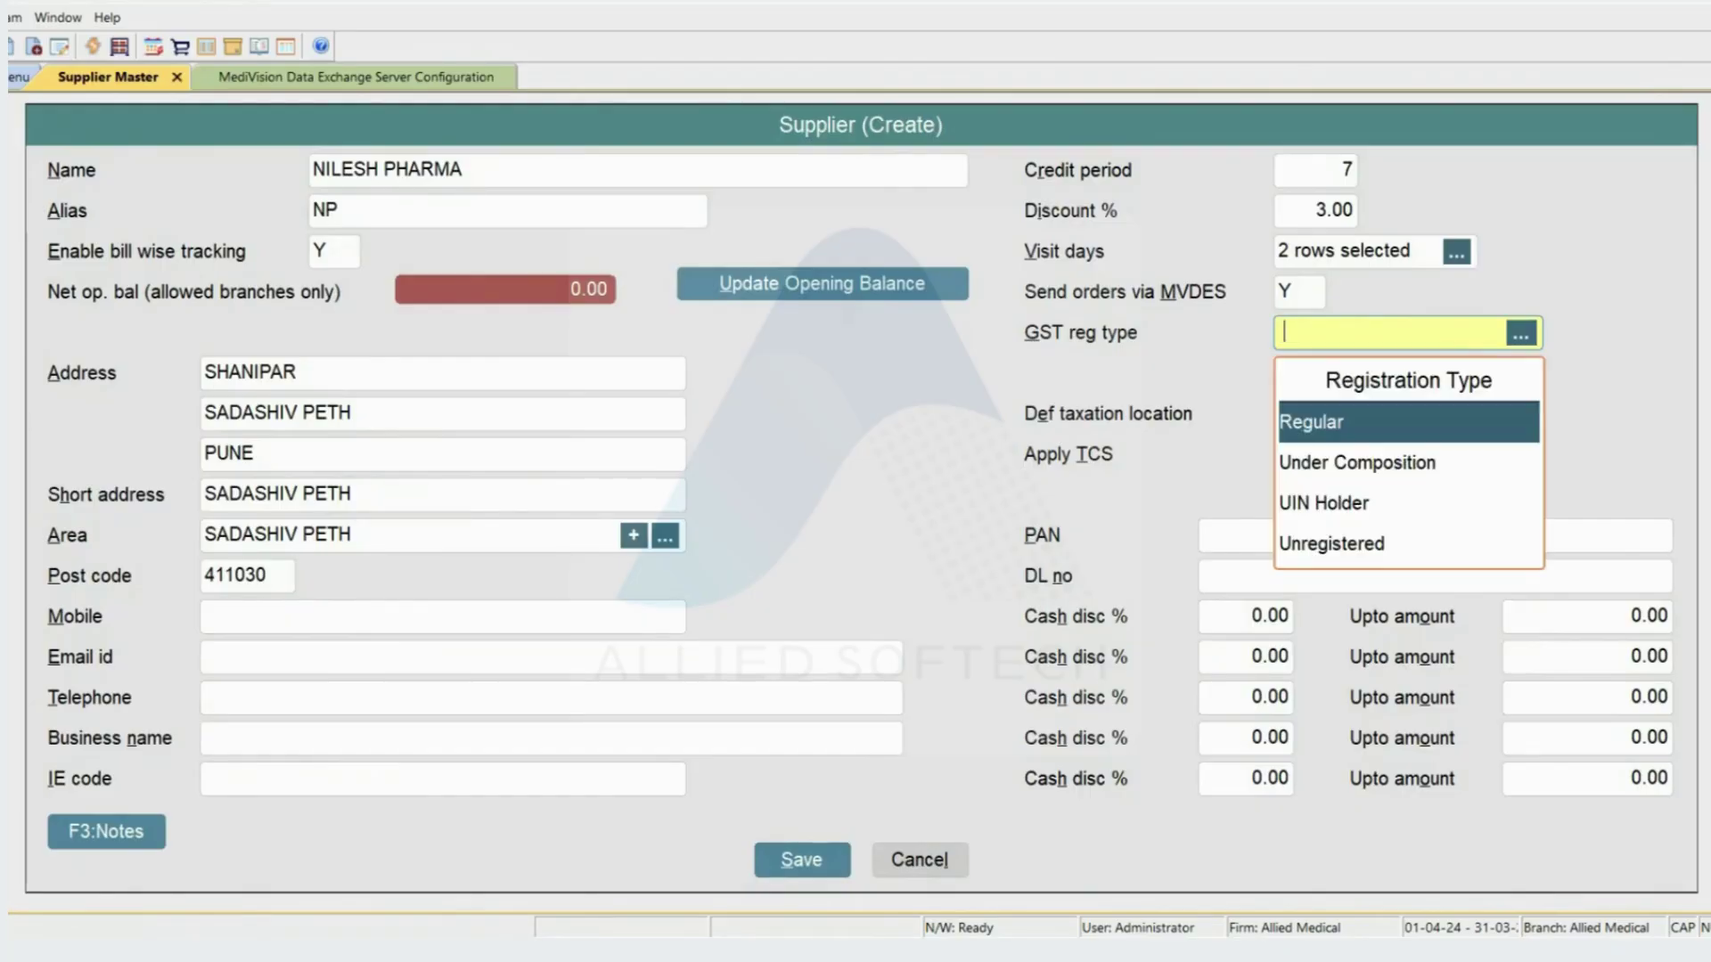
pyautogui.press('Down')
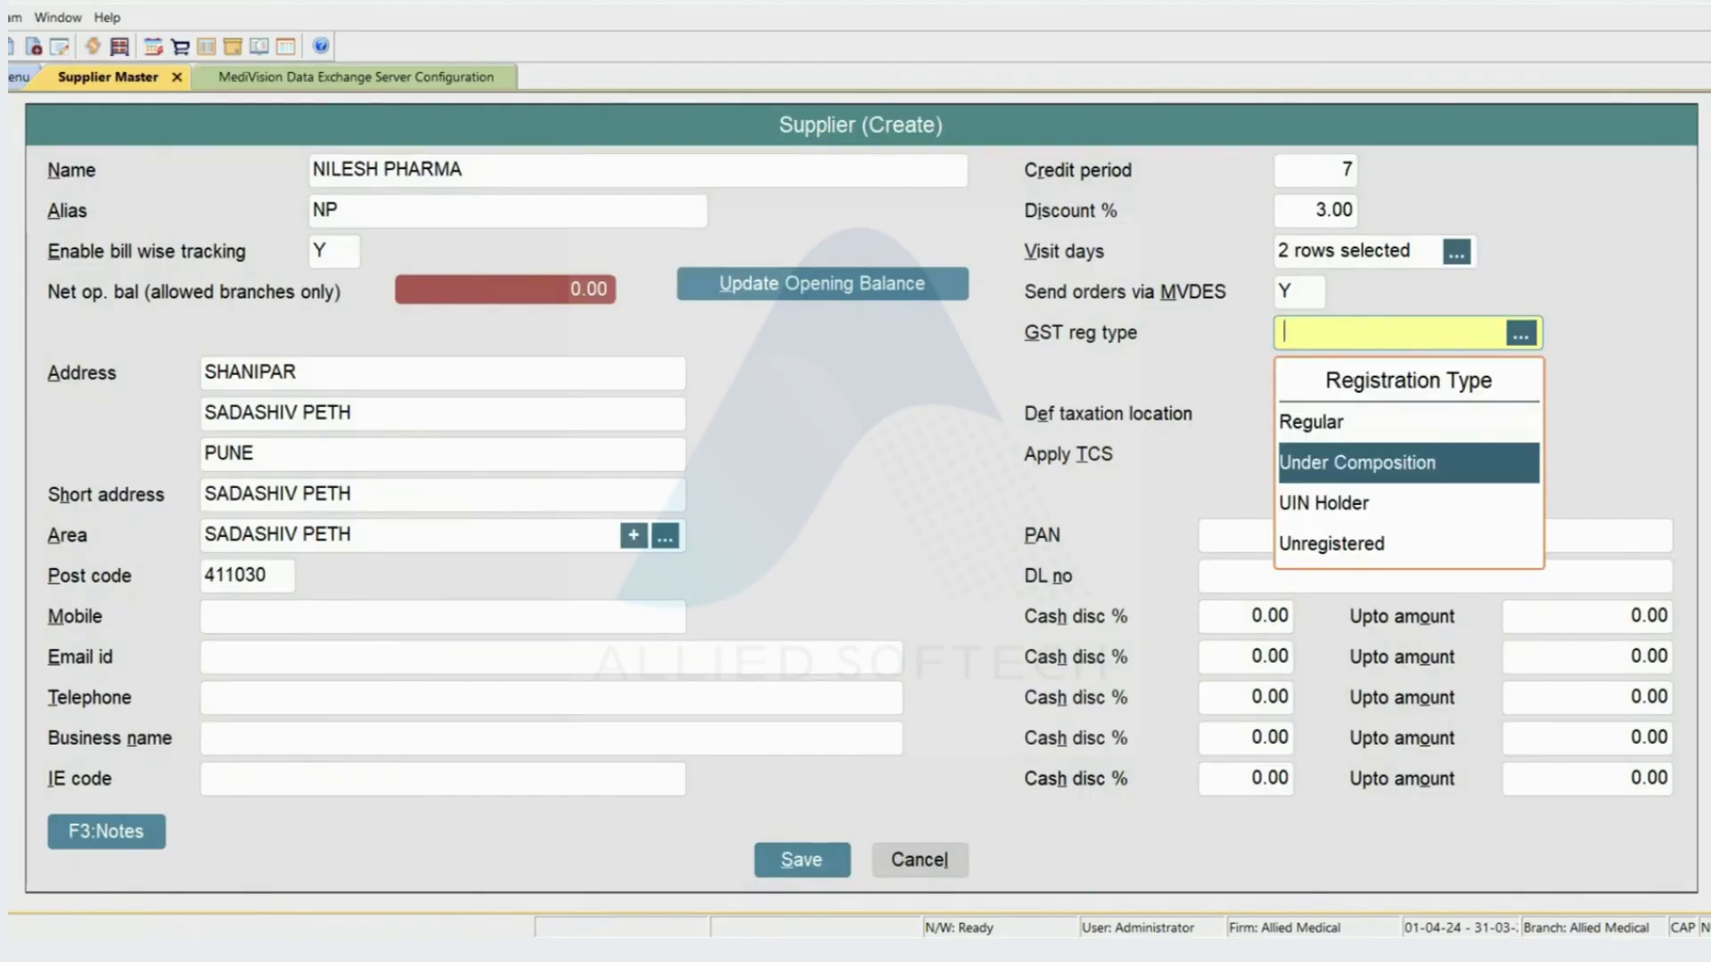
pyautogui.press('Up')
pyautogui.press('Down')
pyautogui.press('Down')
pyautogui.press('Down')
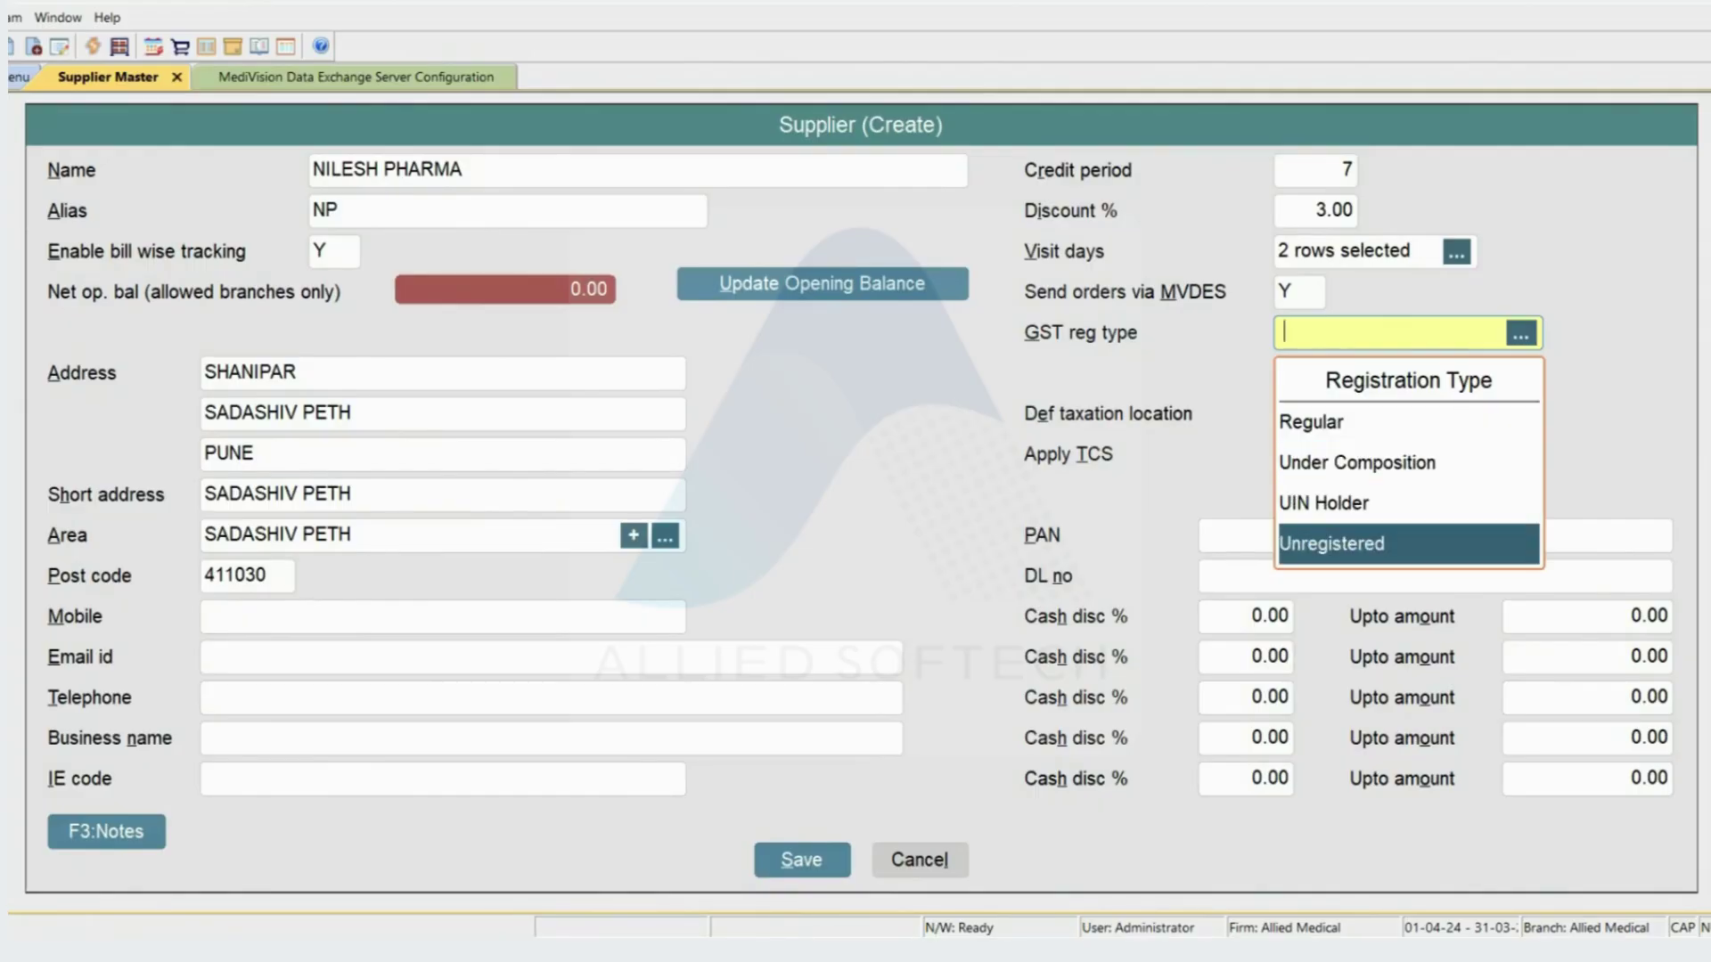
pyautogui.press('Up')
pyautogui.press('Up')
pyautogui.press('Up')
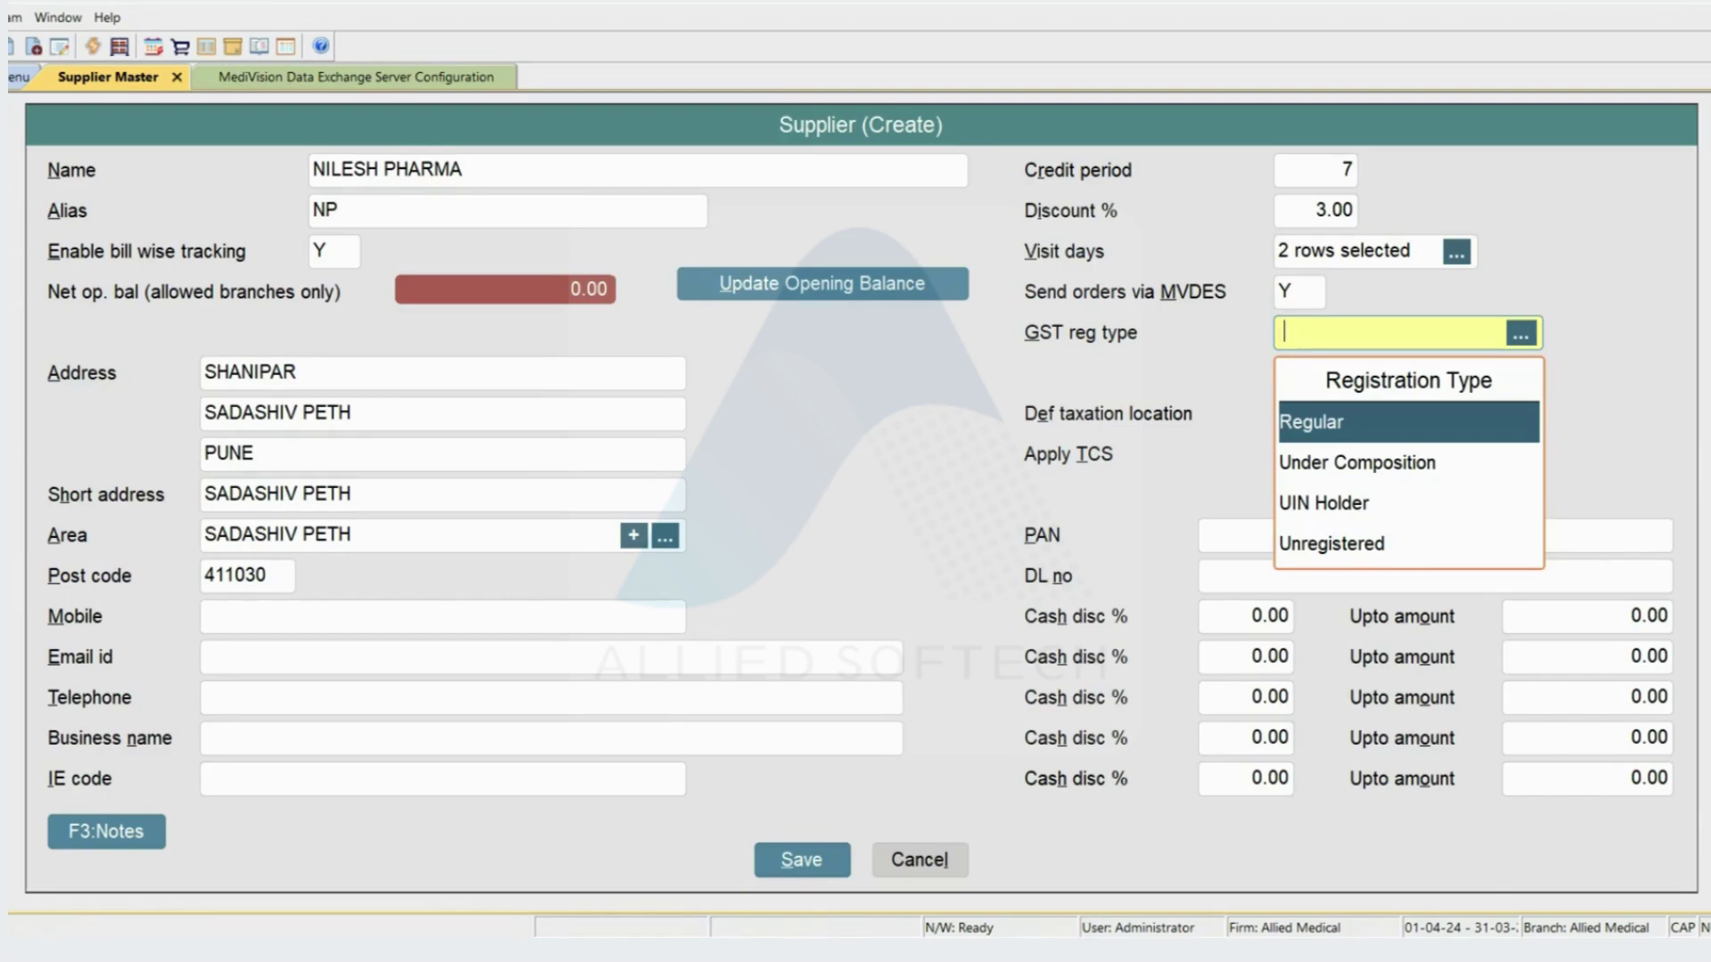
pyautogui.press('Return')
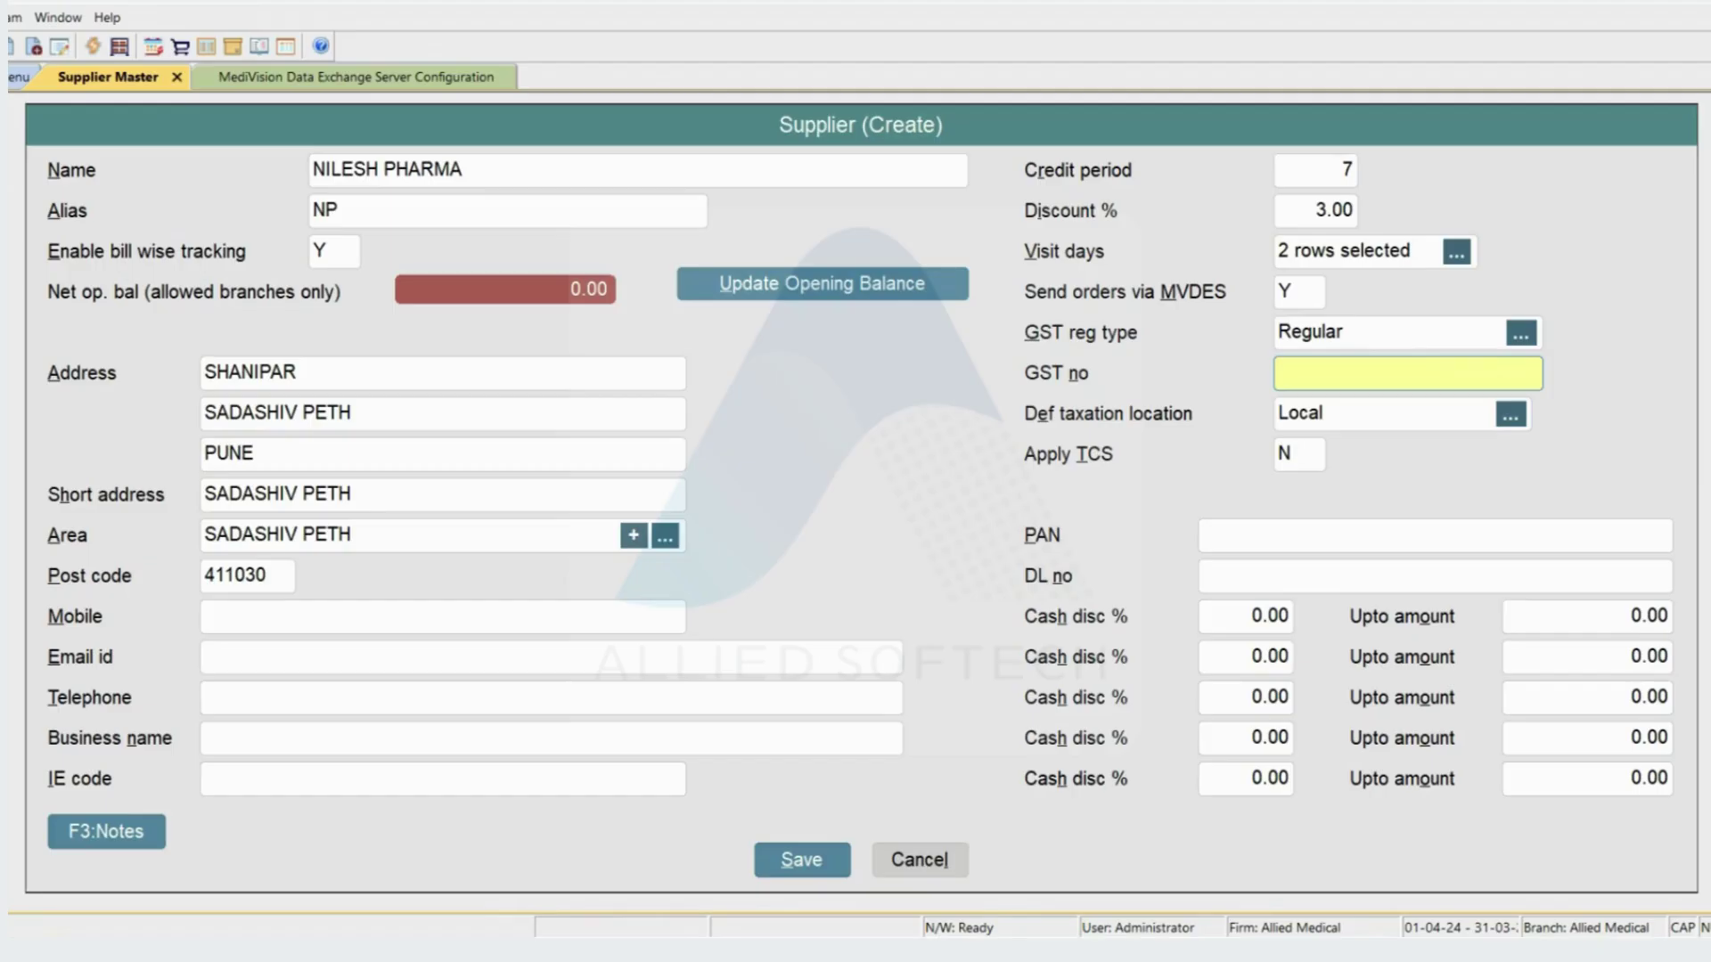
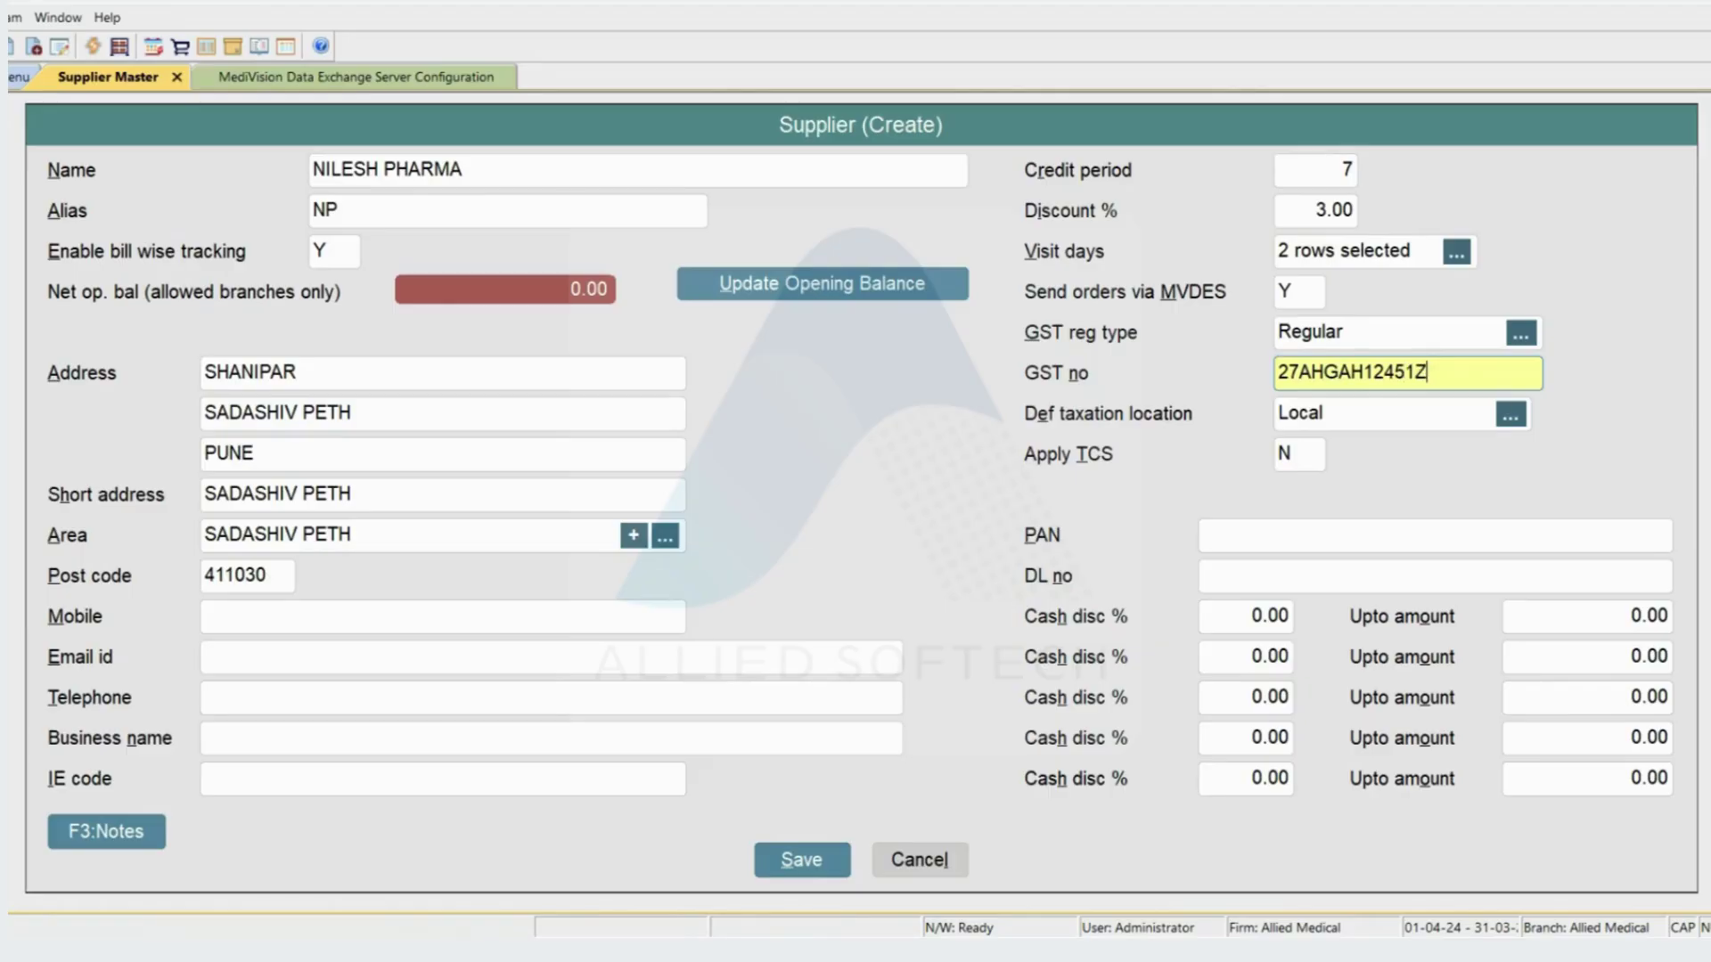
# - Enter the supplier's GST number, inserting the missing X after the Invalid GST No. warning
pyautogui.press('Return')
pyautogui.press('Return')
pyautogui.press('Right')
pyautogui.press('Left')
pyautogui.press('Left')
pyautogui.press('Left')
pyautogui.press('Left')
pyautogui.press('Left')
pyautogui.press('Left')
pyautogui.press('Left')
pyautogui.press('Right')
pyautogui.press('Right')
pyautogui.press('Right')
pyautogui.press('Right')
pyautogui.press('Return')
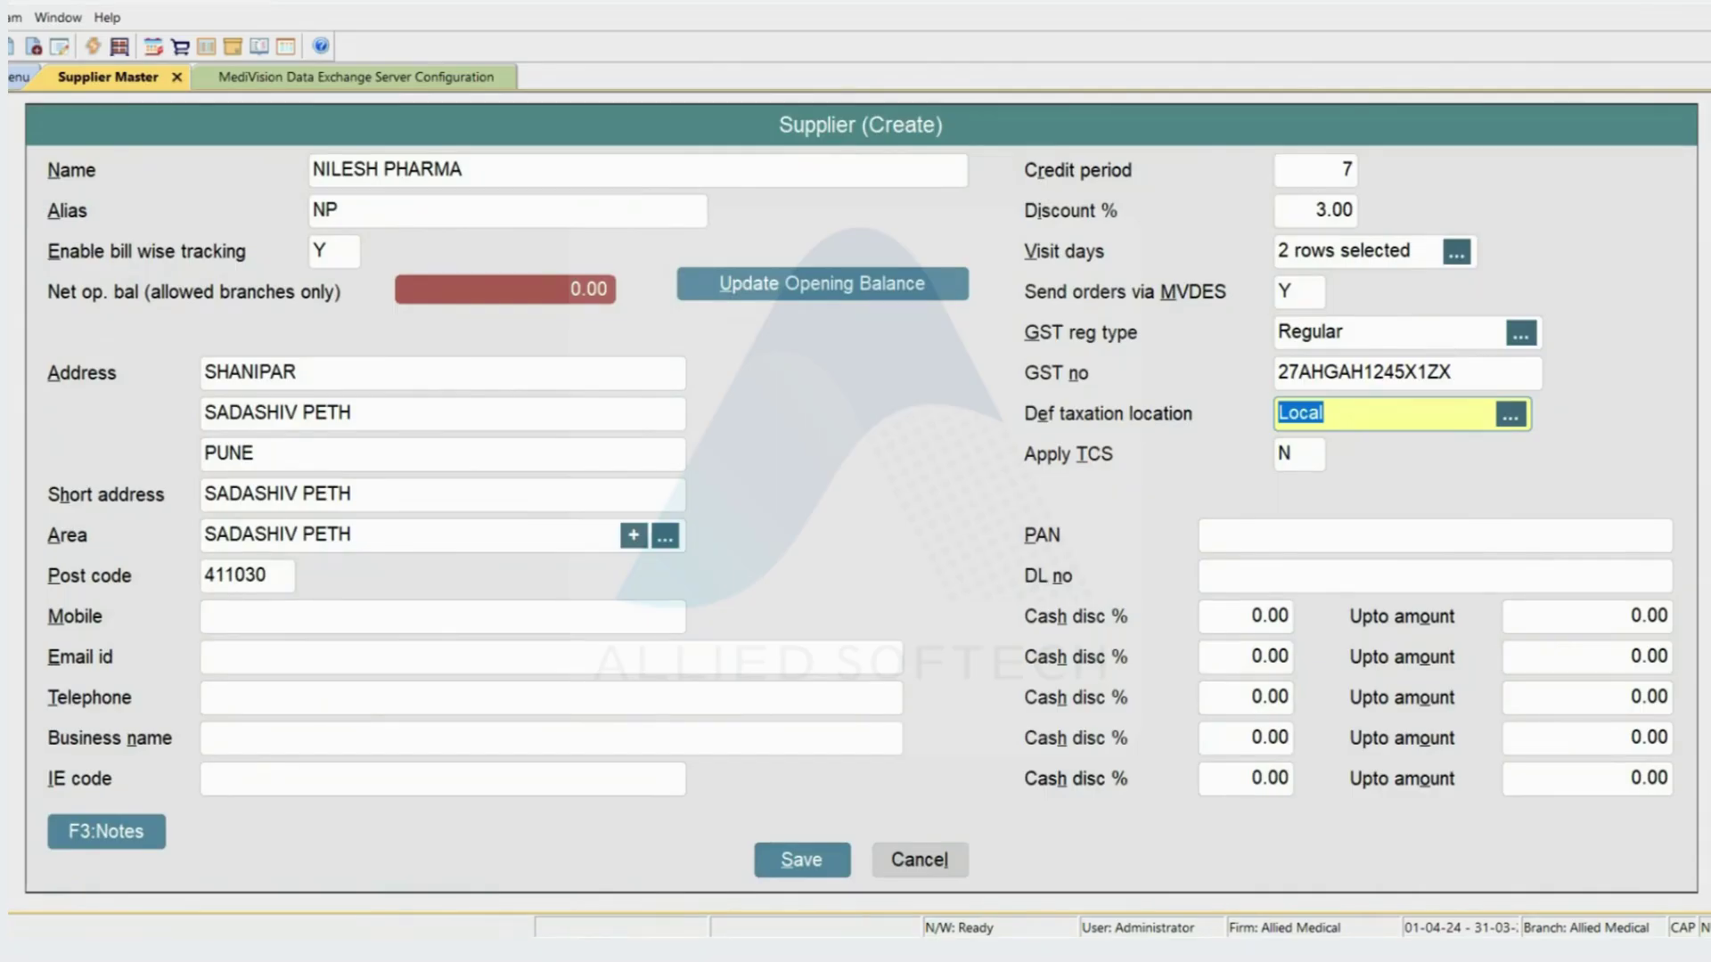
pyautogui.press('space')
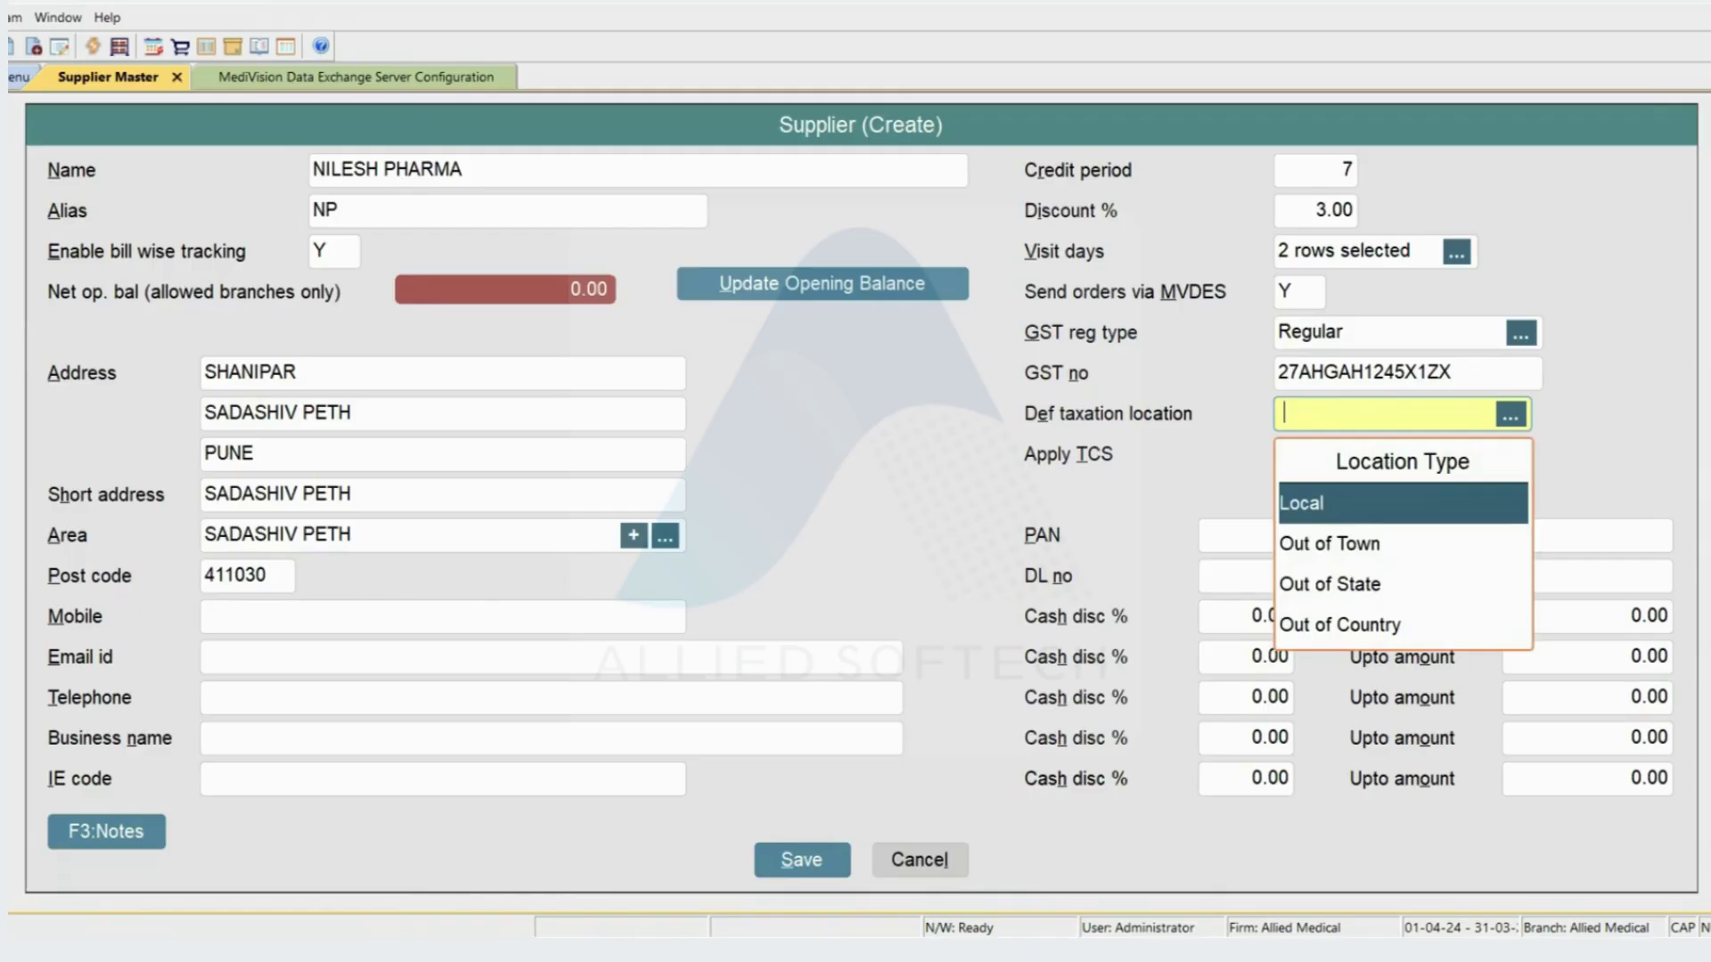
pyautogui.press('Down')
pyautogui.press('Down')
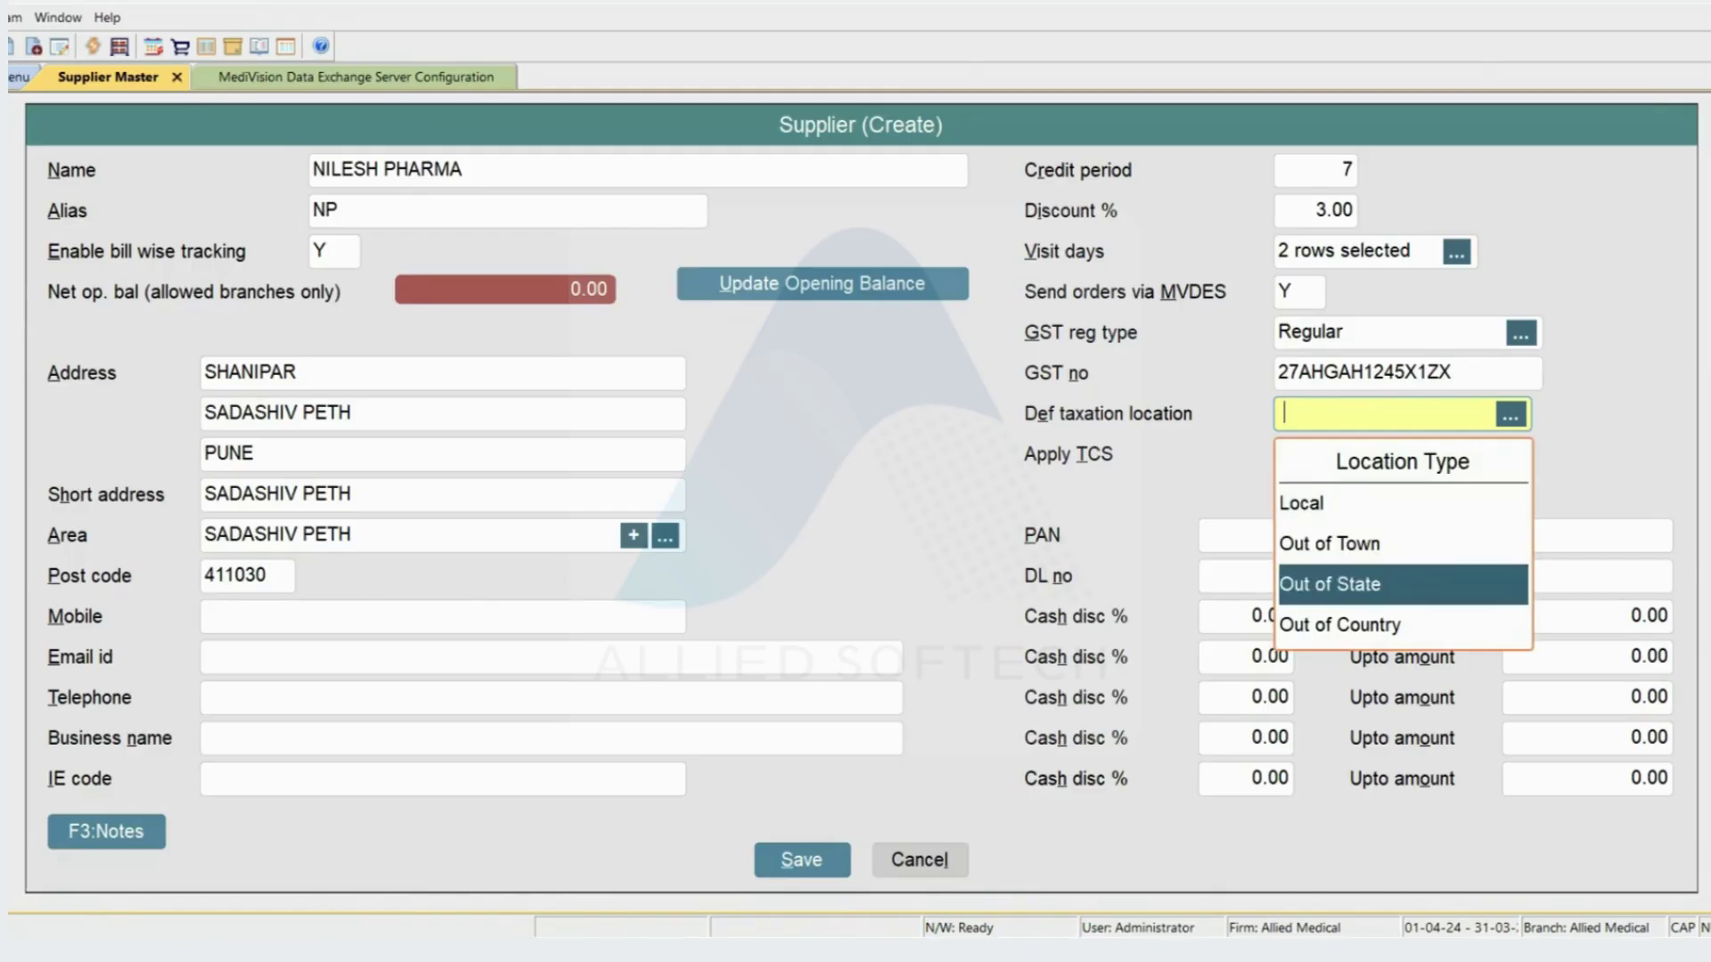
pyautogui.press('Down')
pyautogui.press('Up')
pyautogui.press('Up')
pyautogui.press('Up')
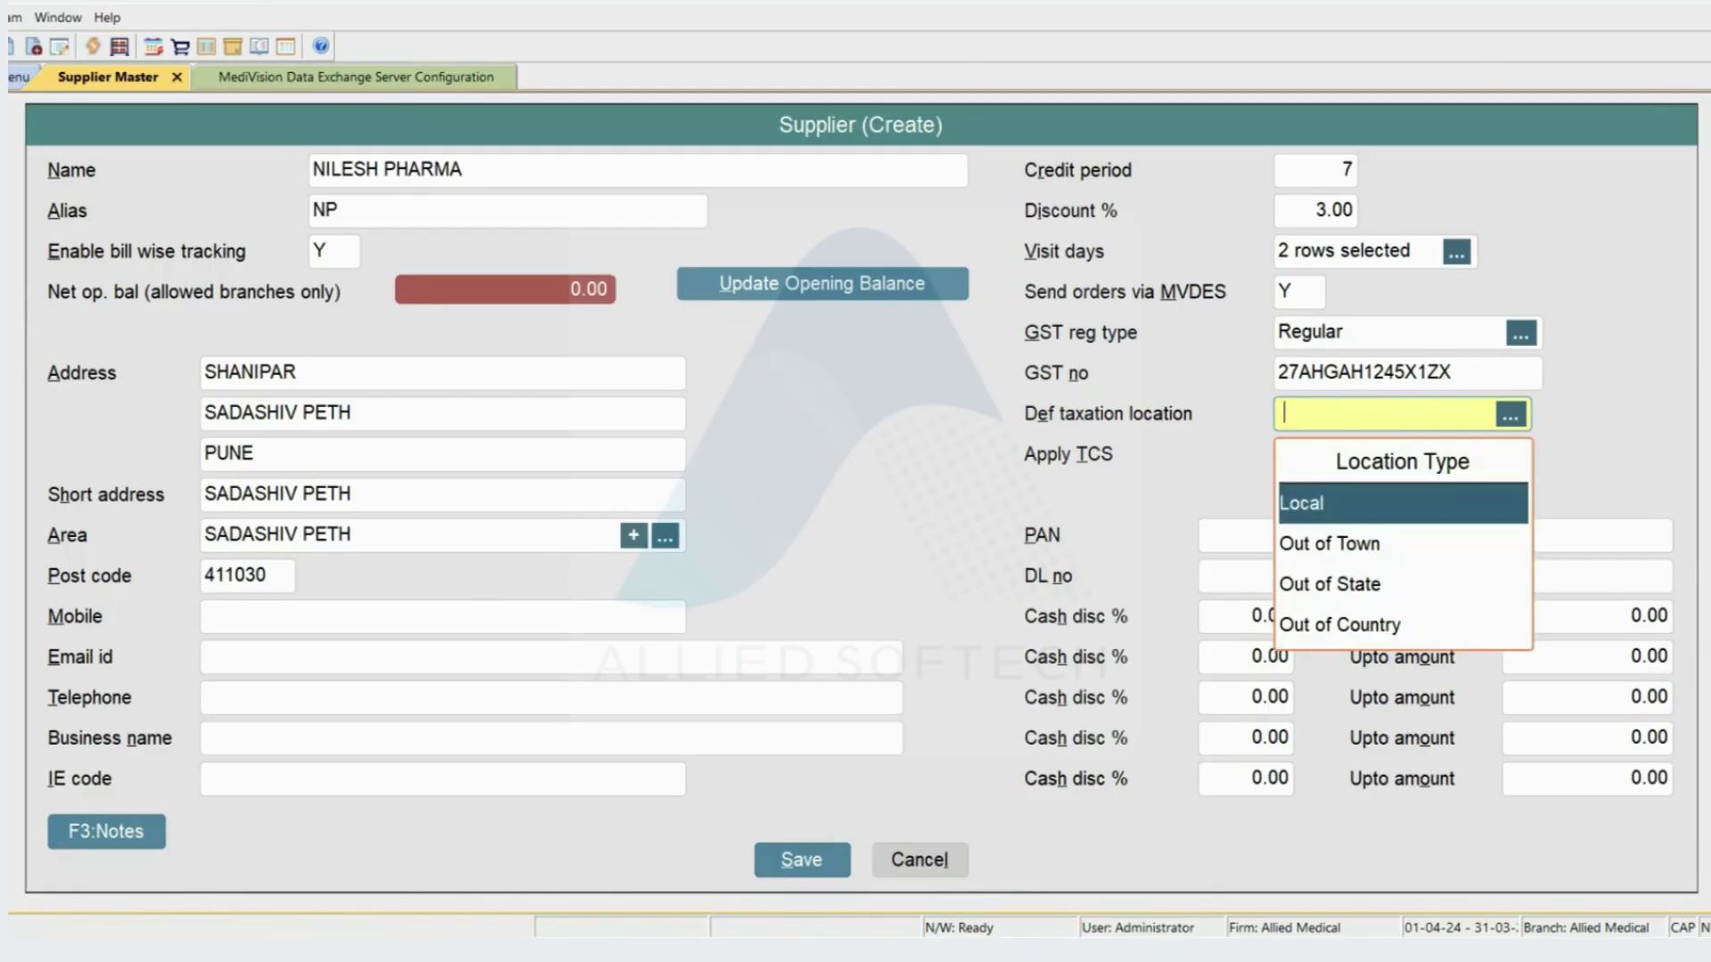
pyautogui.press('Down')
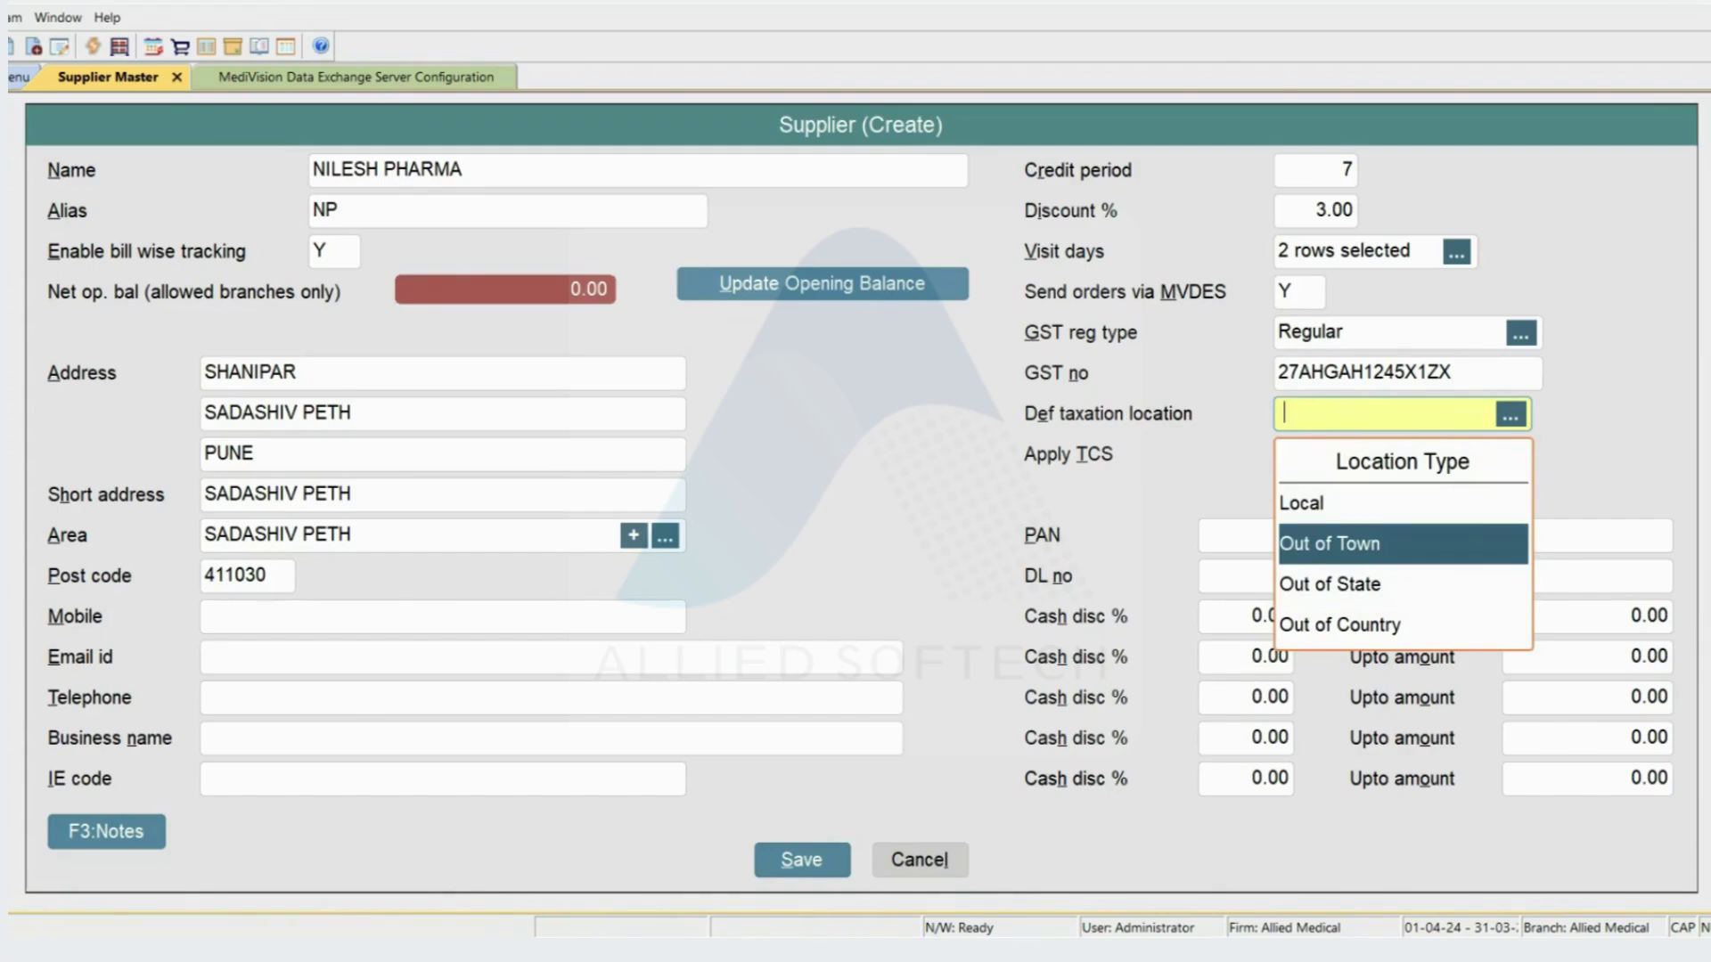
pyautogui.press('Down')
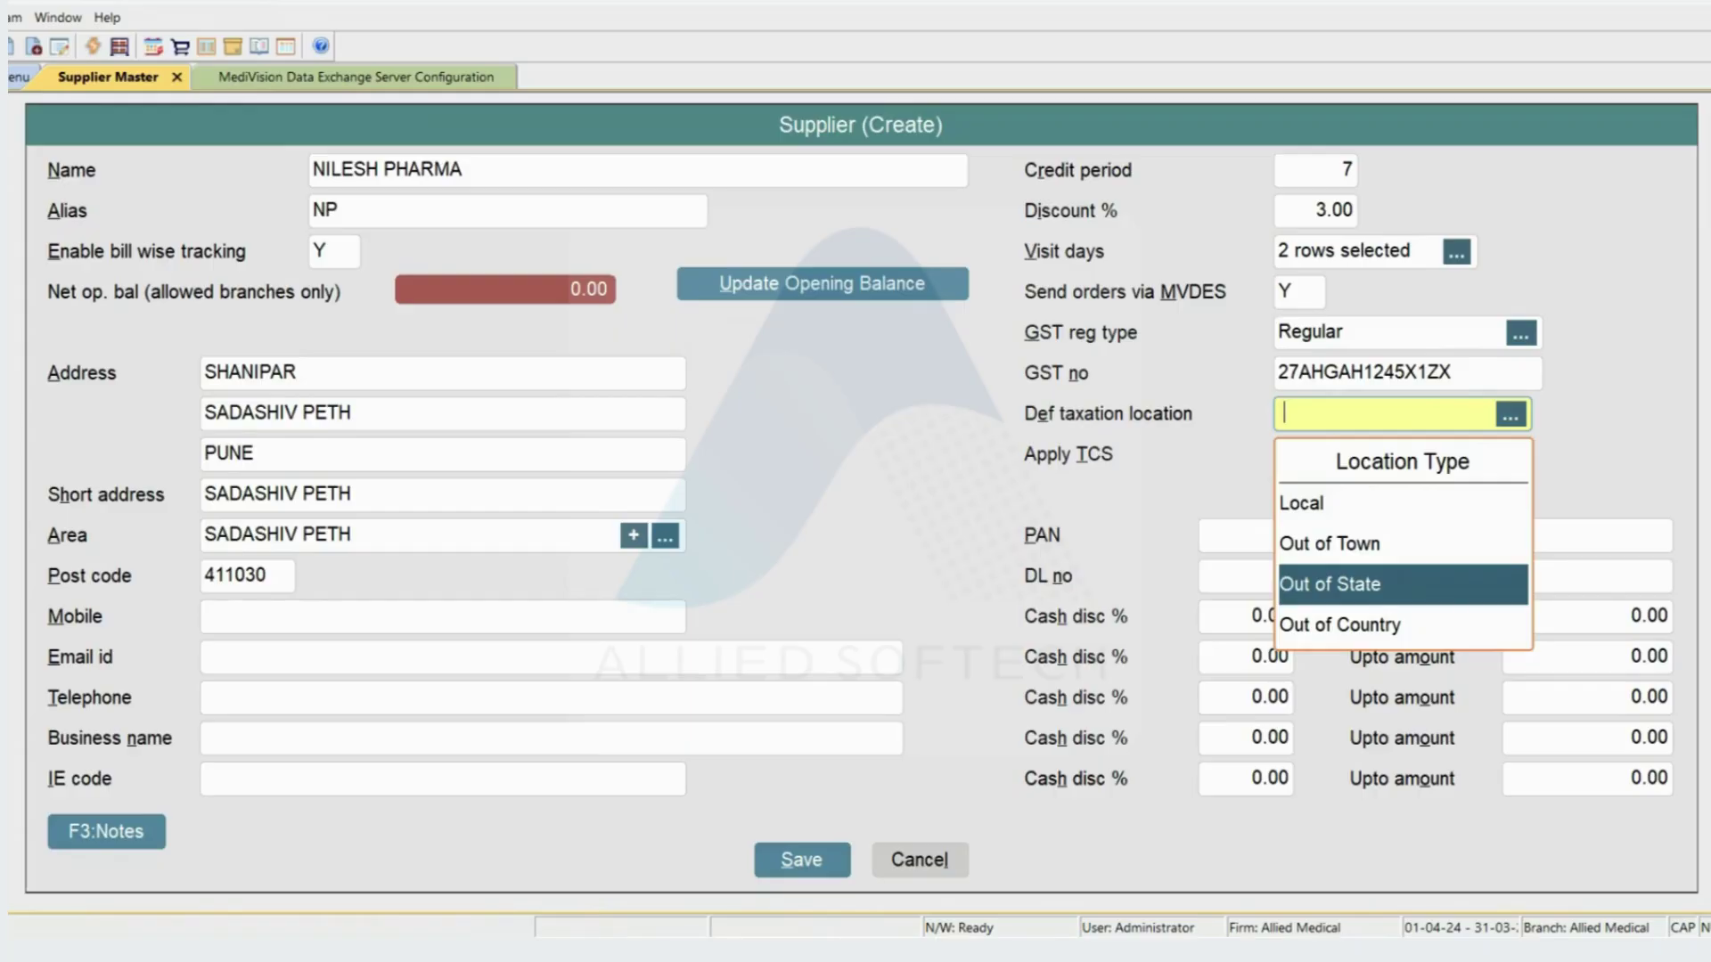
pyautogui.press('Up')
pyautogui.press('Up')
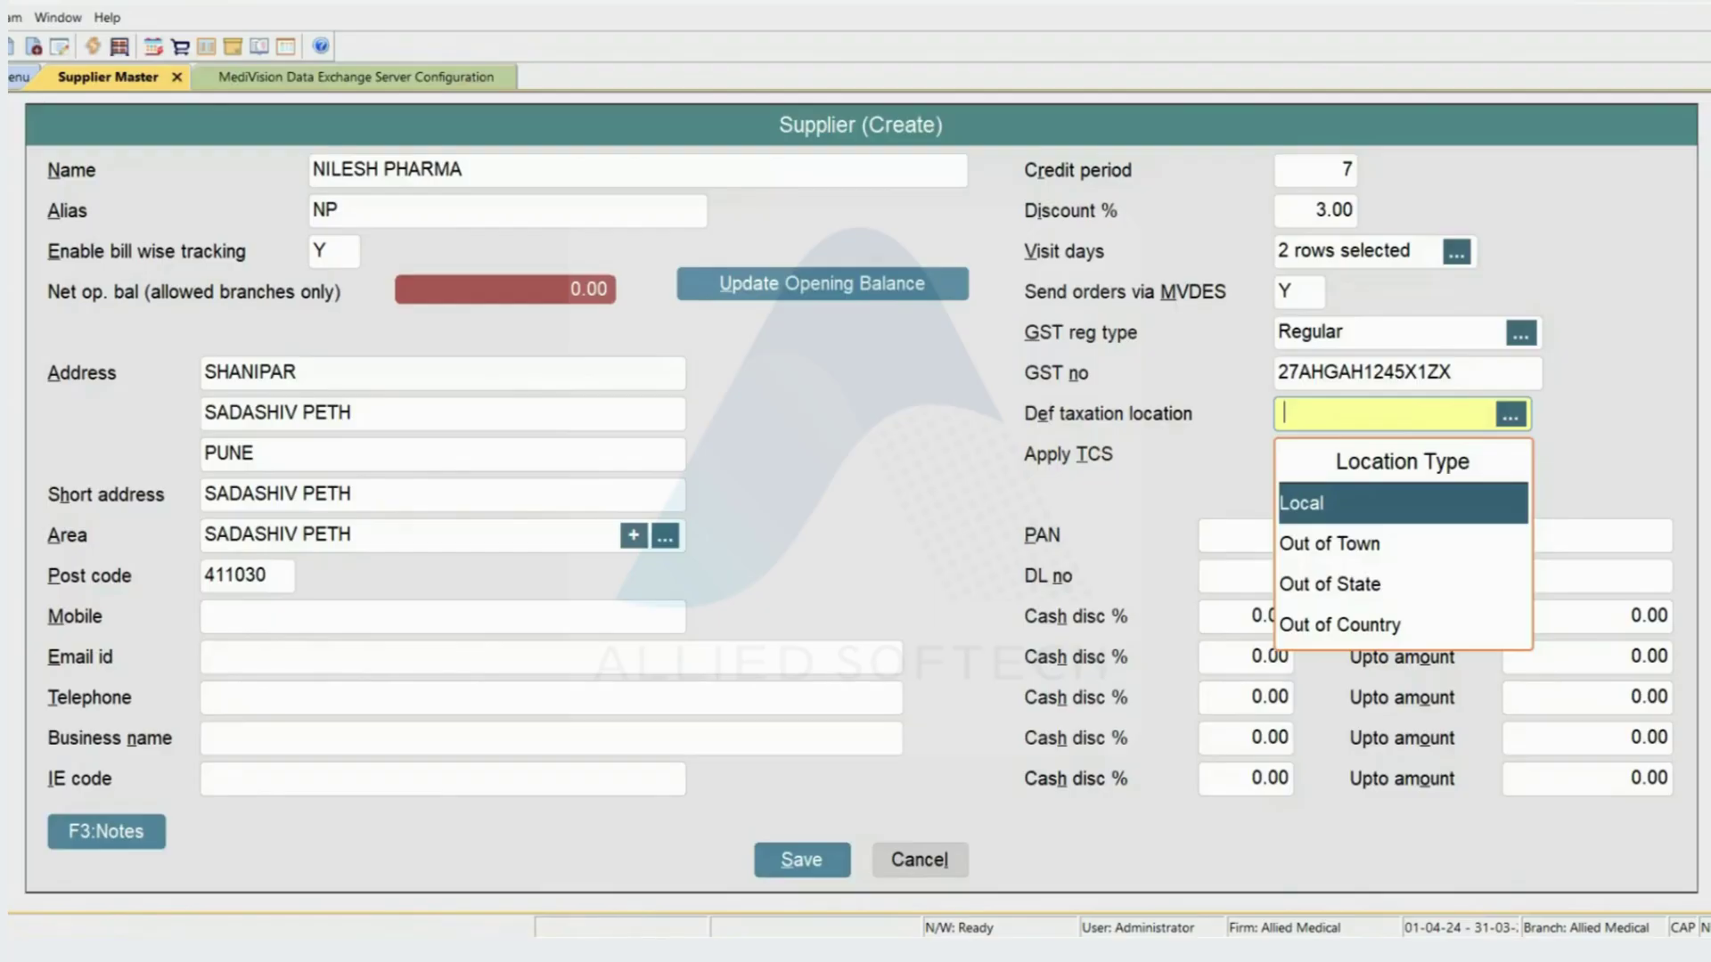
pyautogui.press('Return')
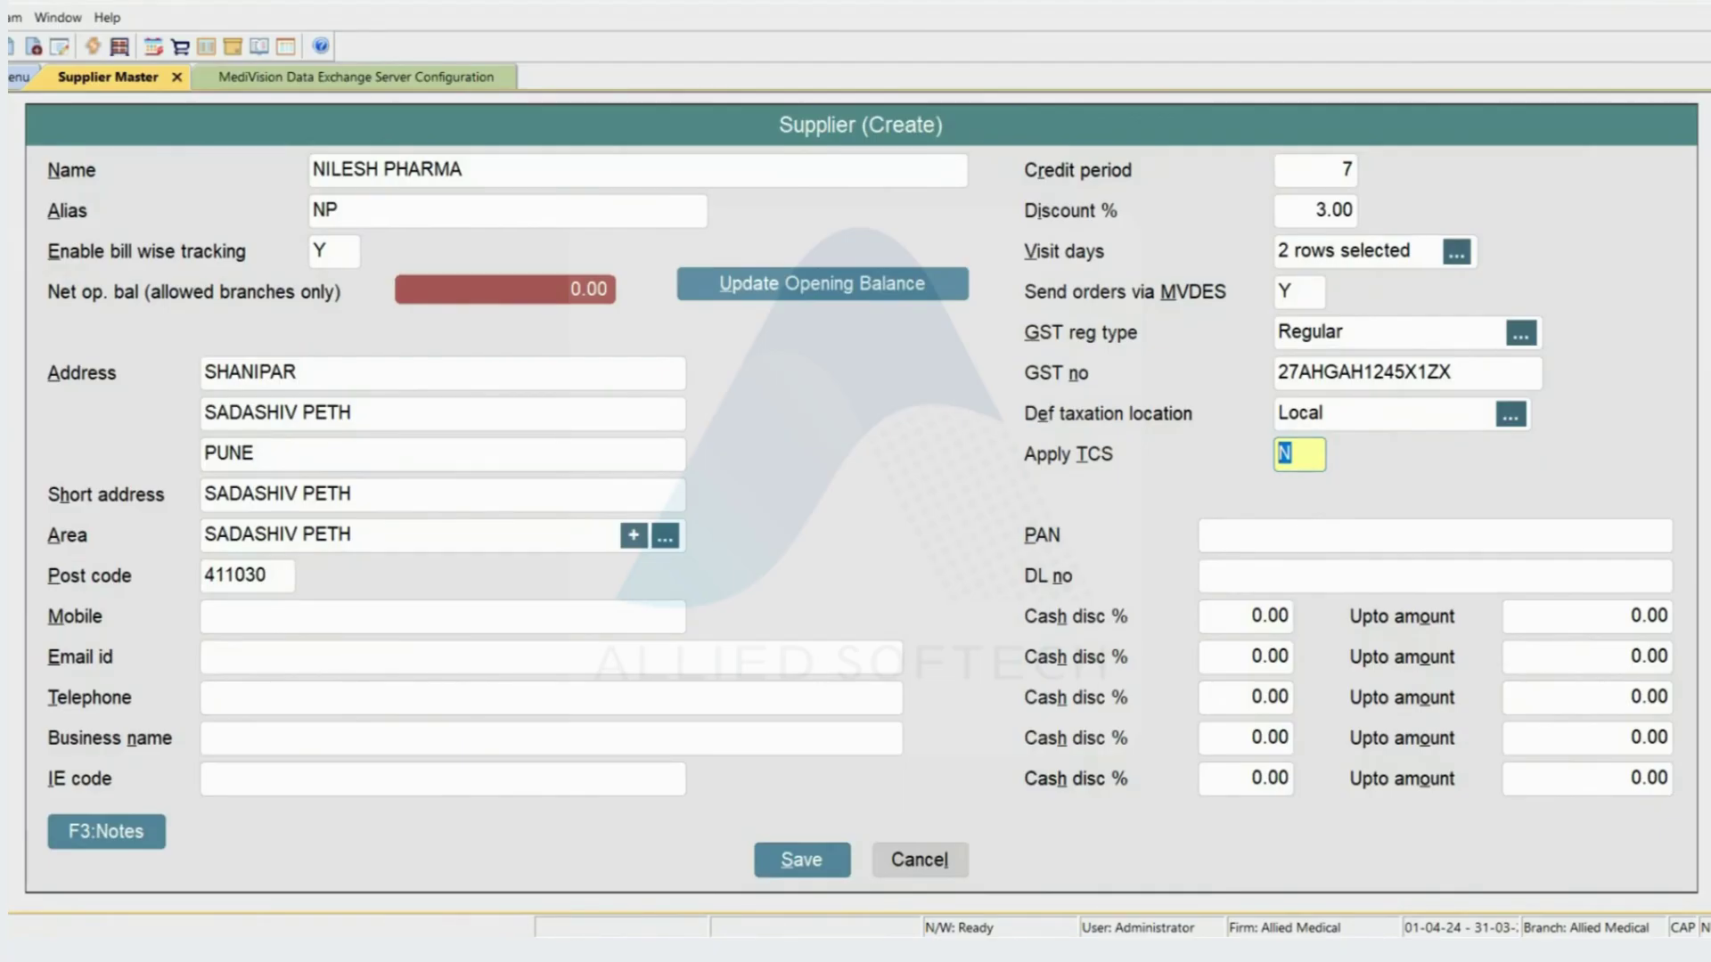
# - Leave TCS at N and PAN blank, then enter cash-discount slabs 2%/1000, 3%/2000 and 4%/5000
pyautogui.press('Return')
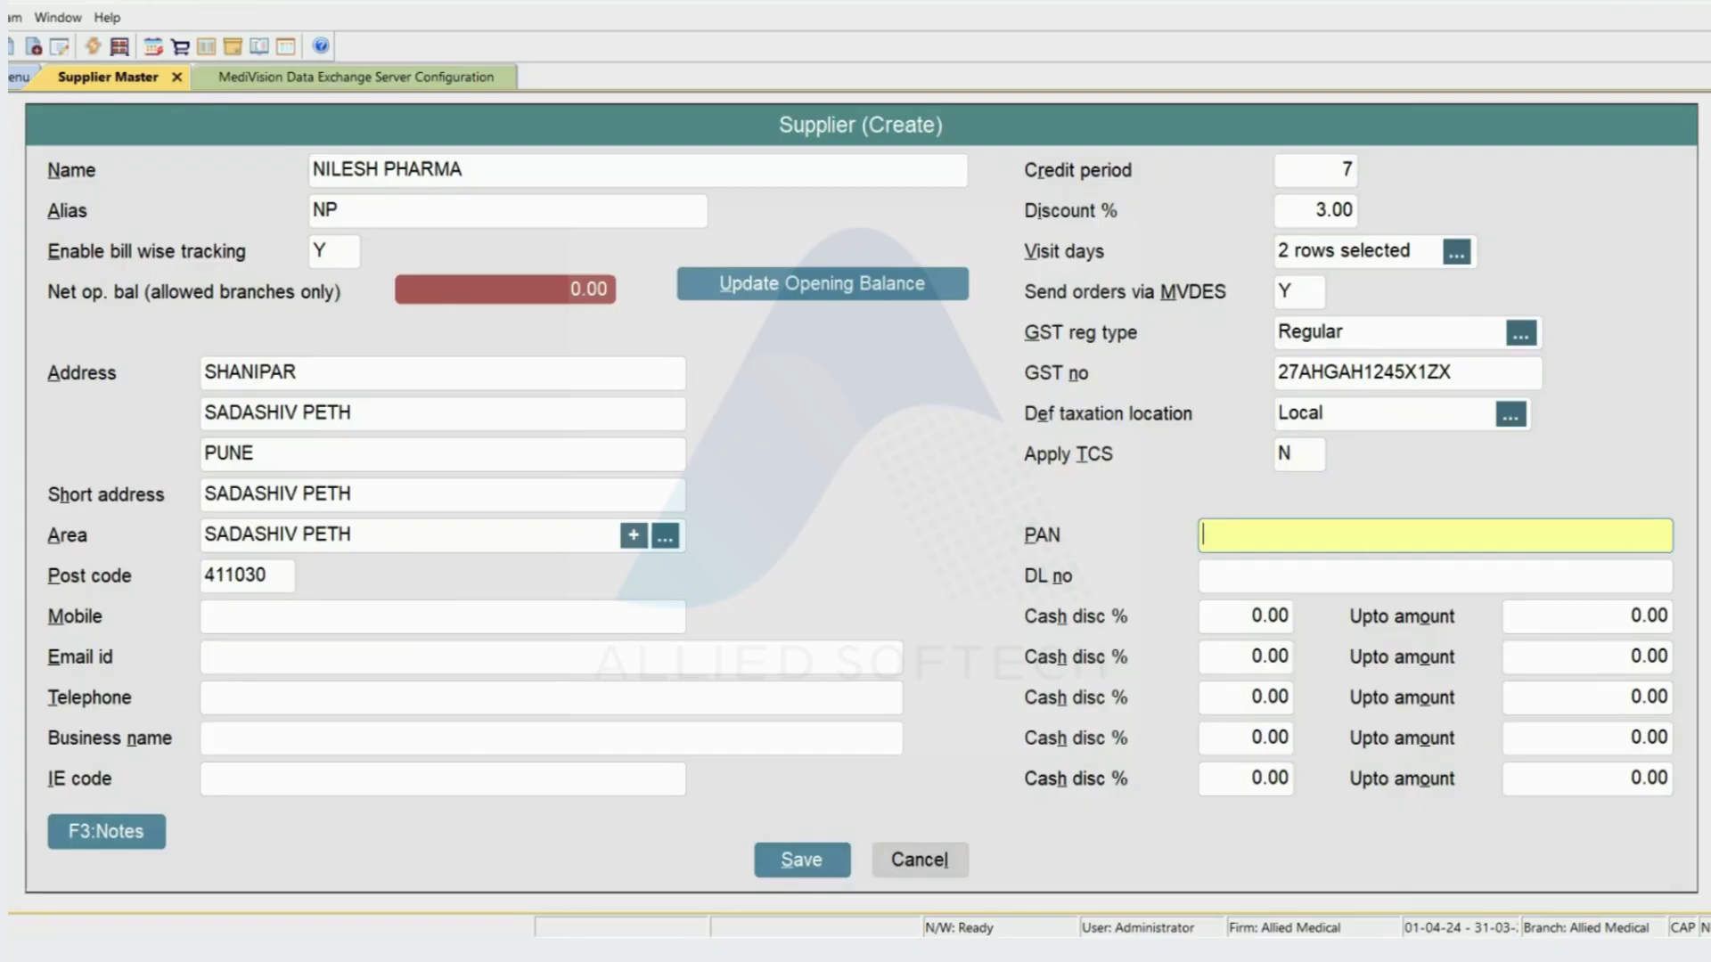
pyautogui.press('Return')
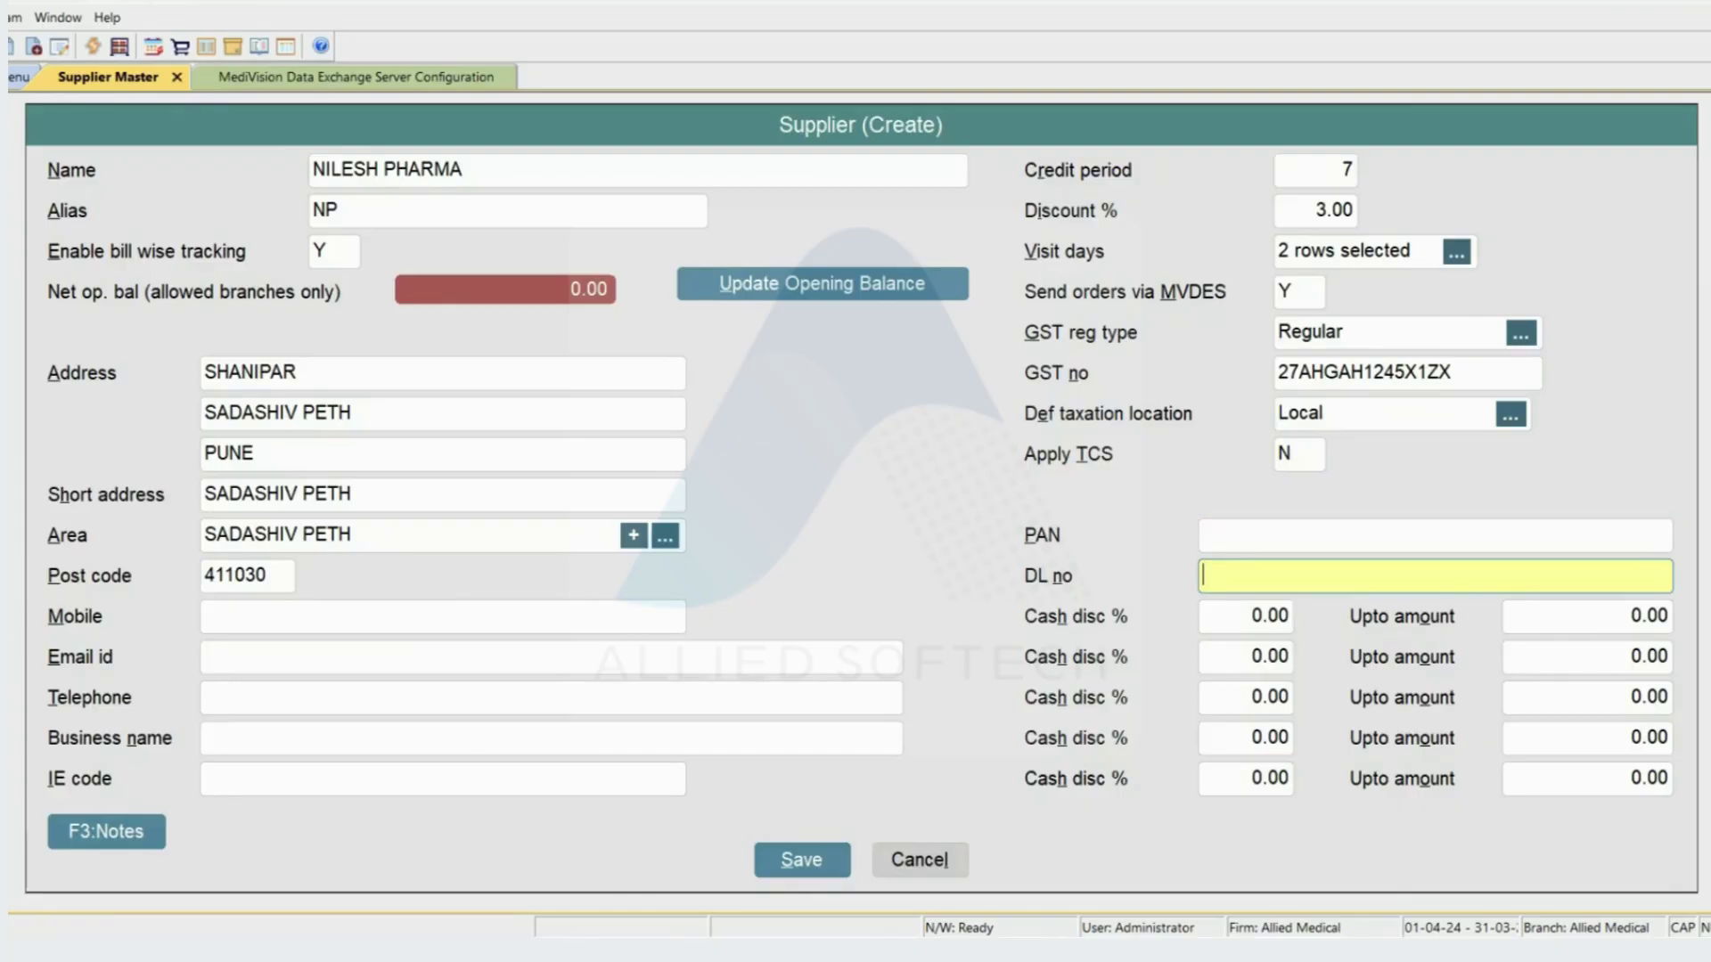
pyautogui.press('Return')
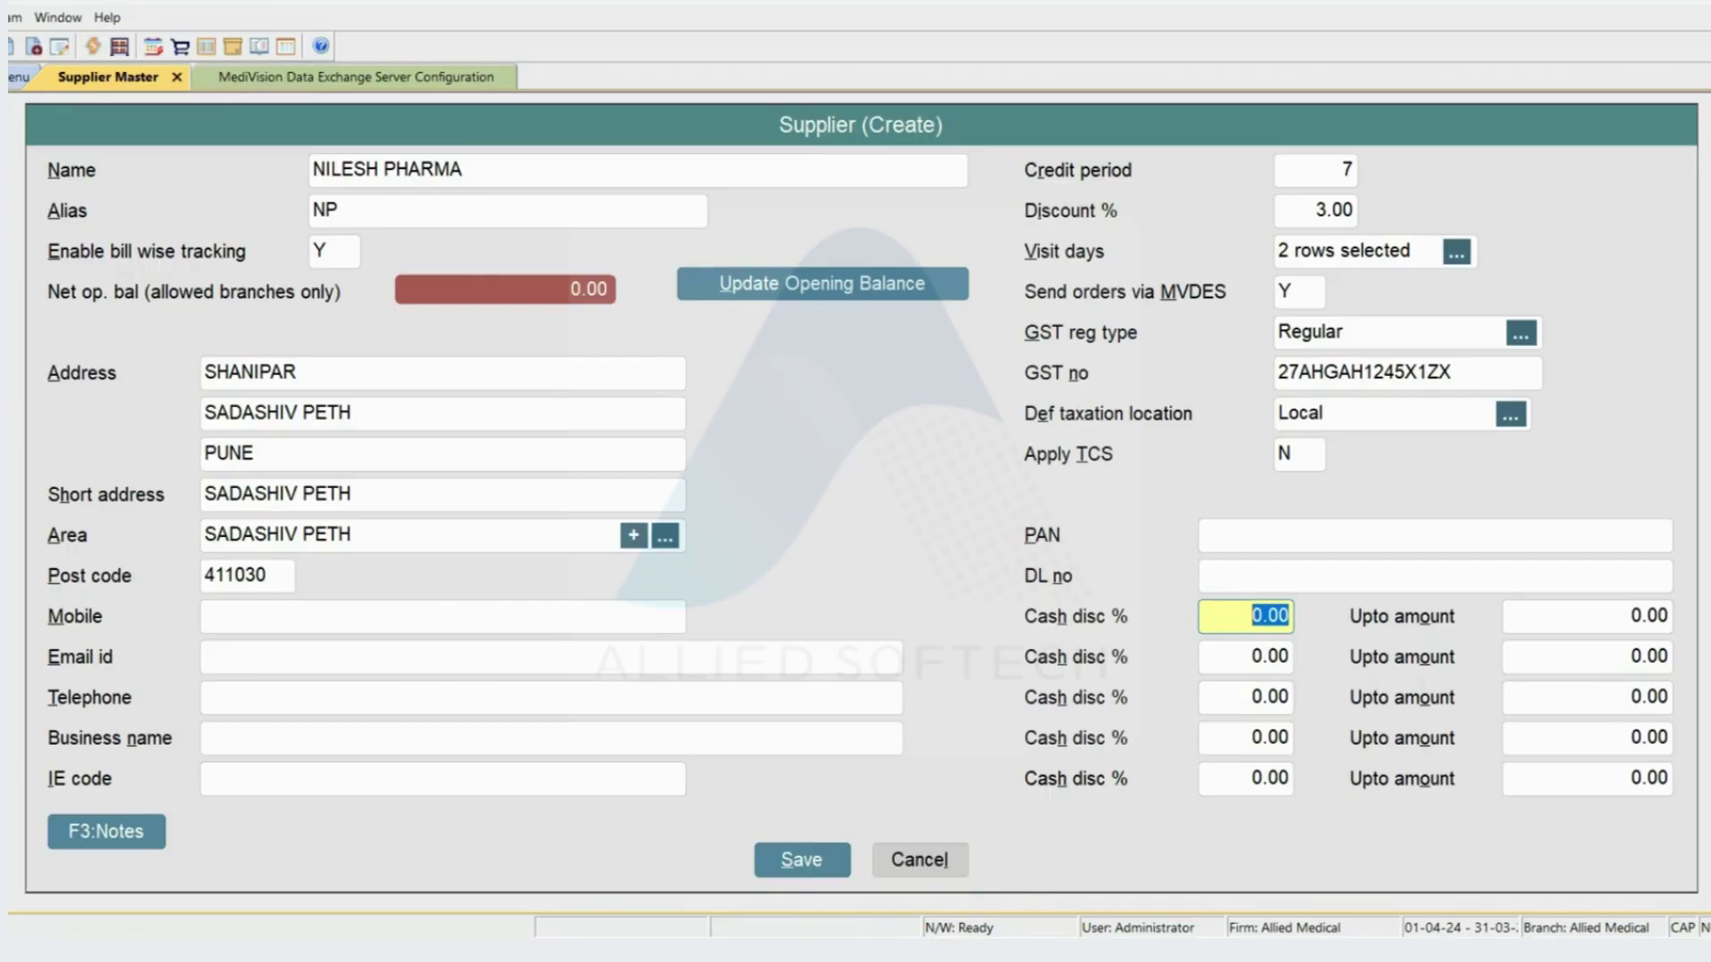
pyautogui.write('2')
pyautogui.press('Return')
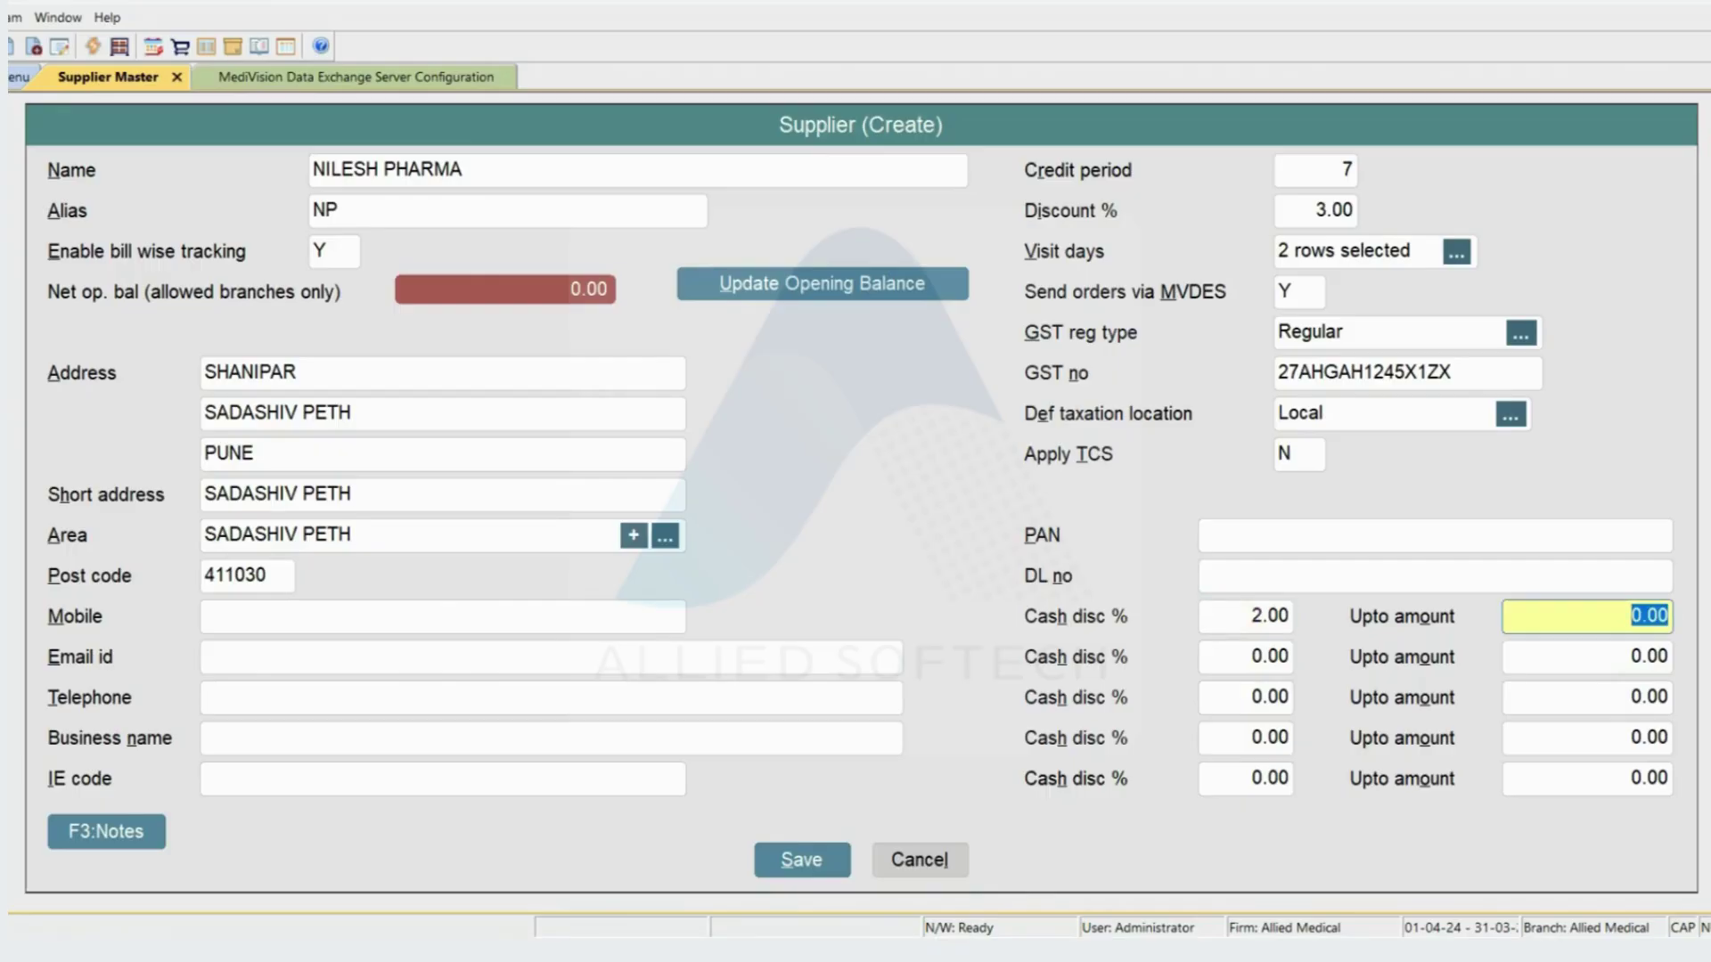
pyautogui.write('1000')
pyautogui.press('Return')
pyautogui.write('3')
pyautogui.press('Return')
pyautogui.write('2000')
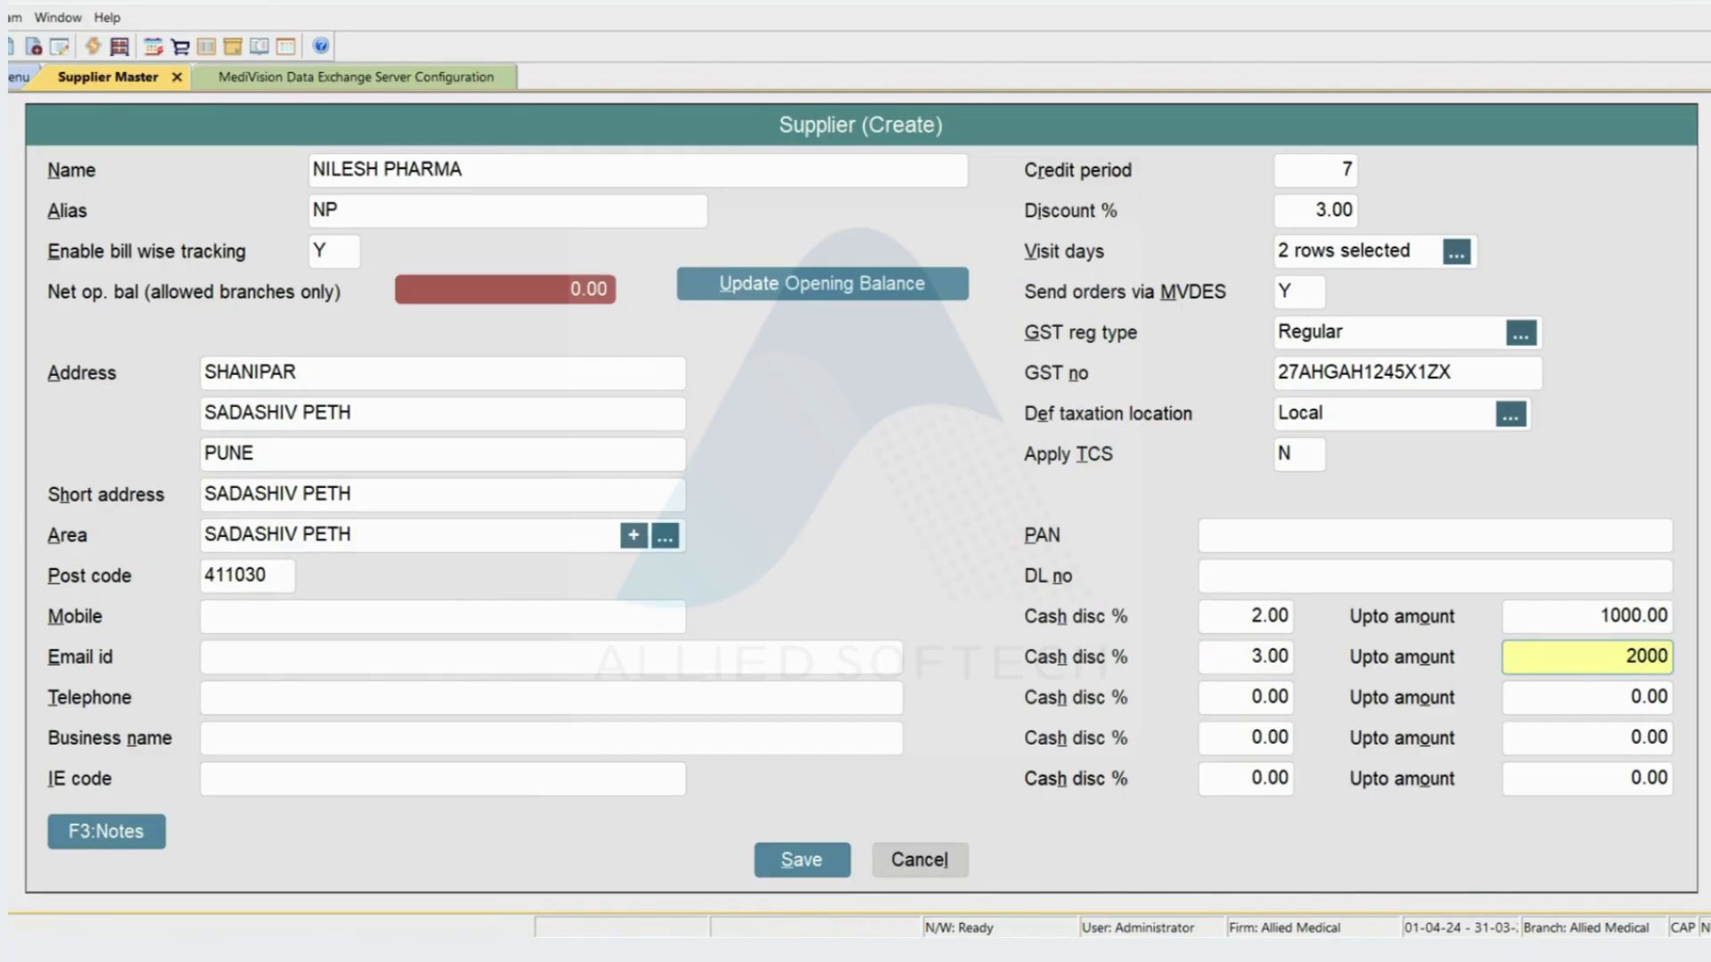
pyautogui.press('Return')
pyautogui.write('4')
pyautogui.press('Return')
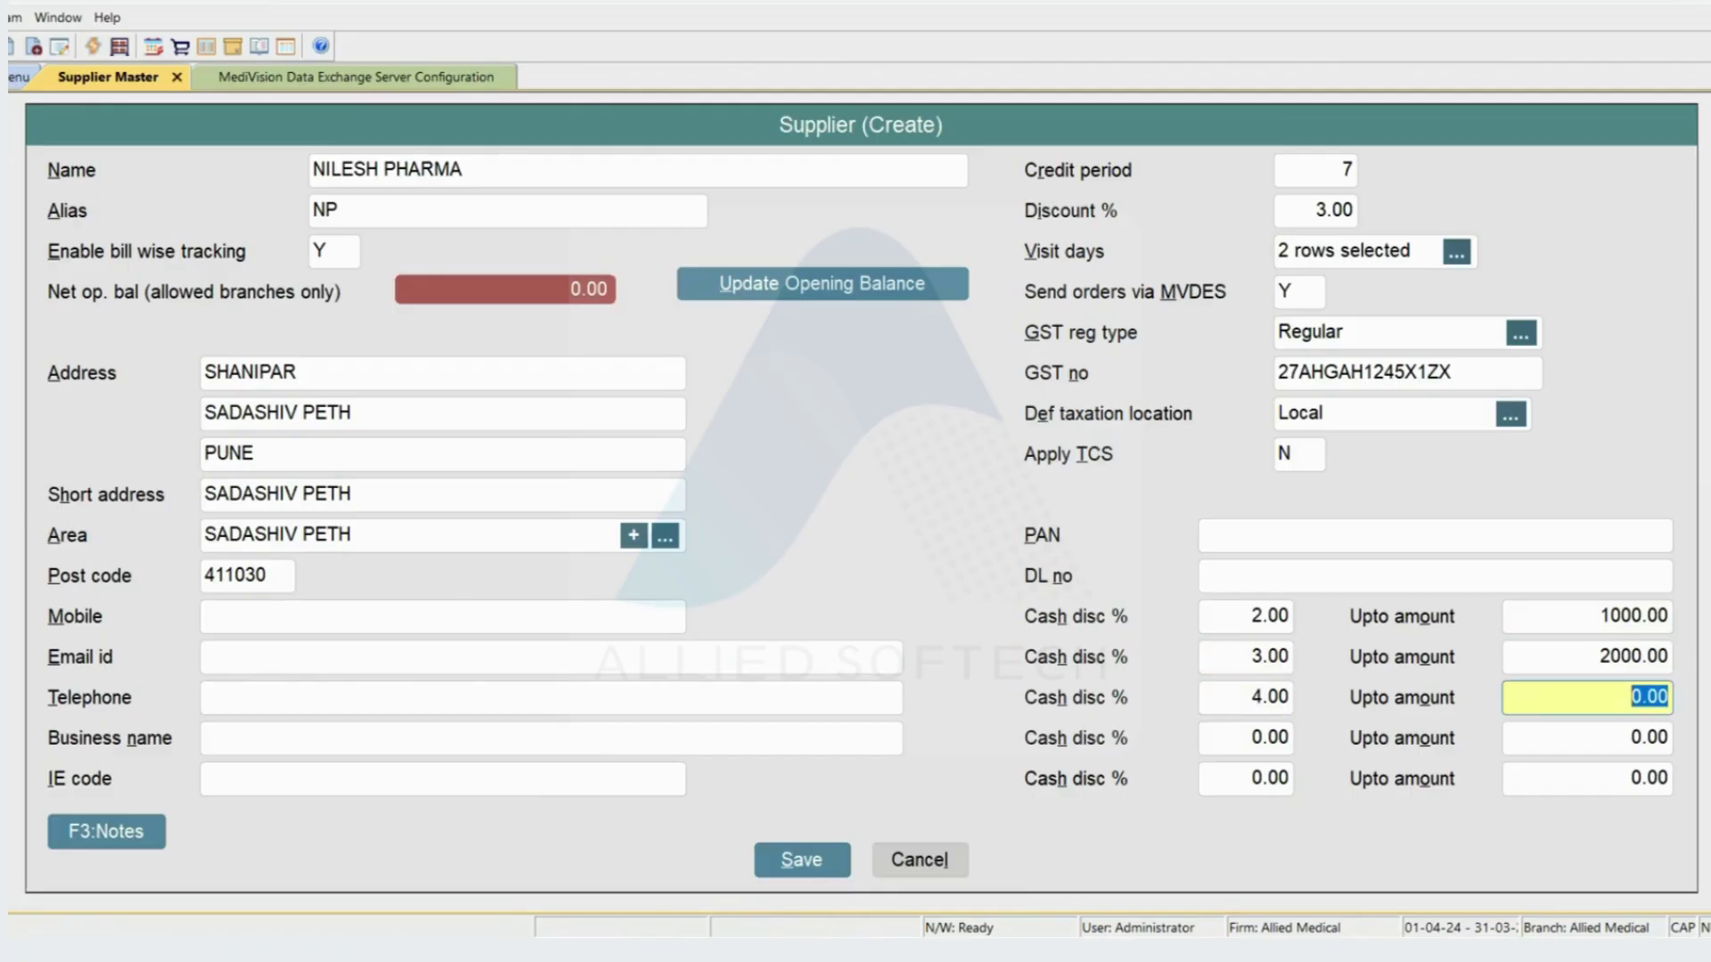
pyautogui.write('5000')
pyautogui.press('Return')
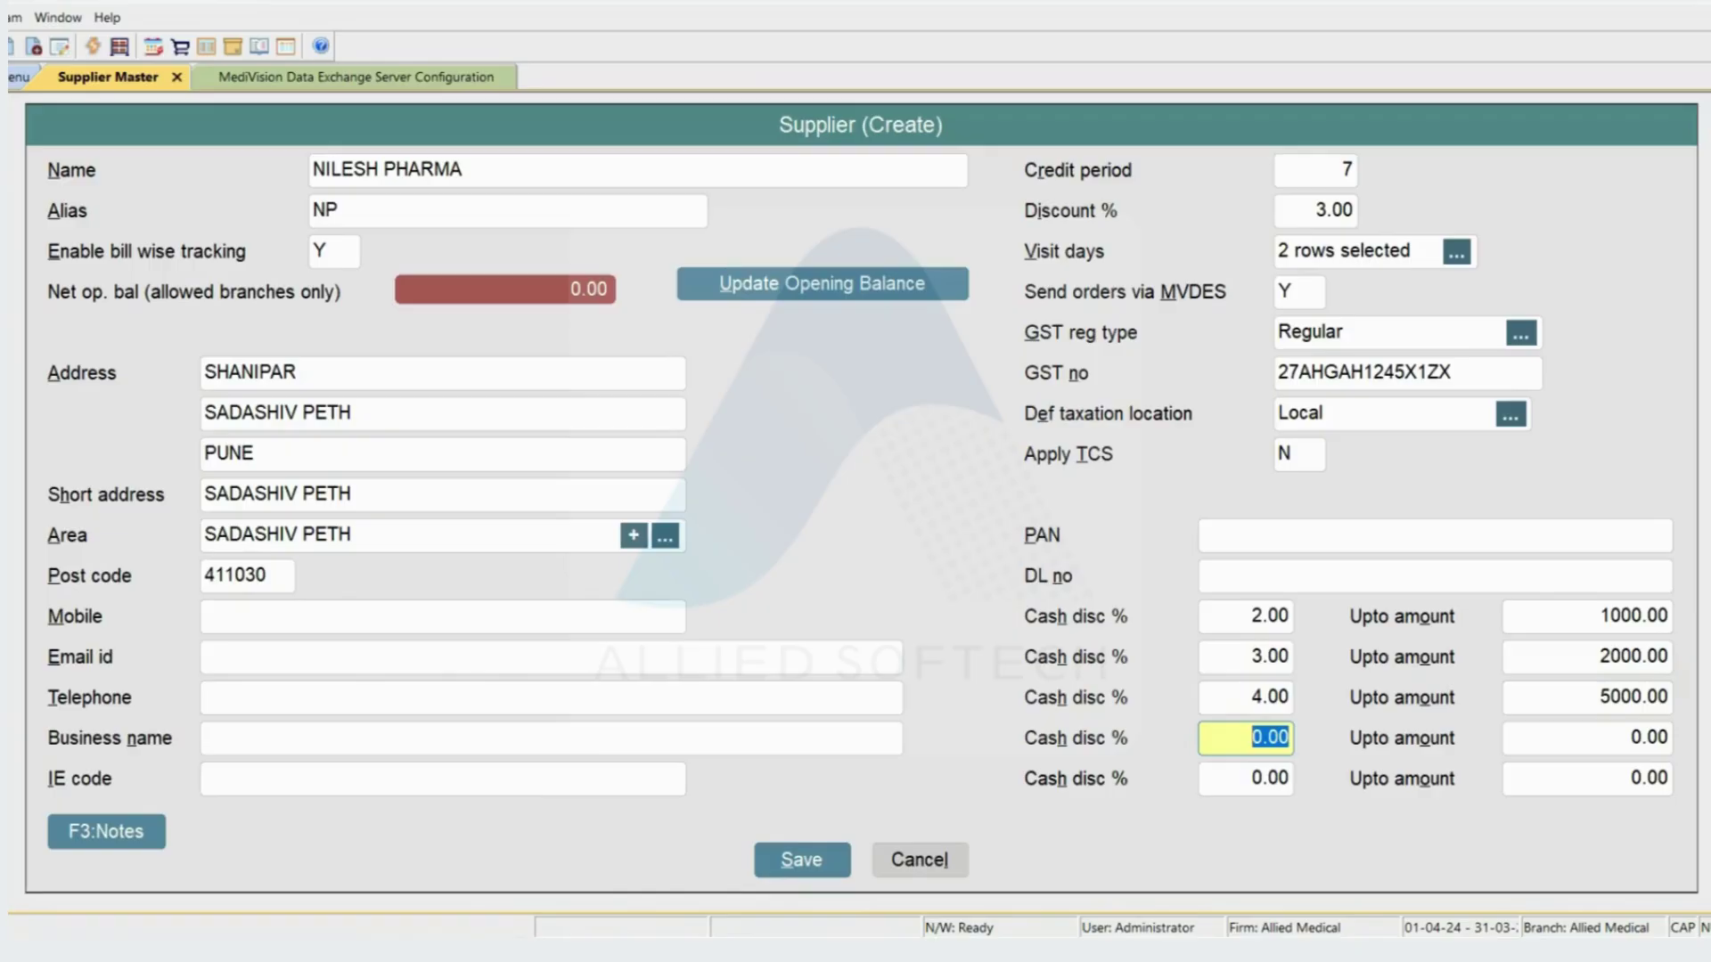
# - Save the NILESH PHARMA supplier and quit the Supplier Master
pyautogui.press('Return')
pyautogui.press('Return')
pyautogui.press('Return')
pyautogui.press('Return')
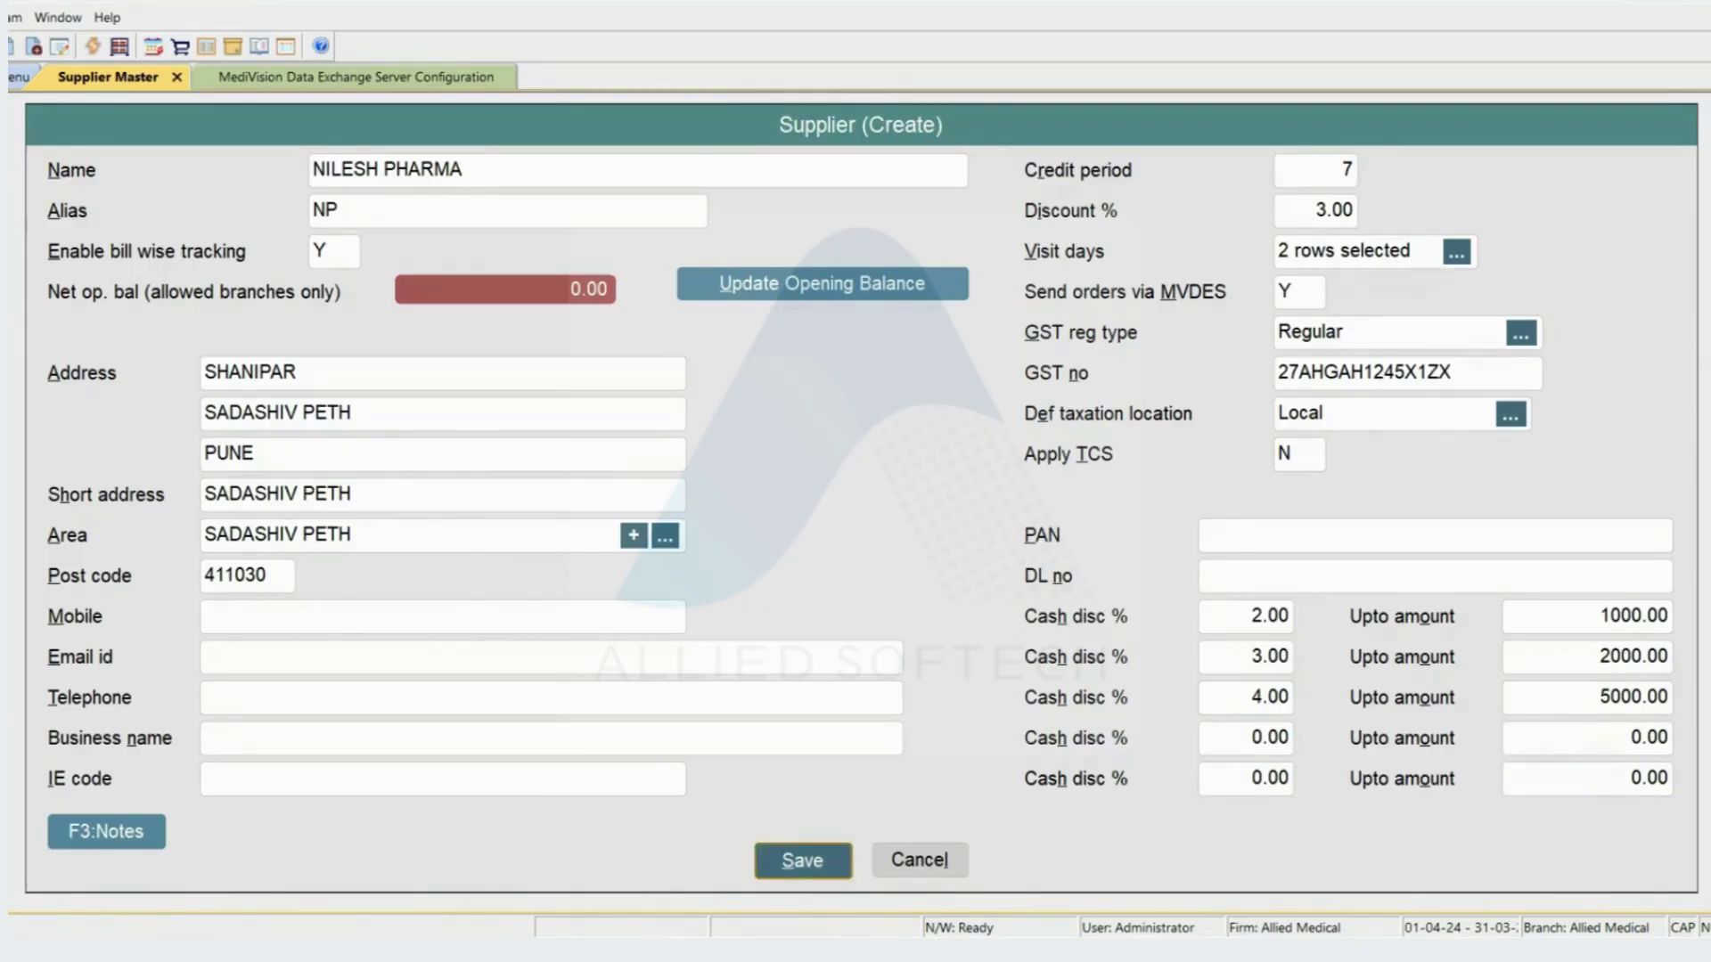
pyautogui.press('Return')
pyautogui.press('Return')
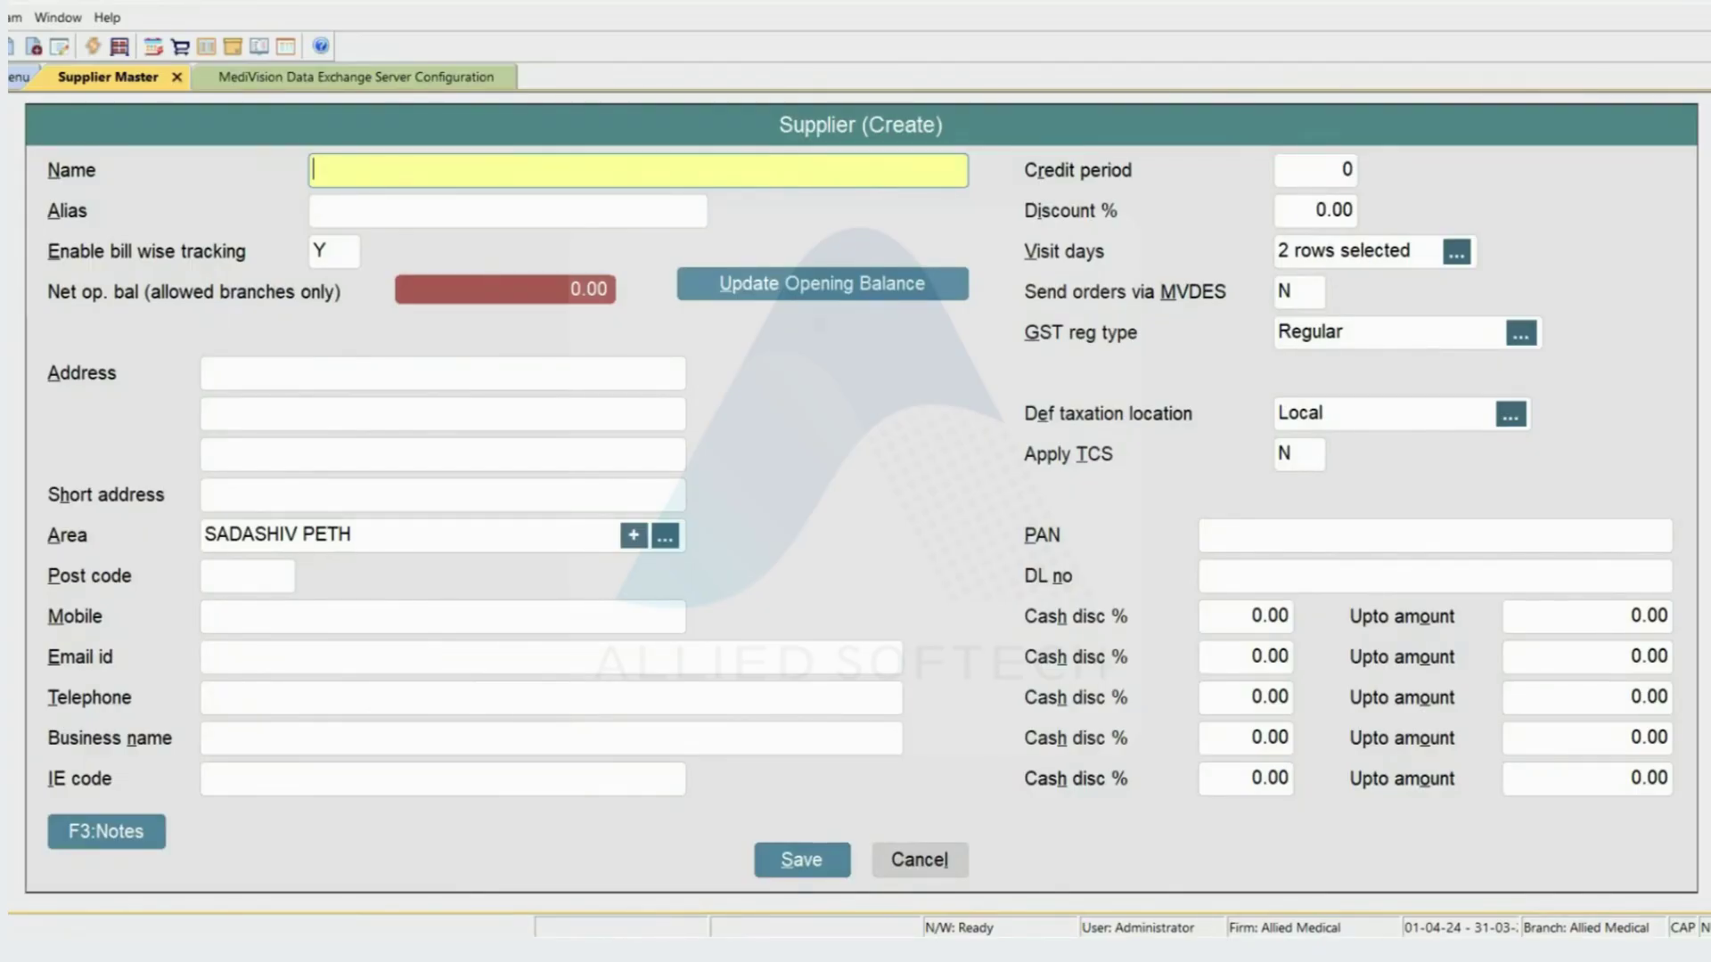
pyautogui.press('Escape')
pyautogui.press('Return')
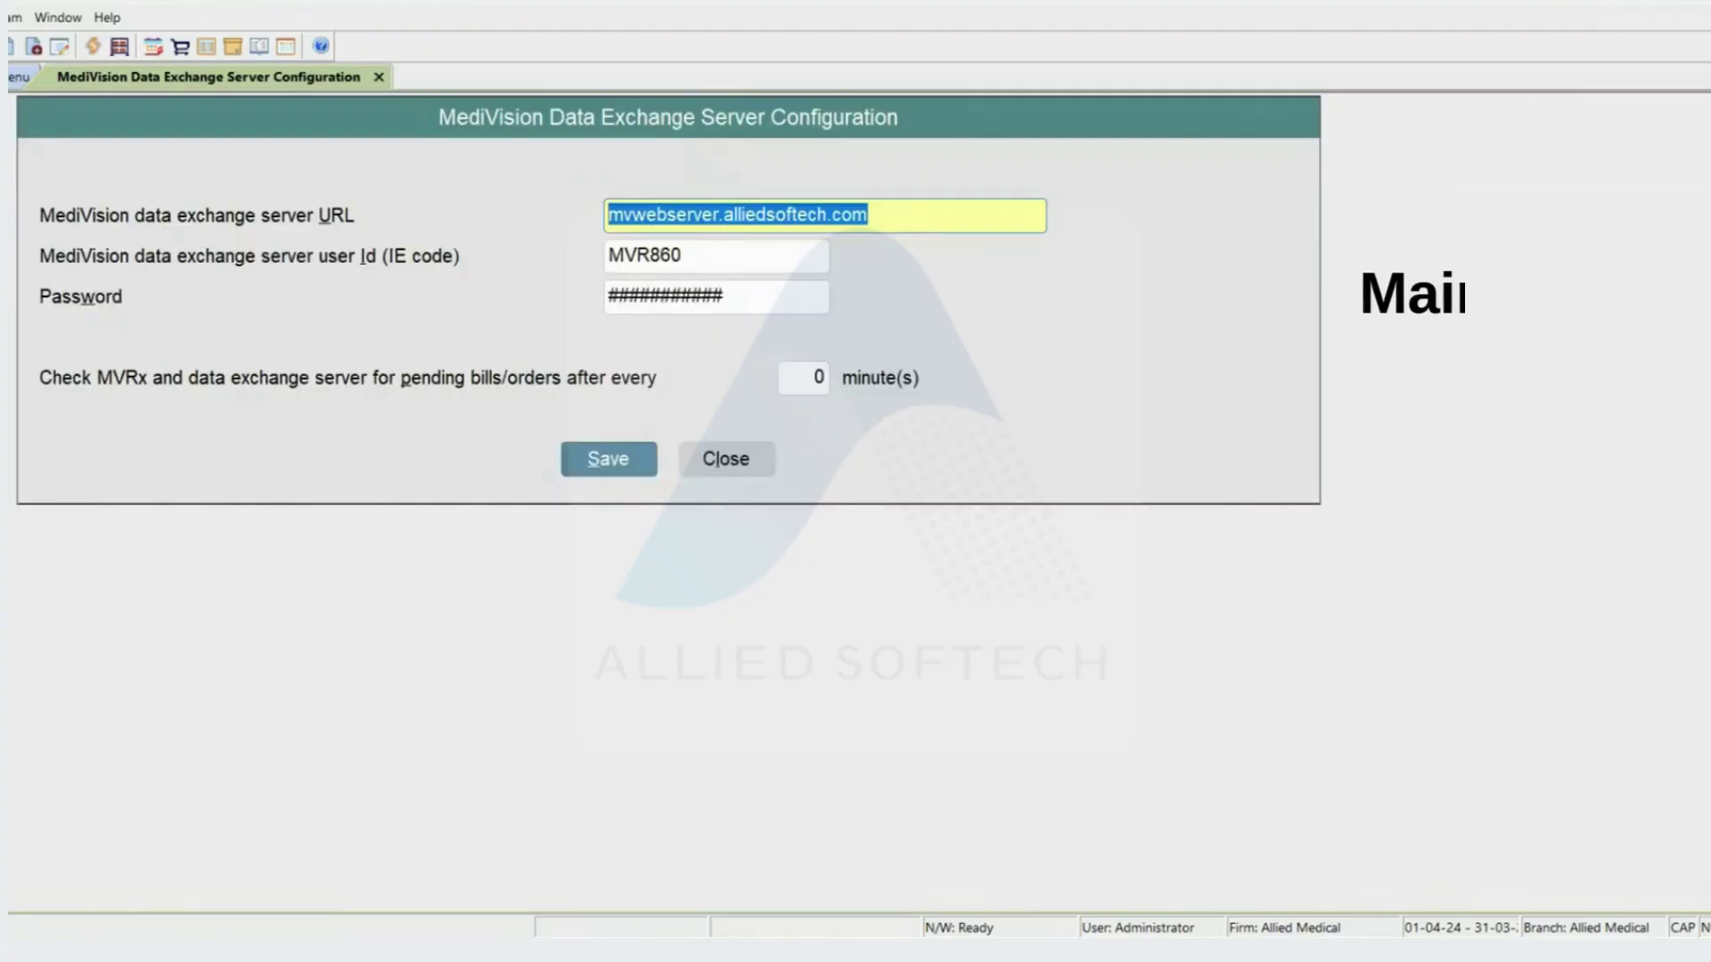
# - Open NILESH PHARMA's record through Masters > Supplier (Creditor) > Alter
pyautogui.press('Escape')
pyautogui.press('Escape')
pyautogui.press('Escape')
pyautogui.press('Up')
pyautogui.press('Up')
pyautogui.press('Up')
pyautogui.press('Up')
pyautogui.press('Up')
pyautogui.press('Up')
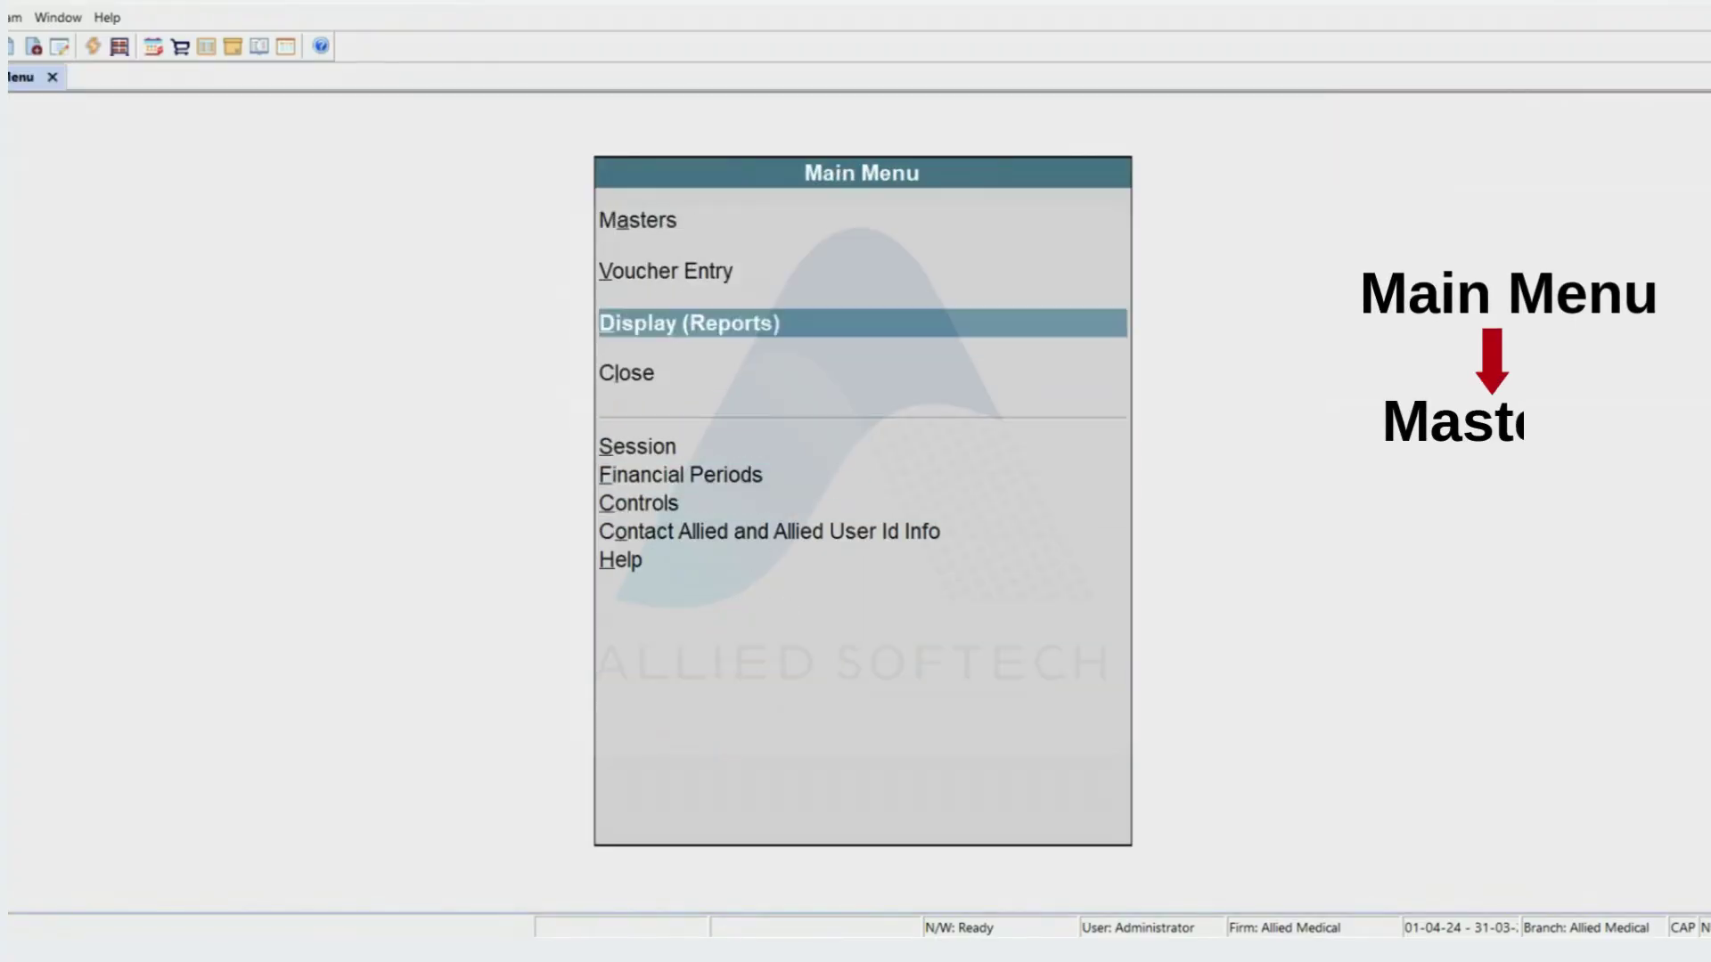
pyautogui.press('Return')
pyautogui.press('Down')
pyautogui.press('Down')
pyautogui.press('Down')
pyautogui.press('Down')
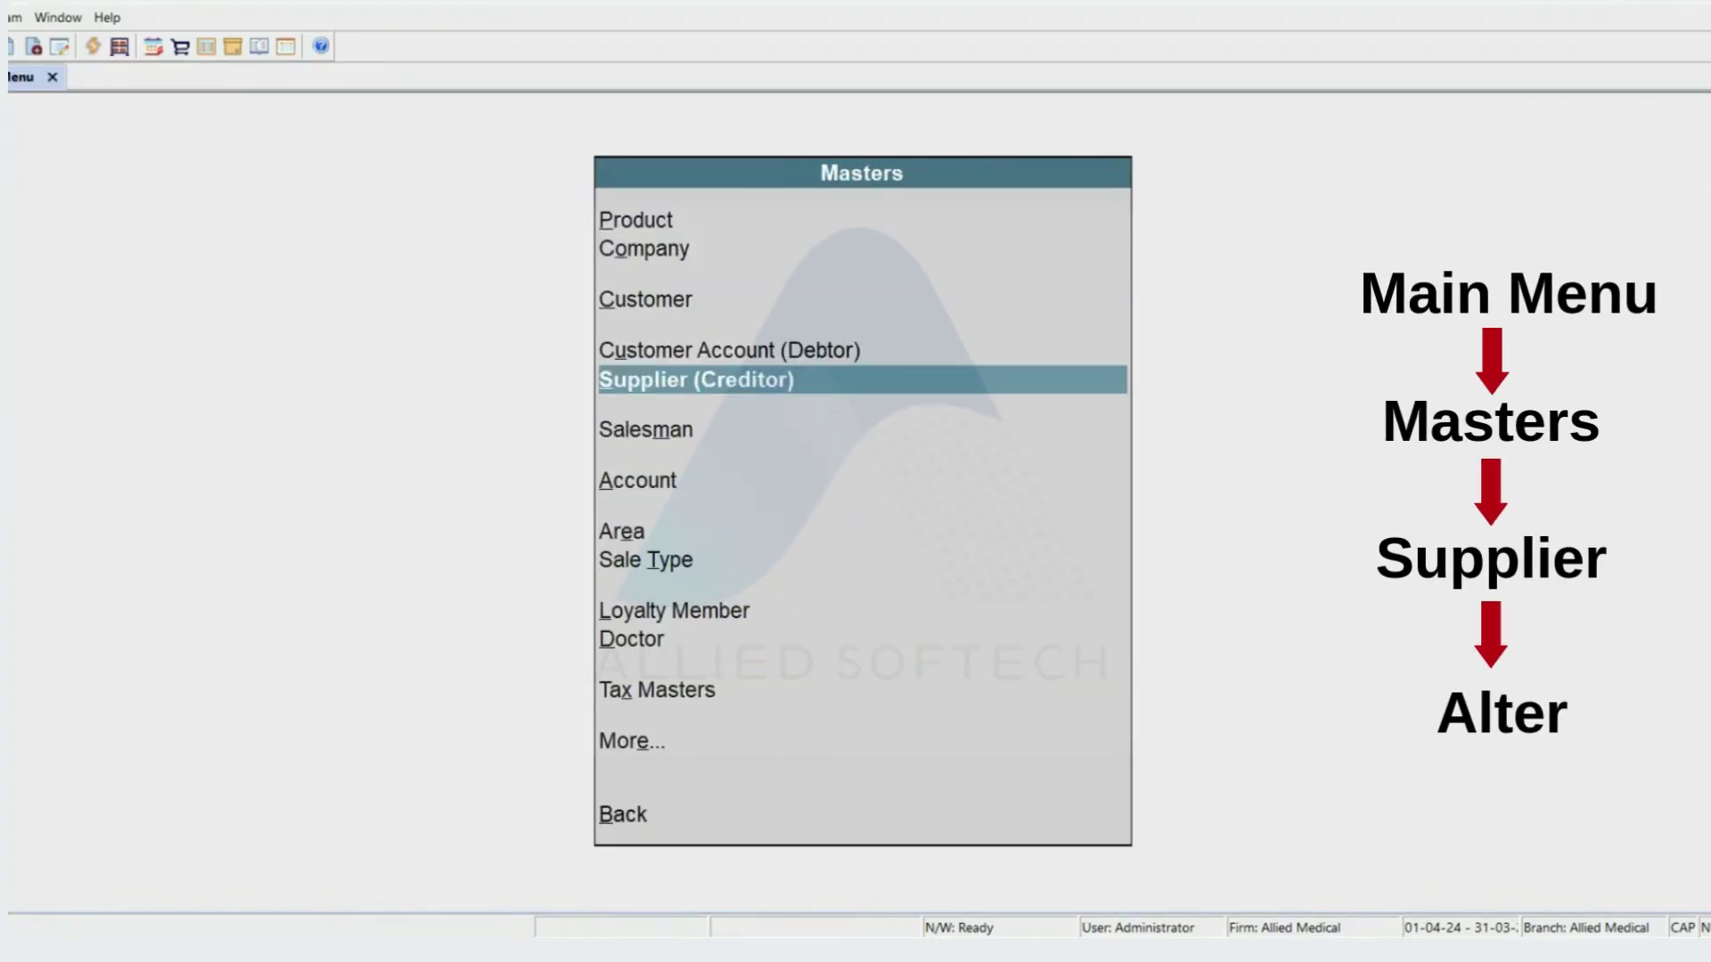
pyautogui.press('Return')
pyautogui.press('Down')
pyautogui.press('Return')
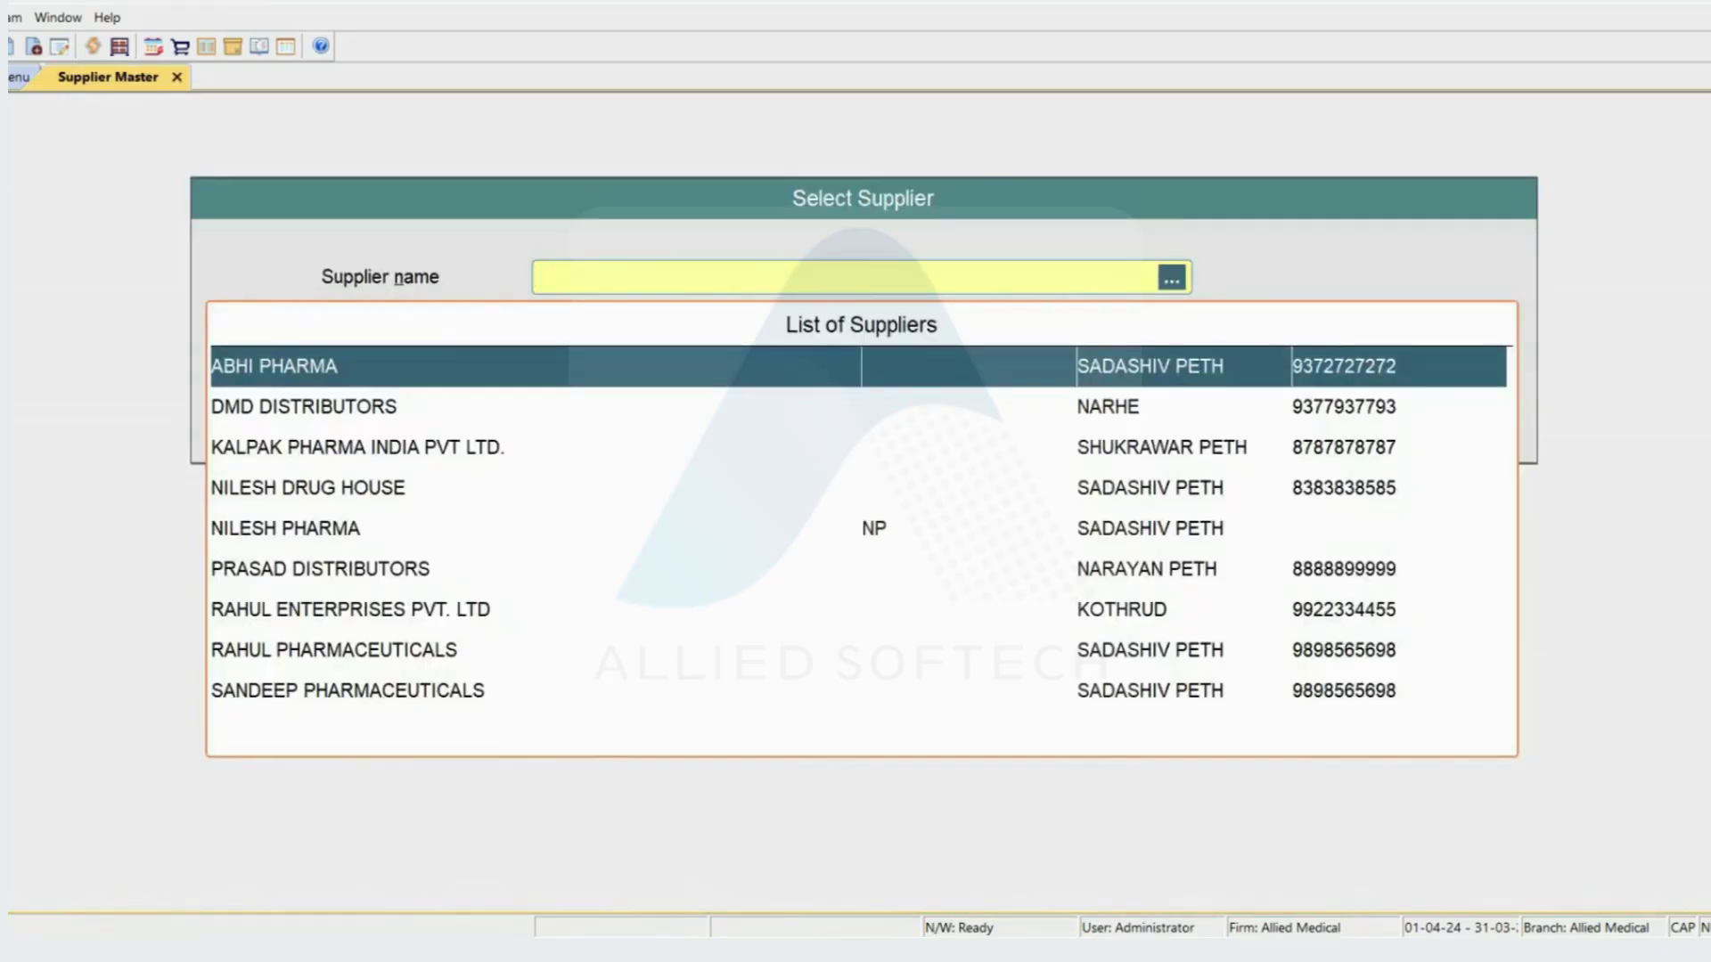
pyautogui.write('NILE')
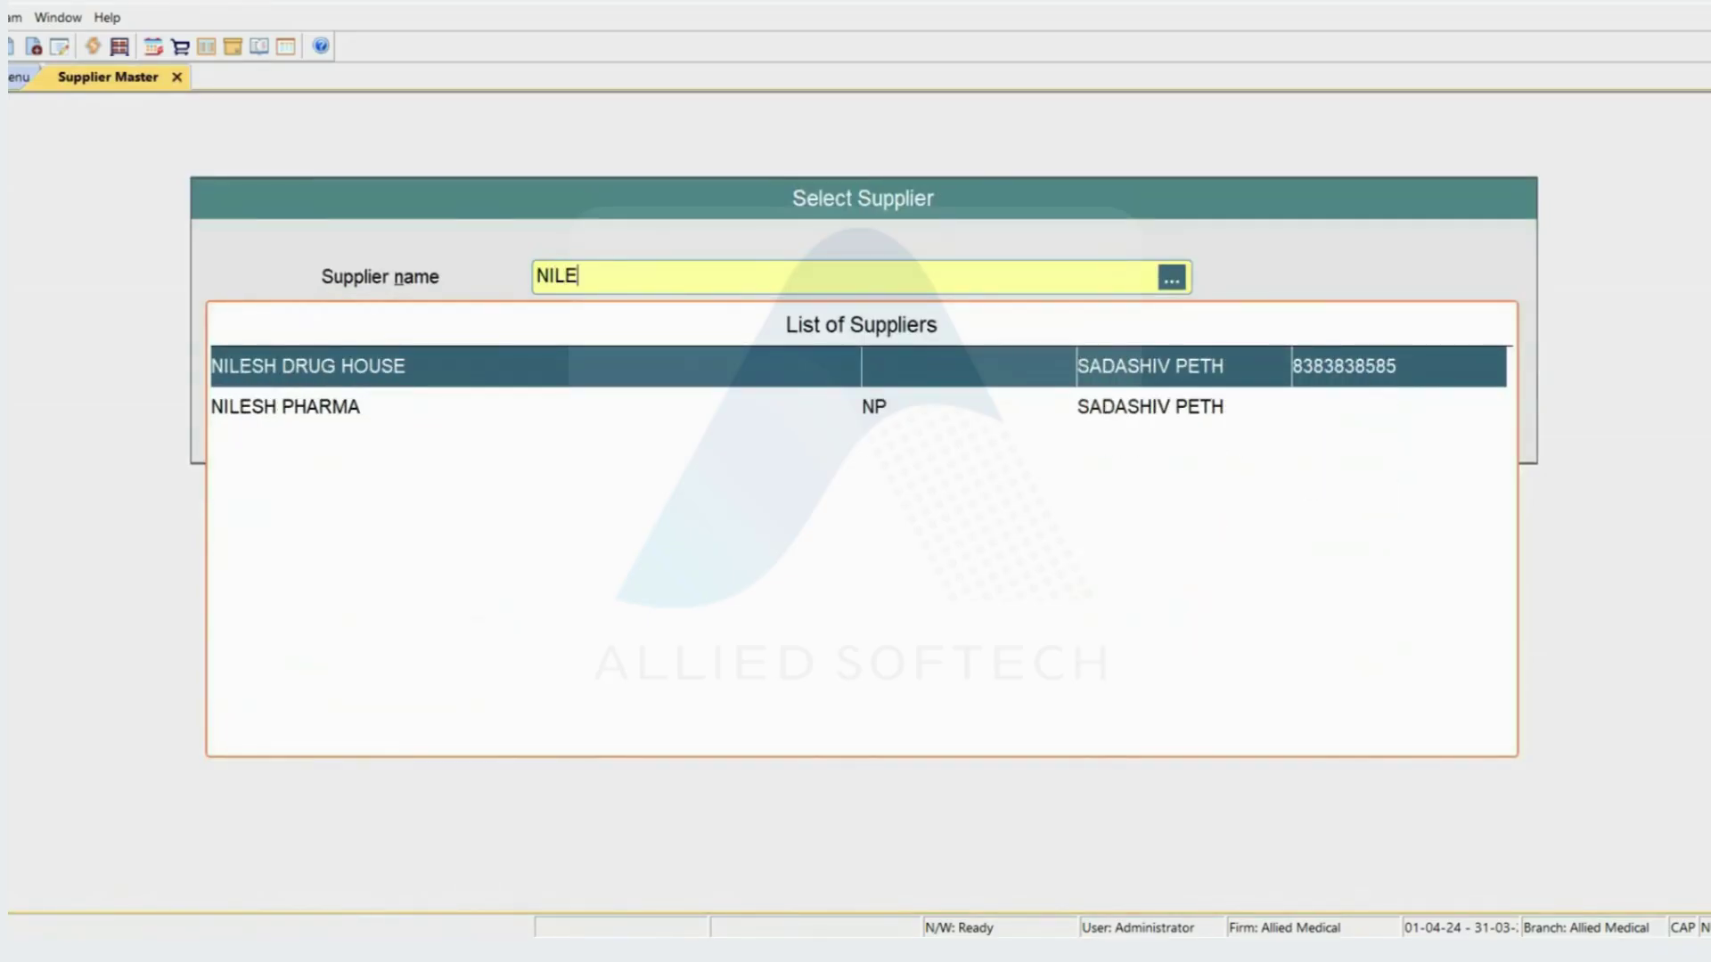
pyautogui.press('Down')
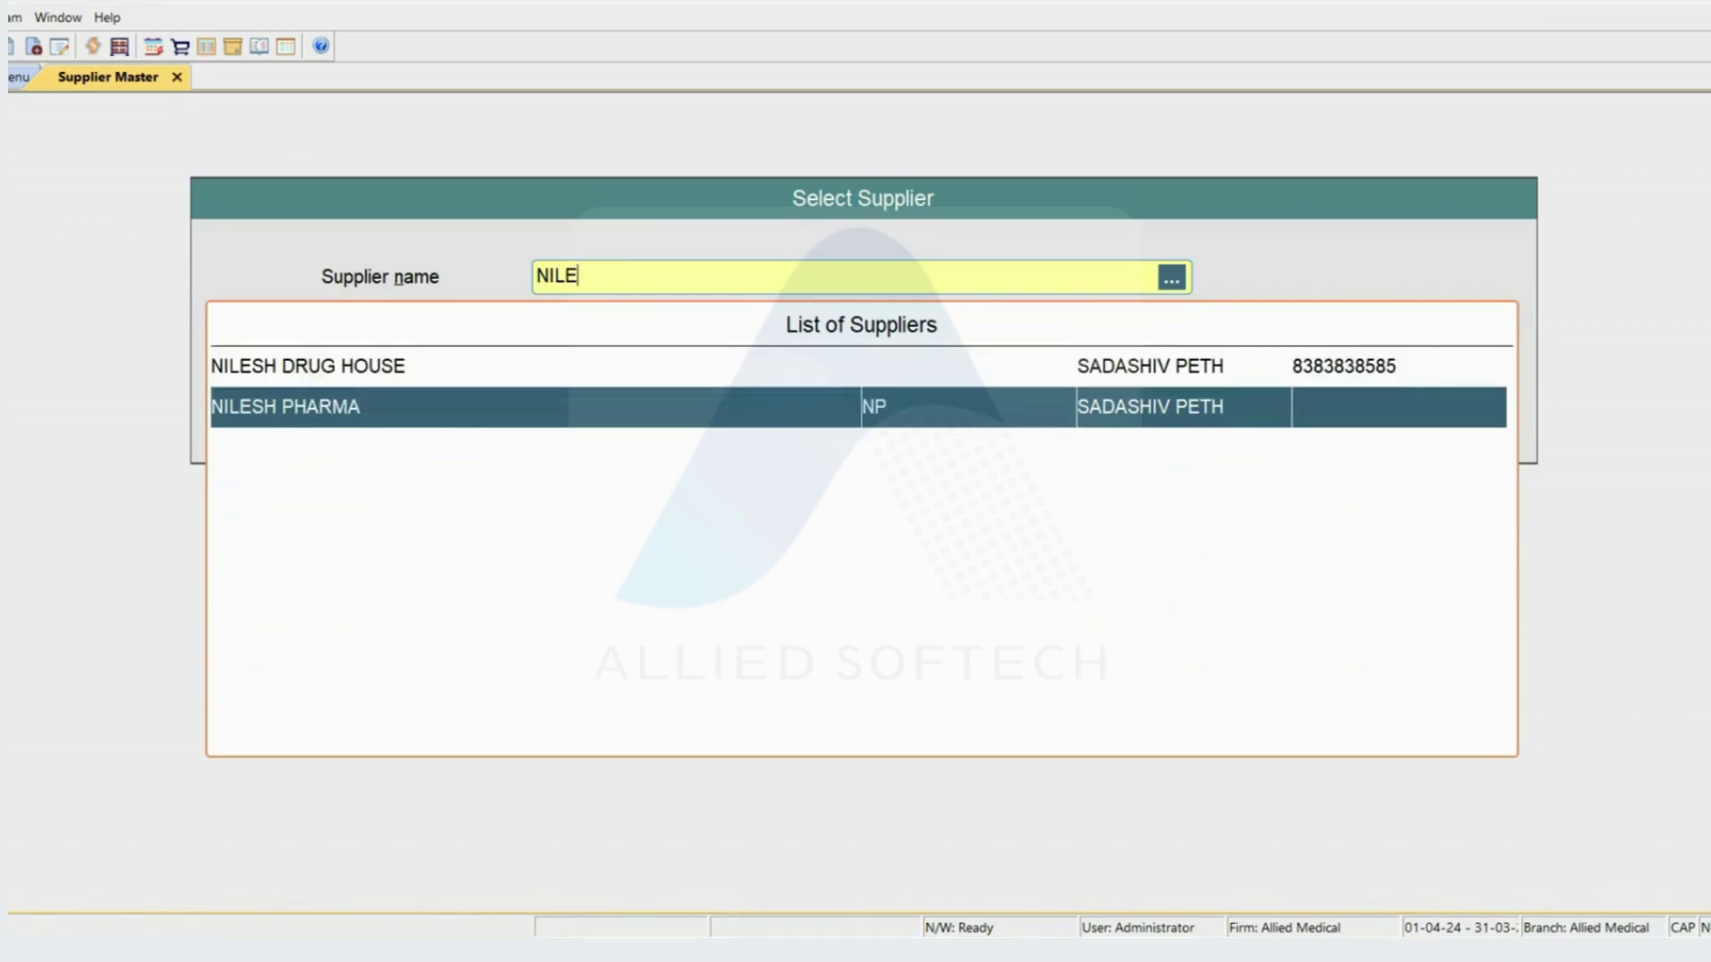
pyautogui.press('Return')
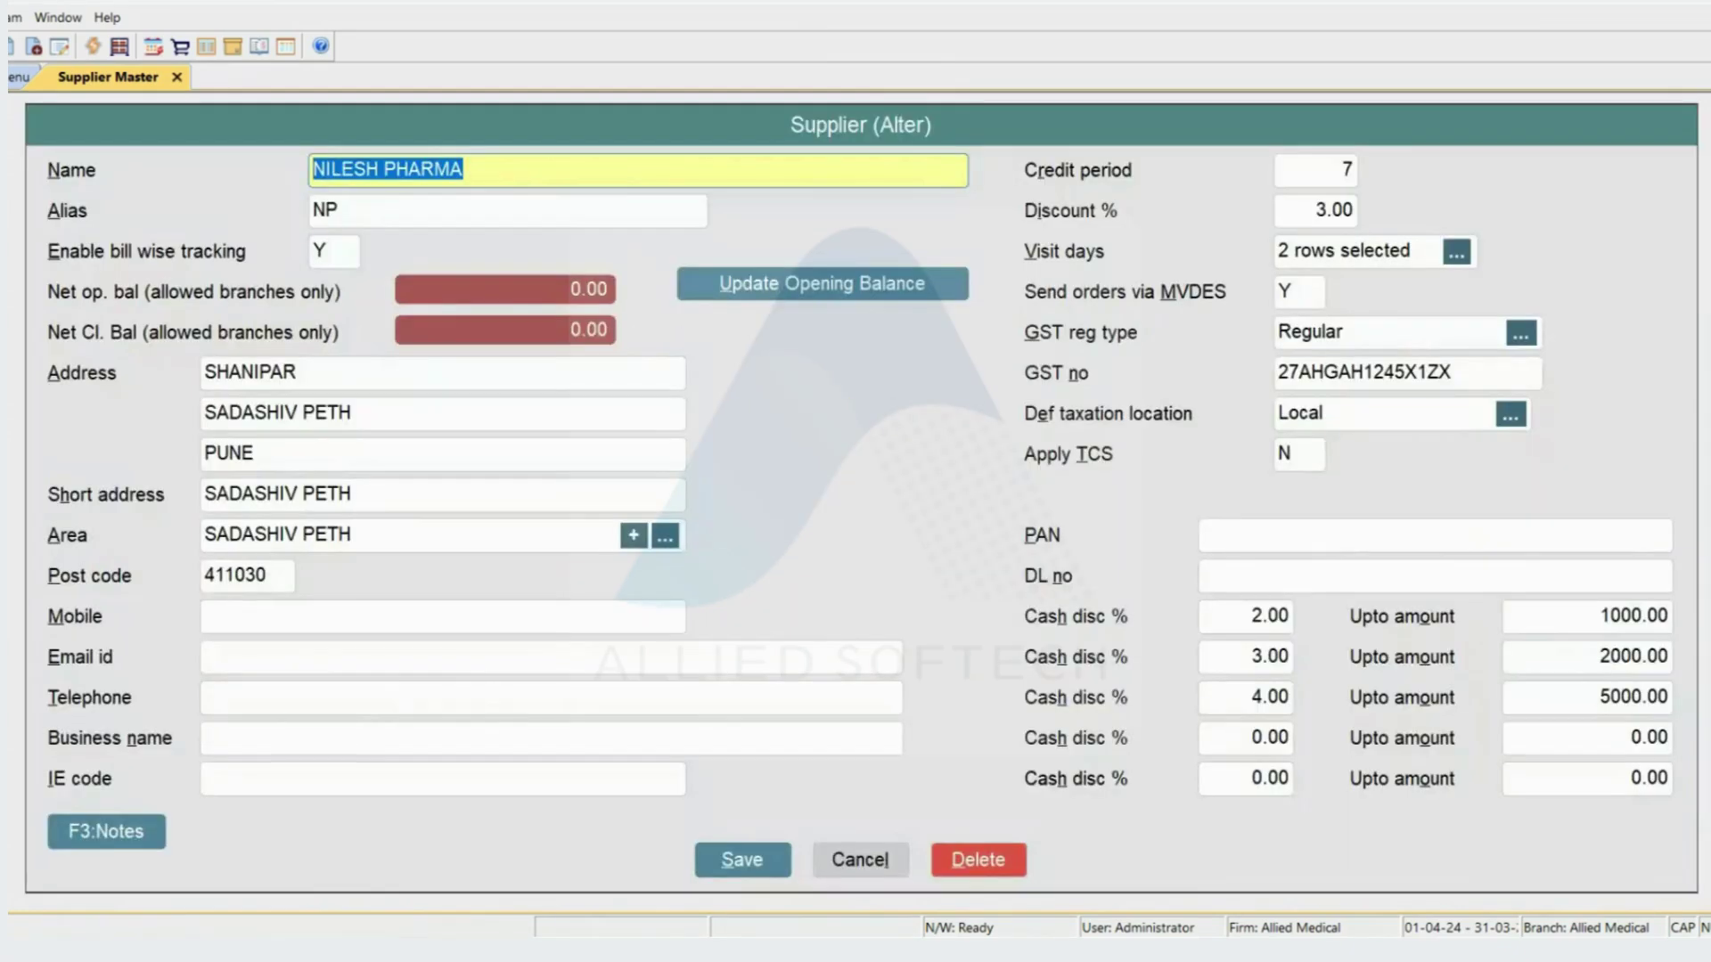
# - Enter the supplier's mobile number in the Mobile field and save the altered record
pyautogui.press('Return')
pyautogui.press('Return')
pyautogui.press('Return')
pyautogui.press('Return')
pyautogui.press('Return')
pyautogui.press('Return')
pyautogui.press('Return')
pyautogui.press('Return')
pyautogui.press('Return')
pyautogui.press('Return')
pyautogui.hotkey('shift', 'Tab')
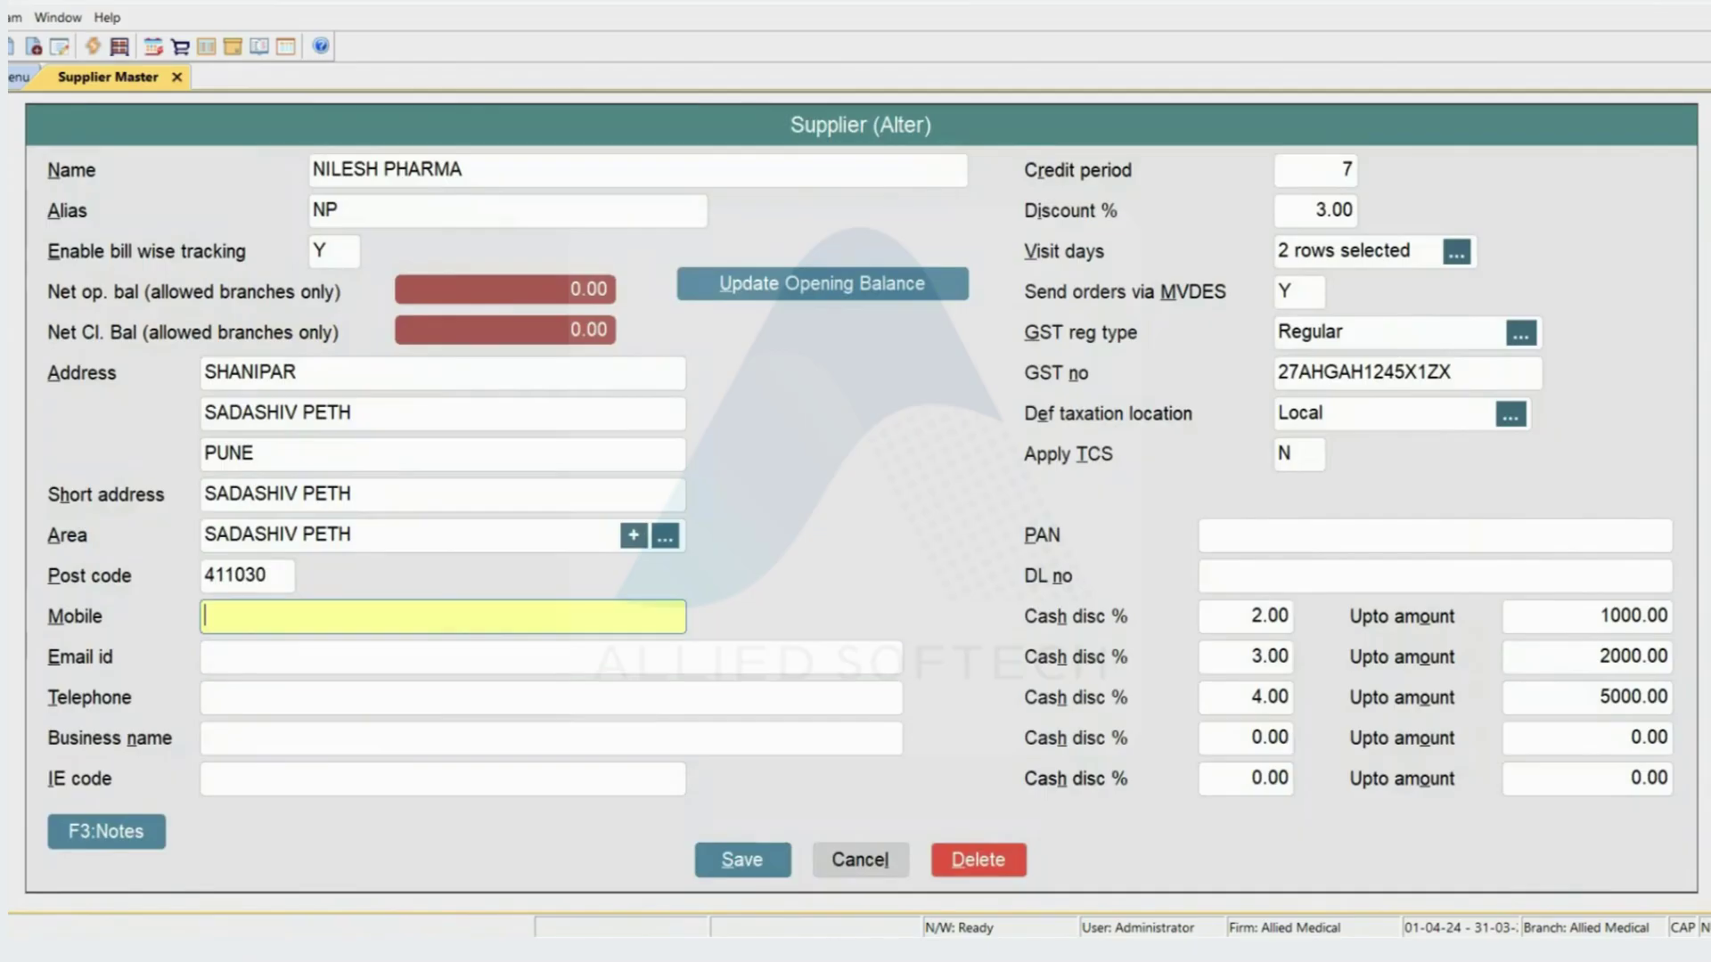
pyautogui.press('Return')
pyautogui.press('Return')
pyautogui.press('Return')
pyautogui.press('Return')
pyautogui.press('Return')
pyautogui.press('Return')
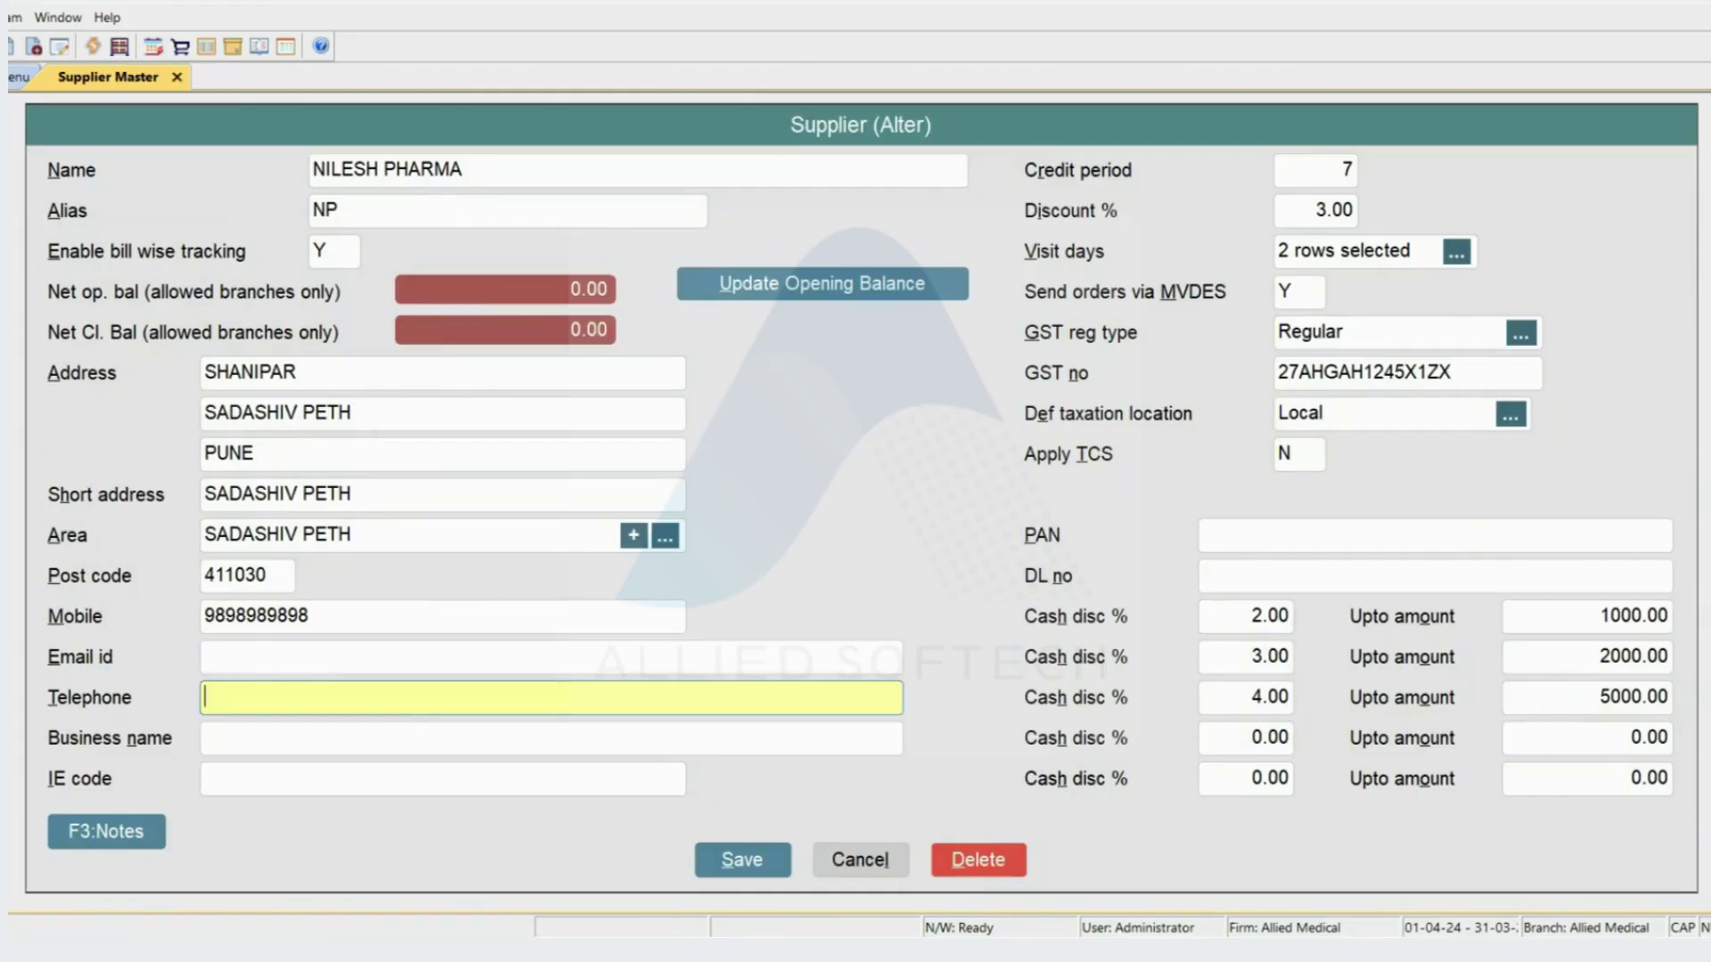
pyautogui.hotkey('ctrl', 'a')
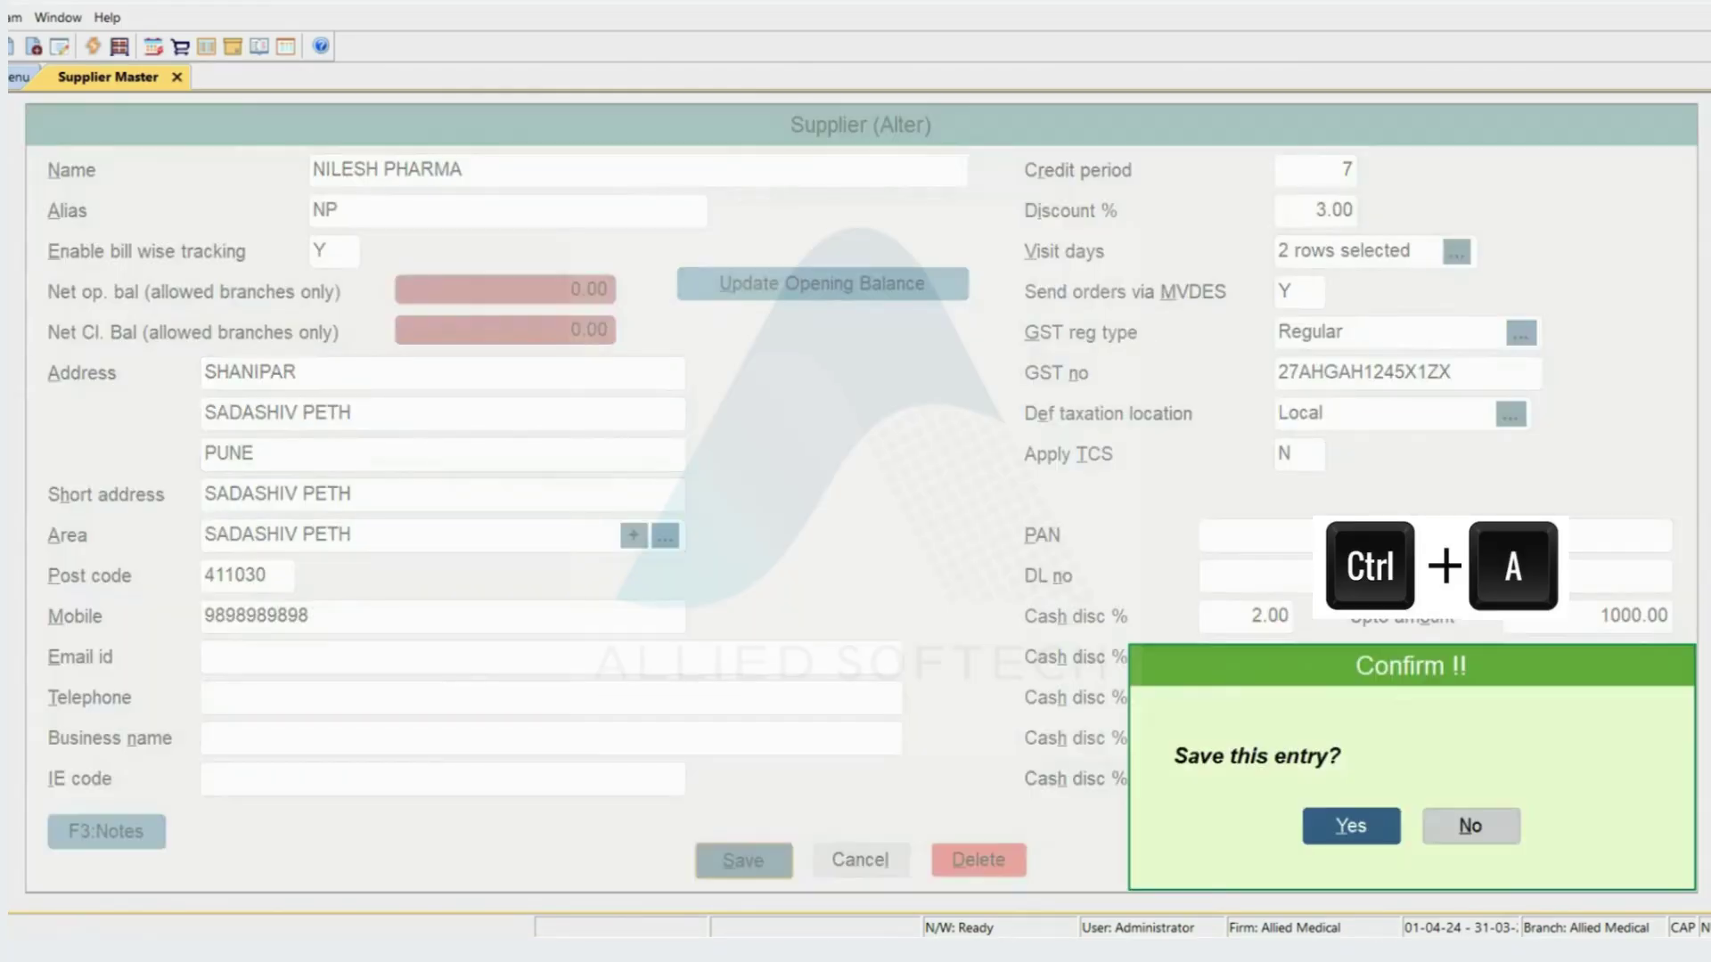
pyautogui.press('Return')
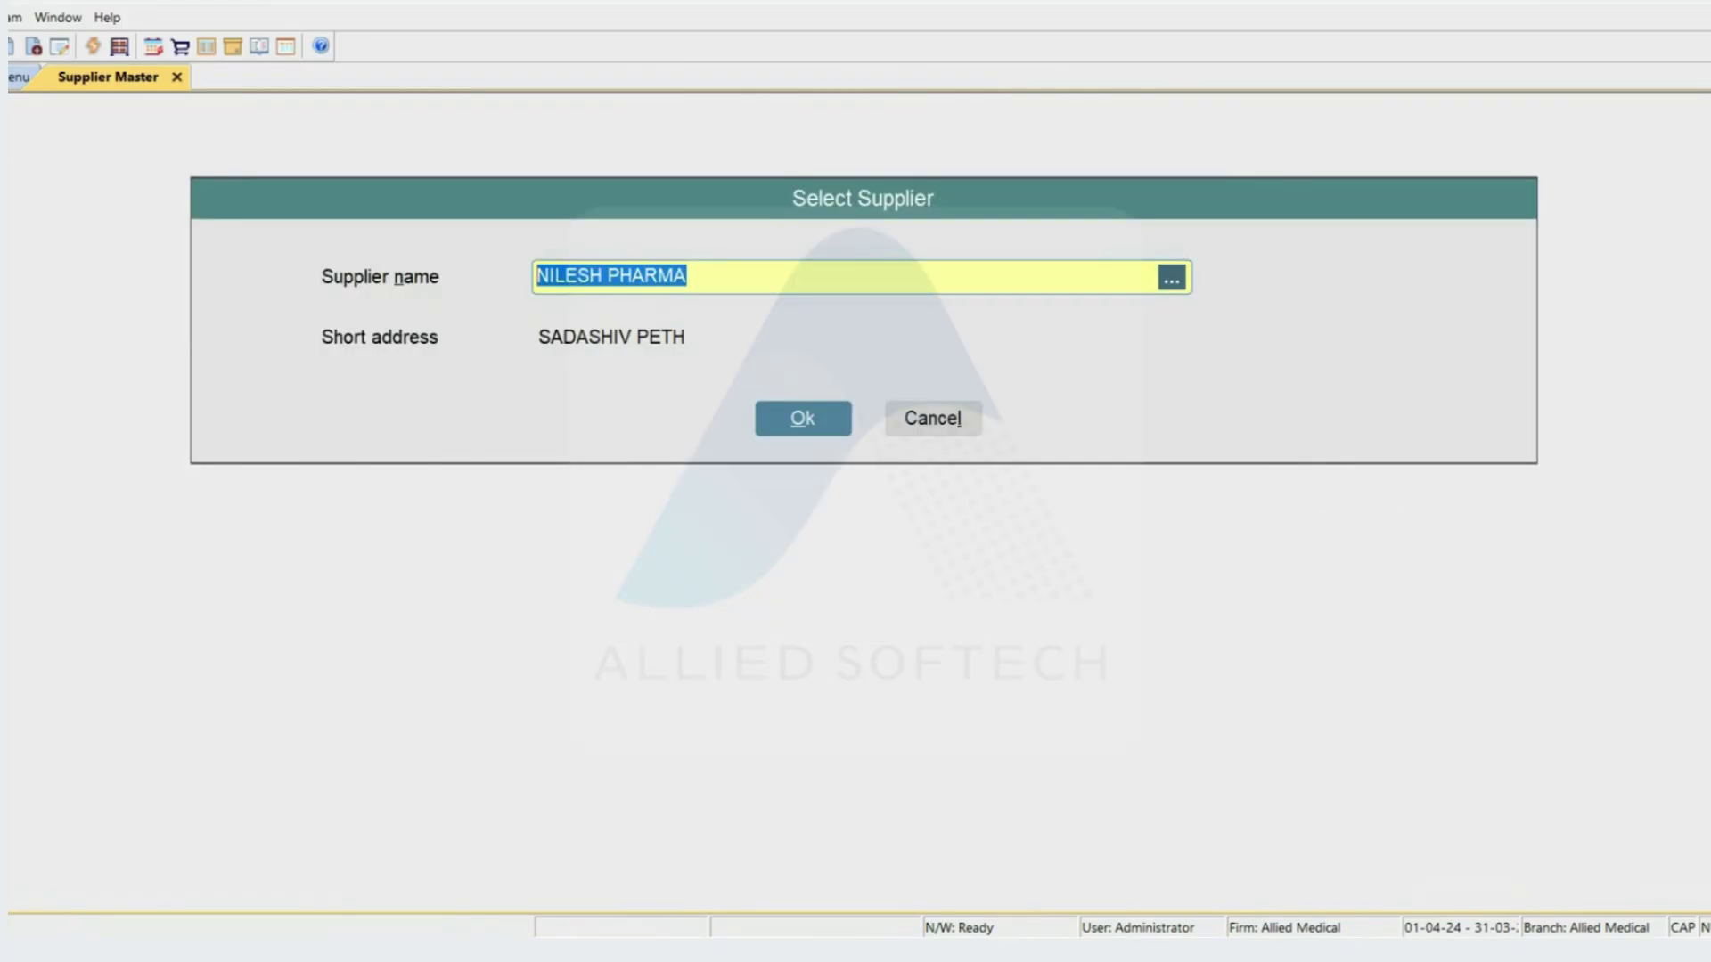
pyautogui.press('Escape')
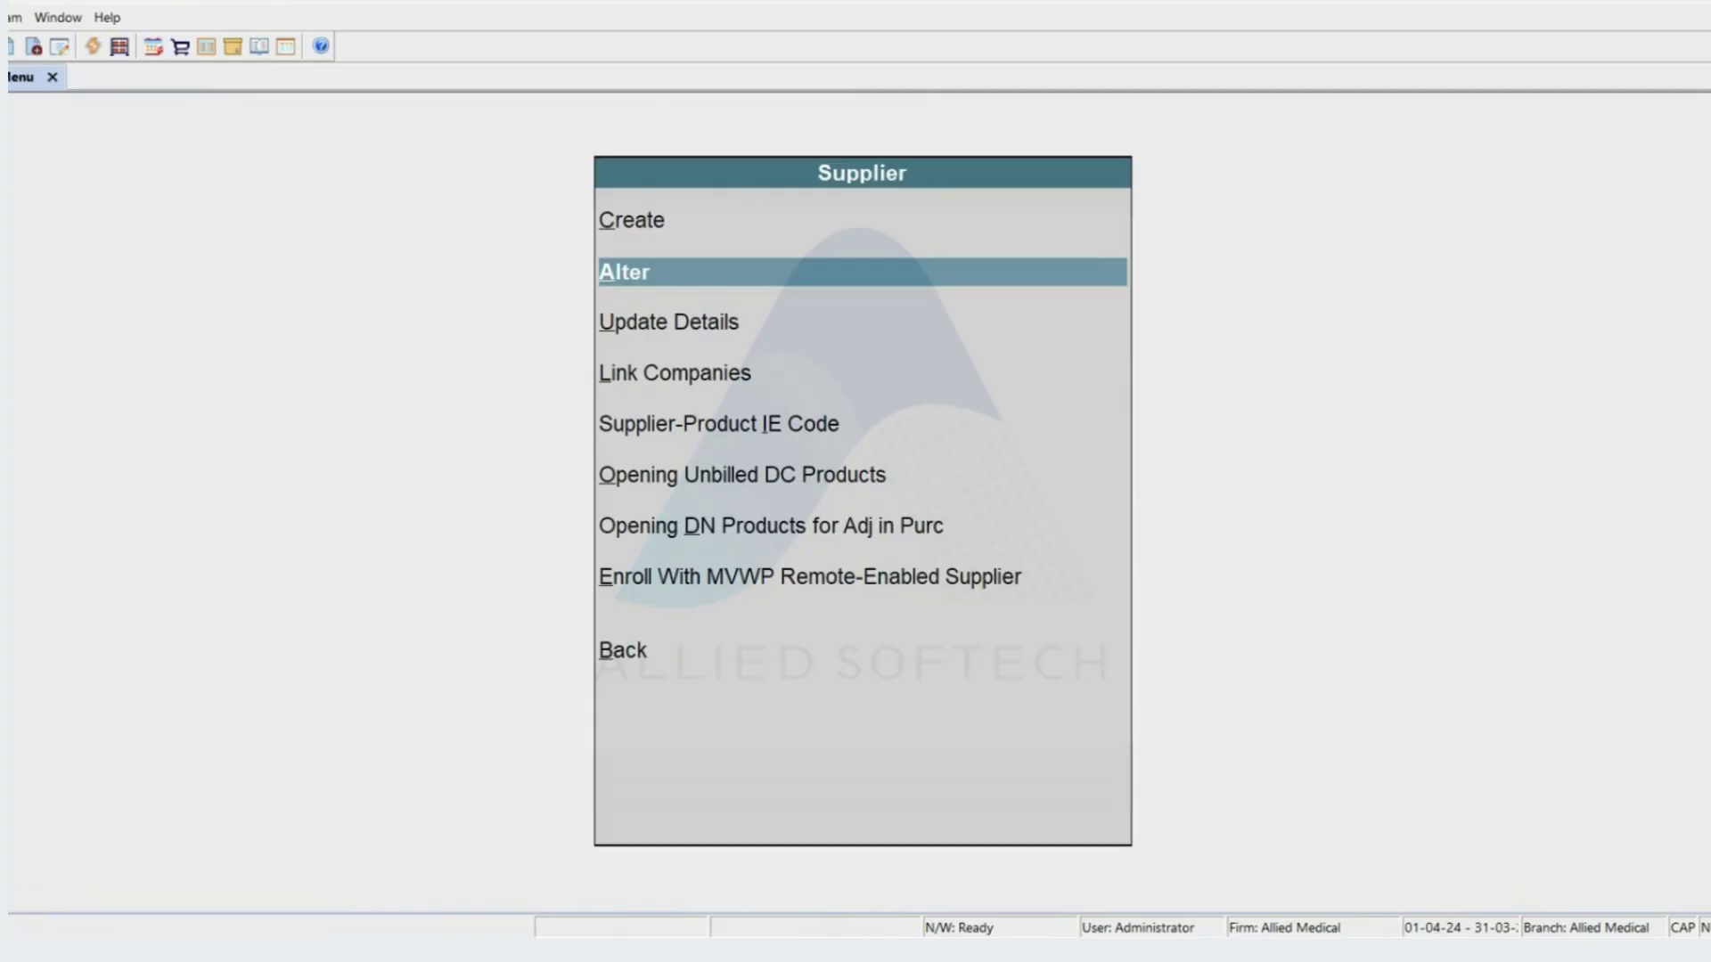
# - Delete the NILESH PHARMA supplier with Alt+D, confirming Yes
pyautogui.press('Return')
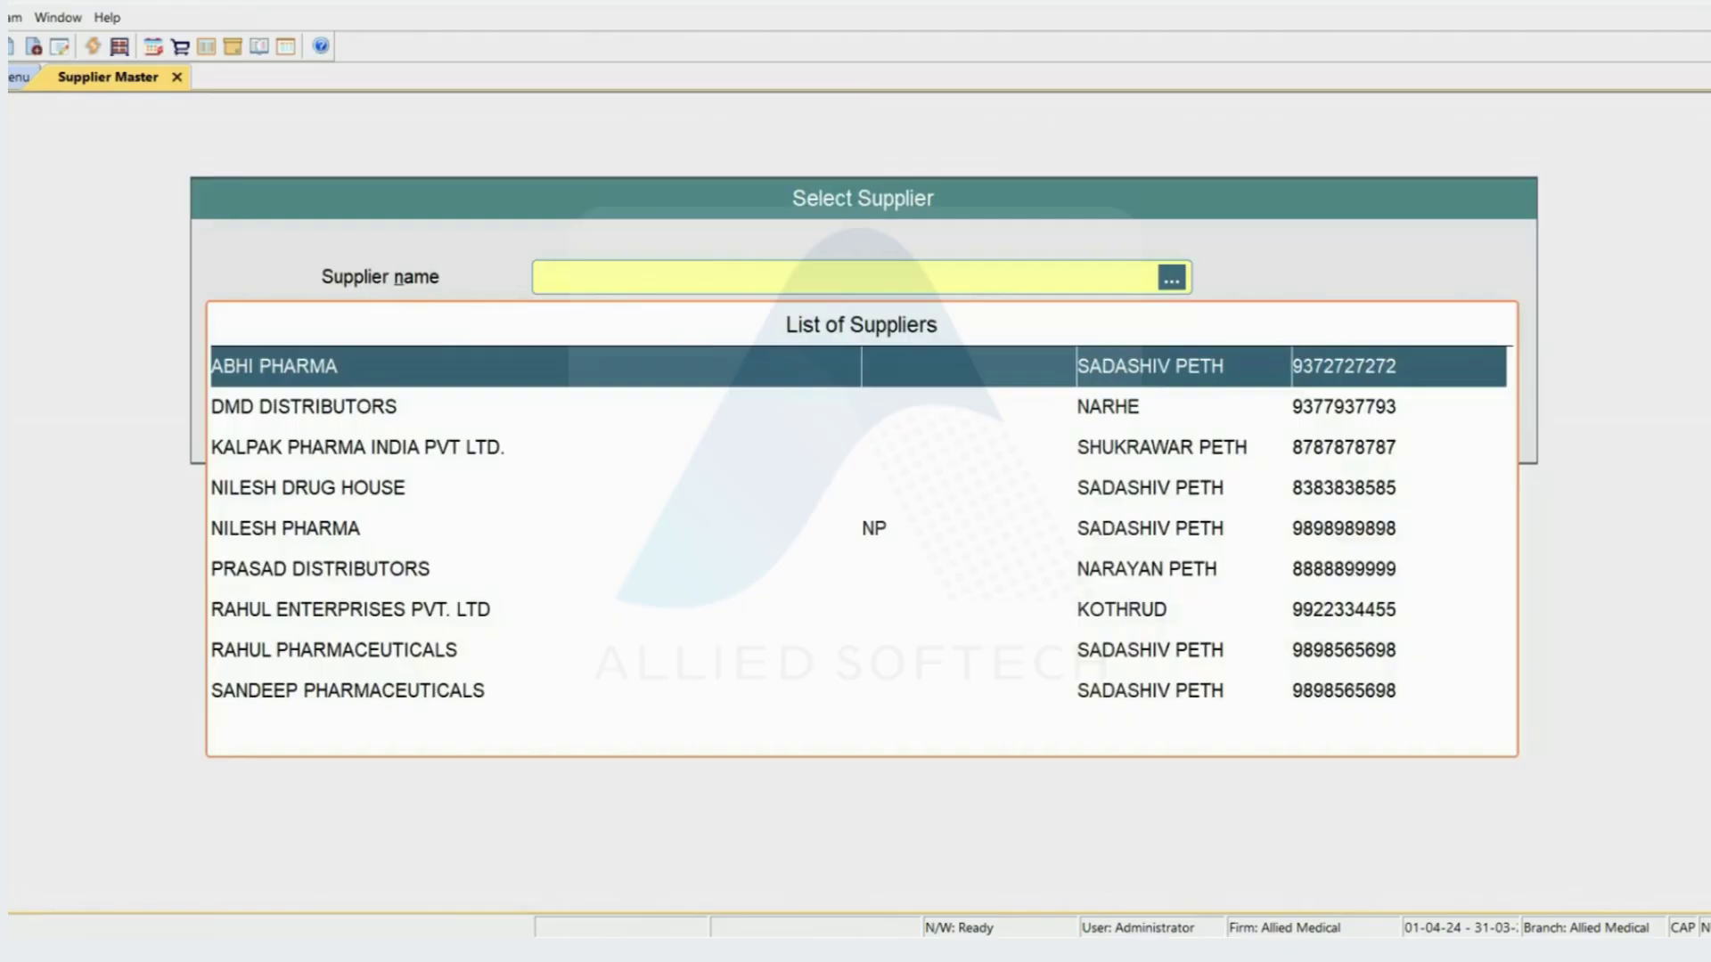
pyautogui.write('NP')
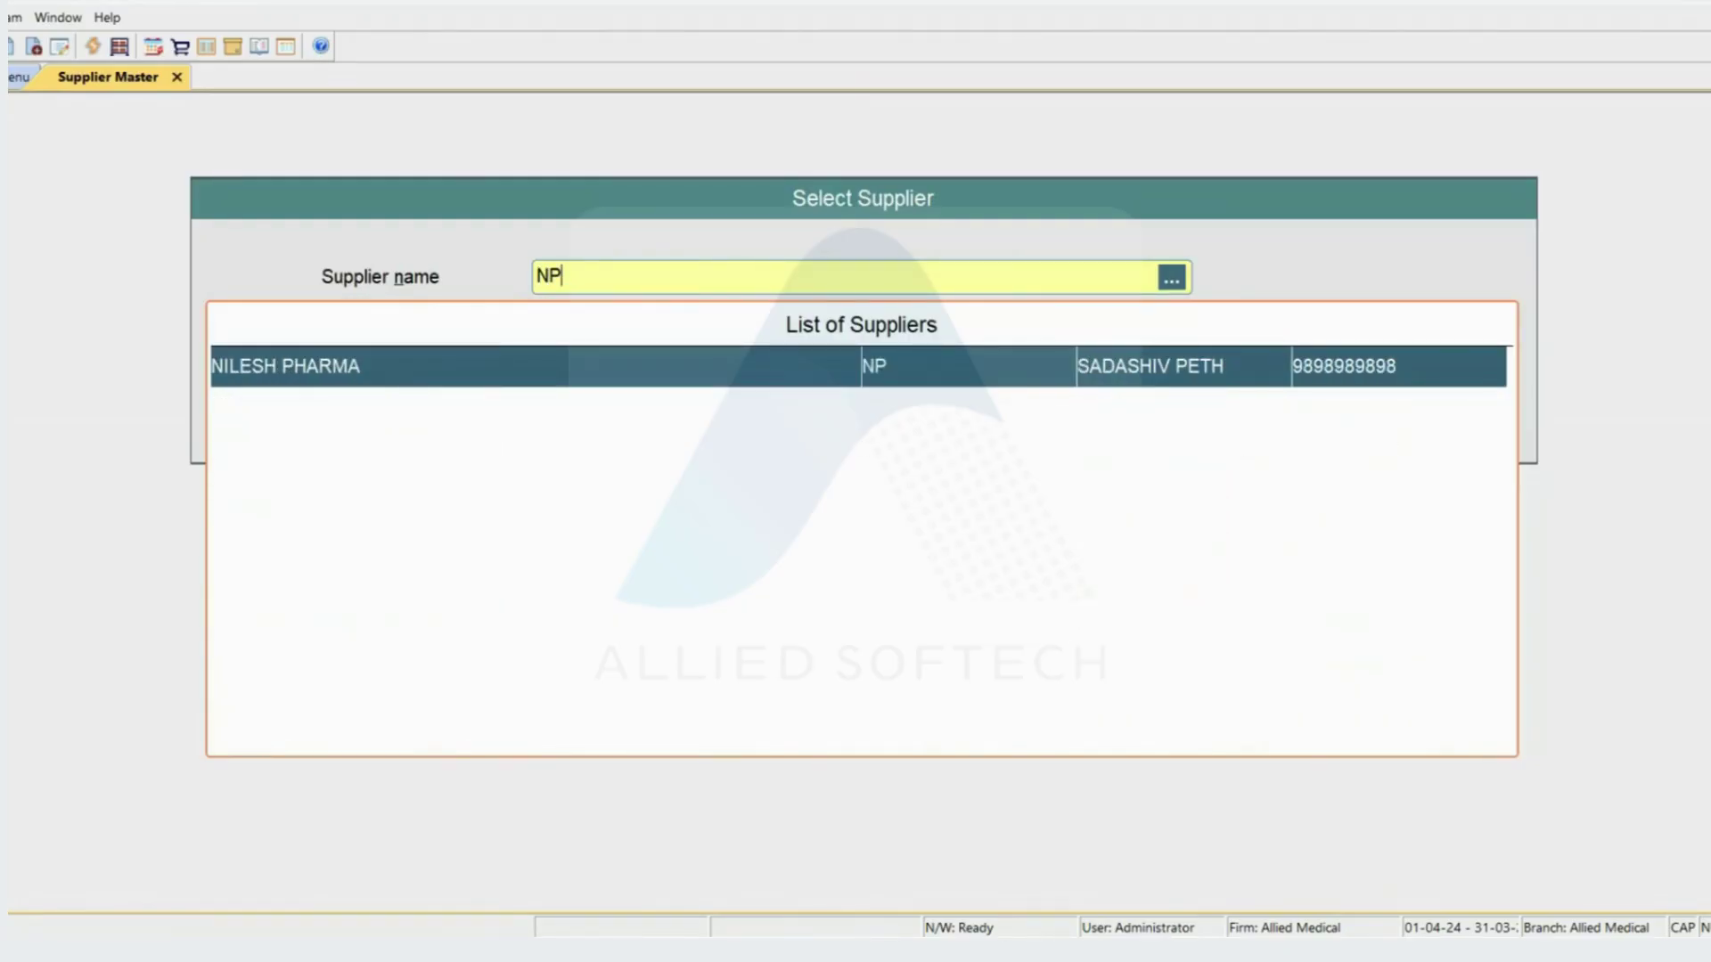
pyautogui.press('Return')
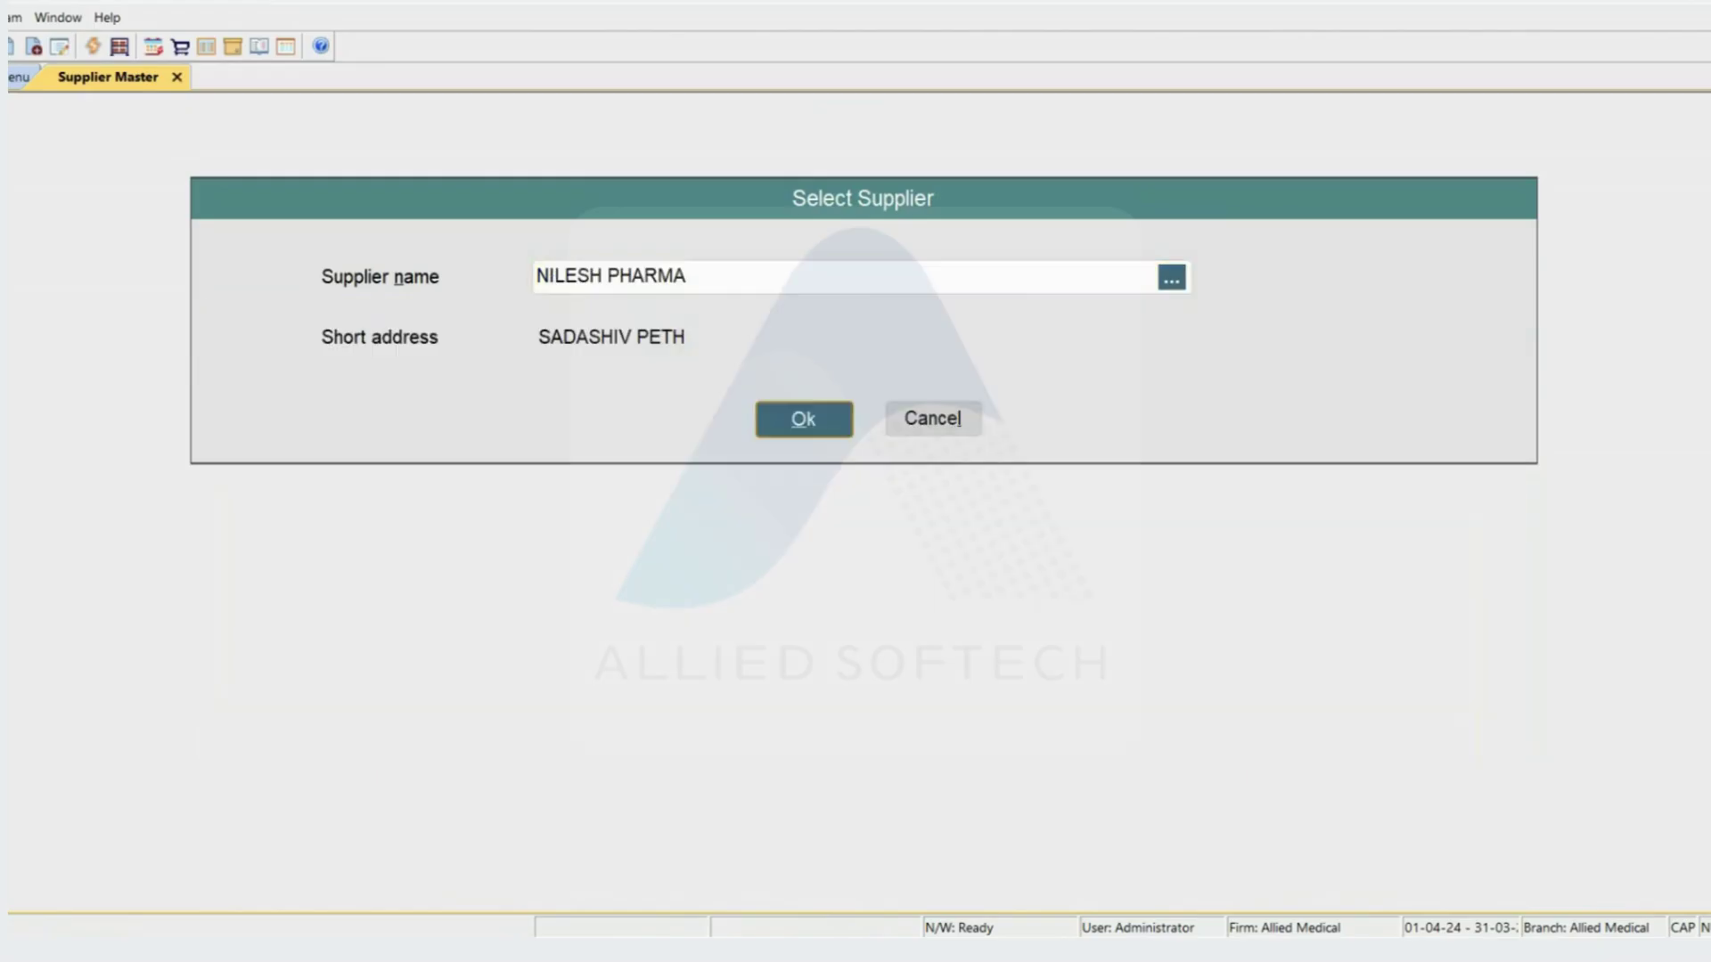
pyautogui.press('Return')
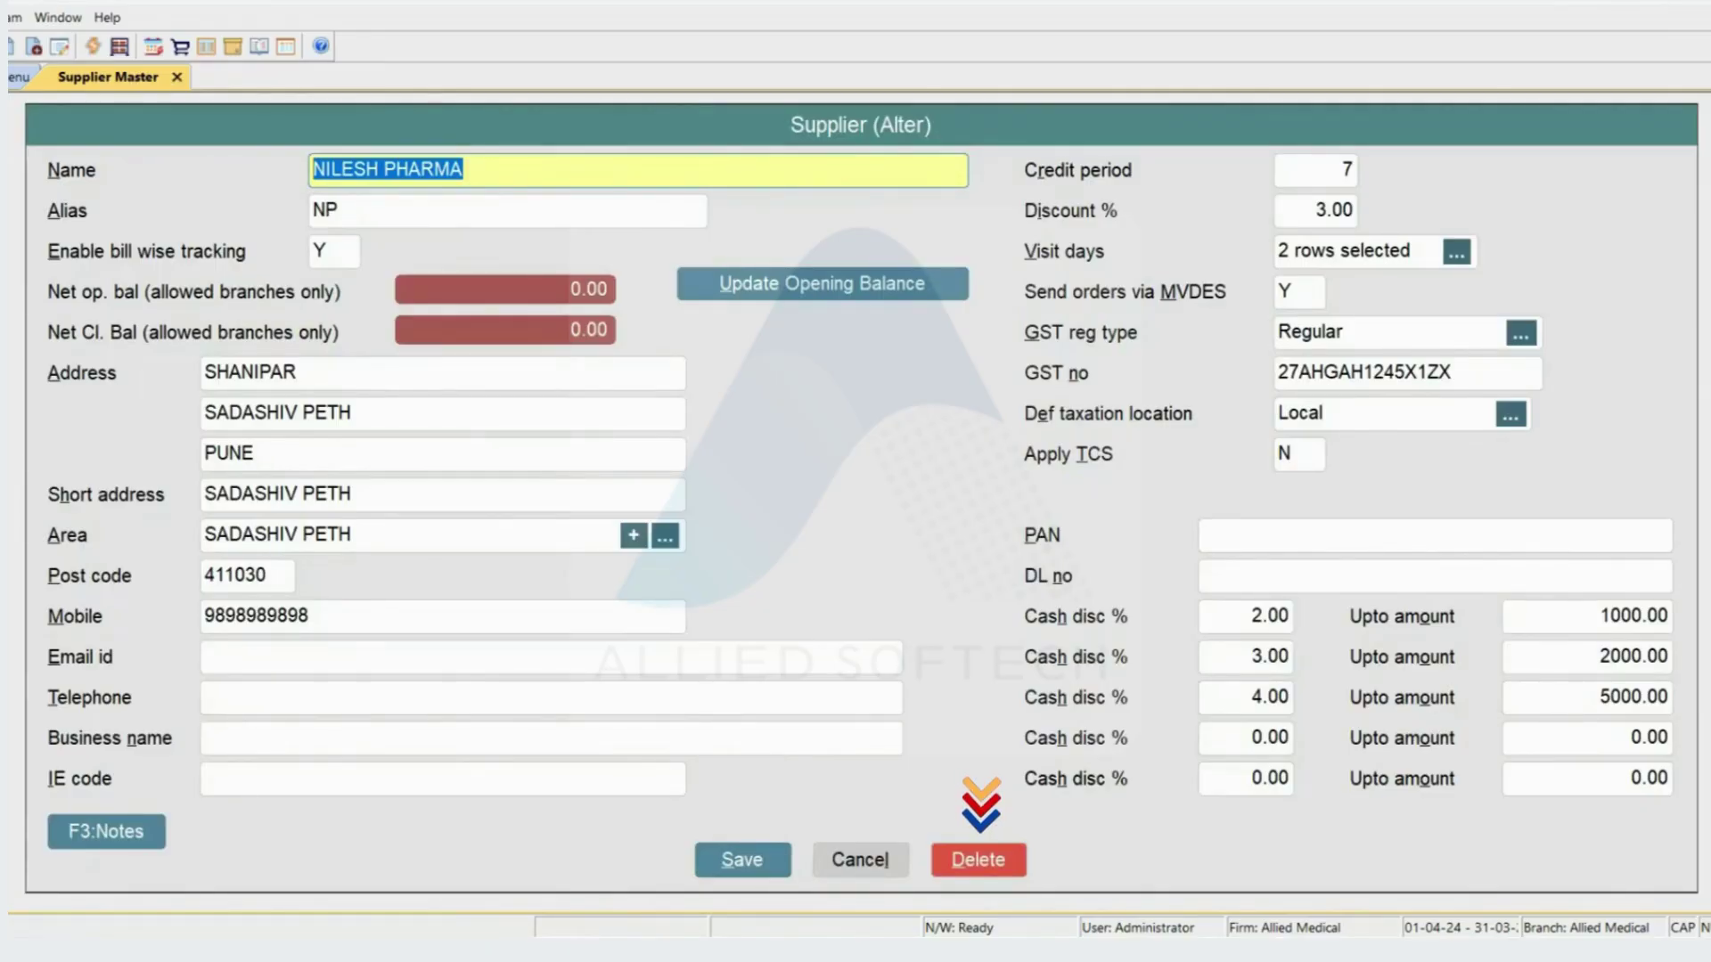
pyautogui.hotkey('alt', 'd')
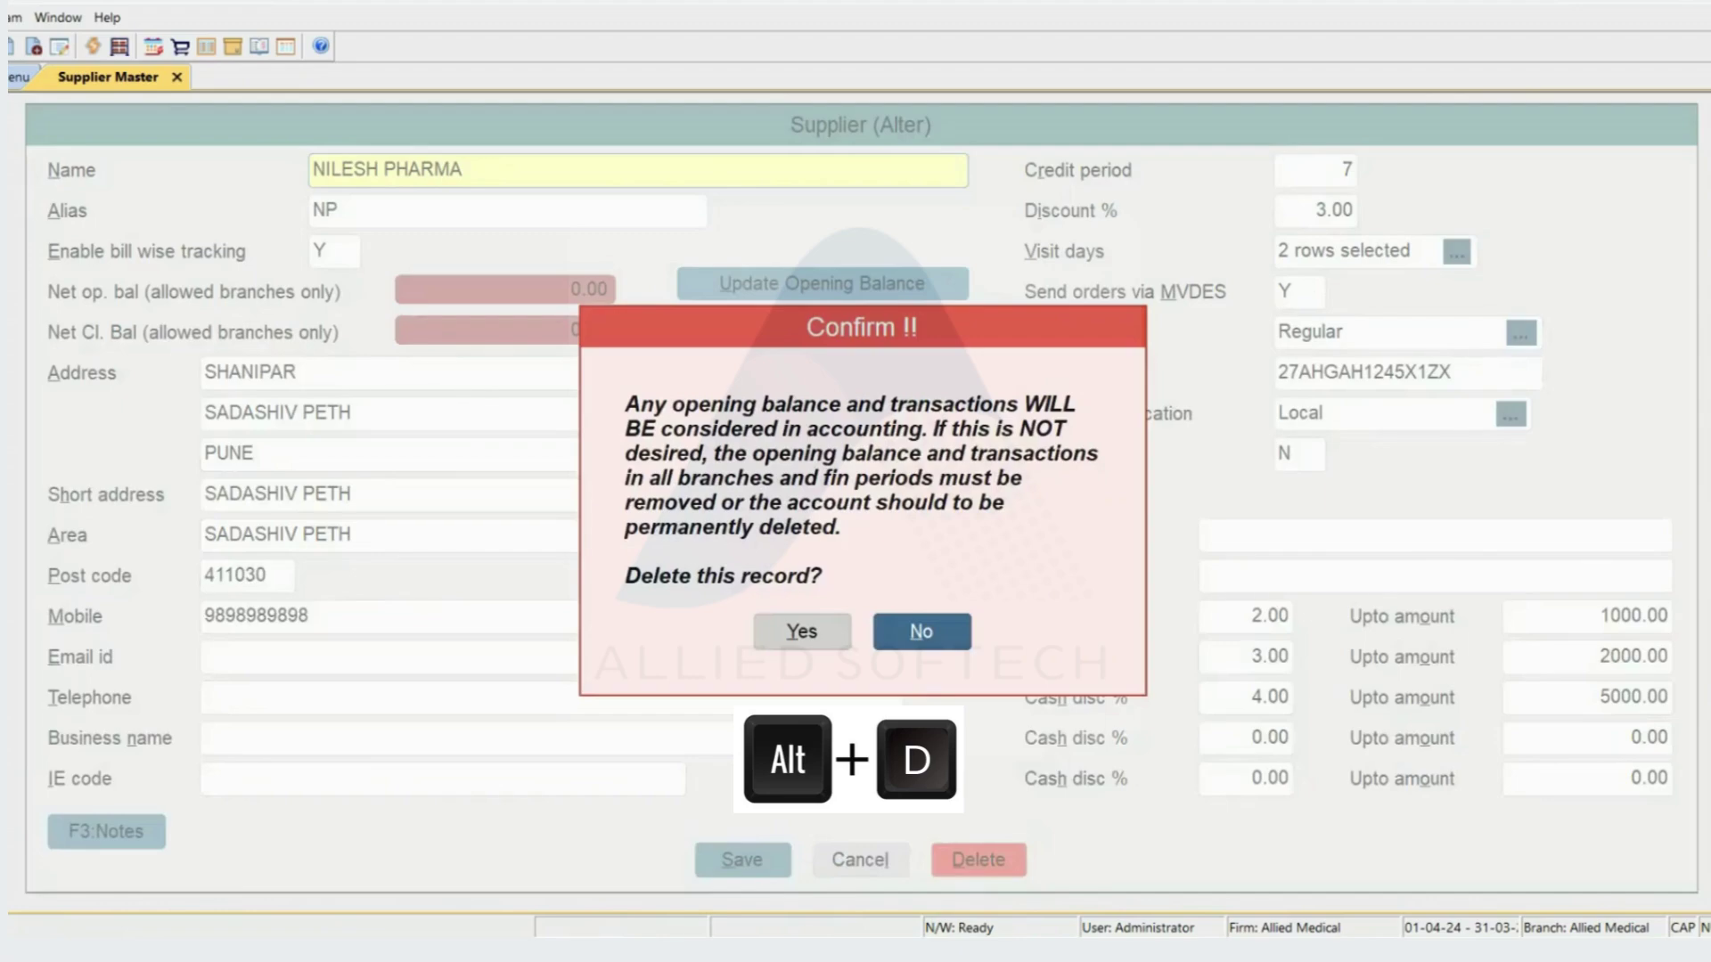
pyautogui.press('Left')
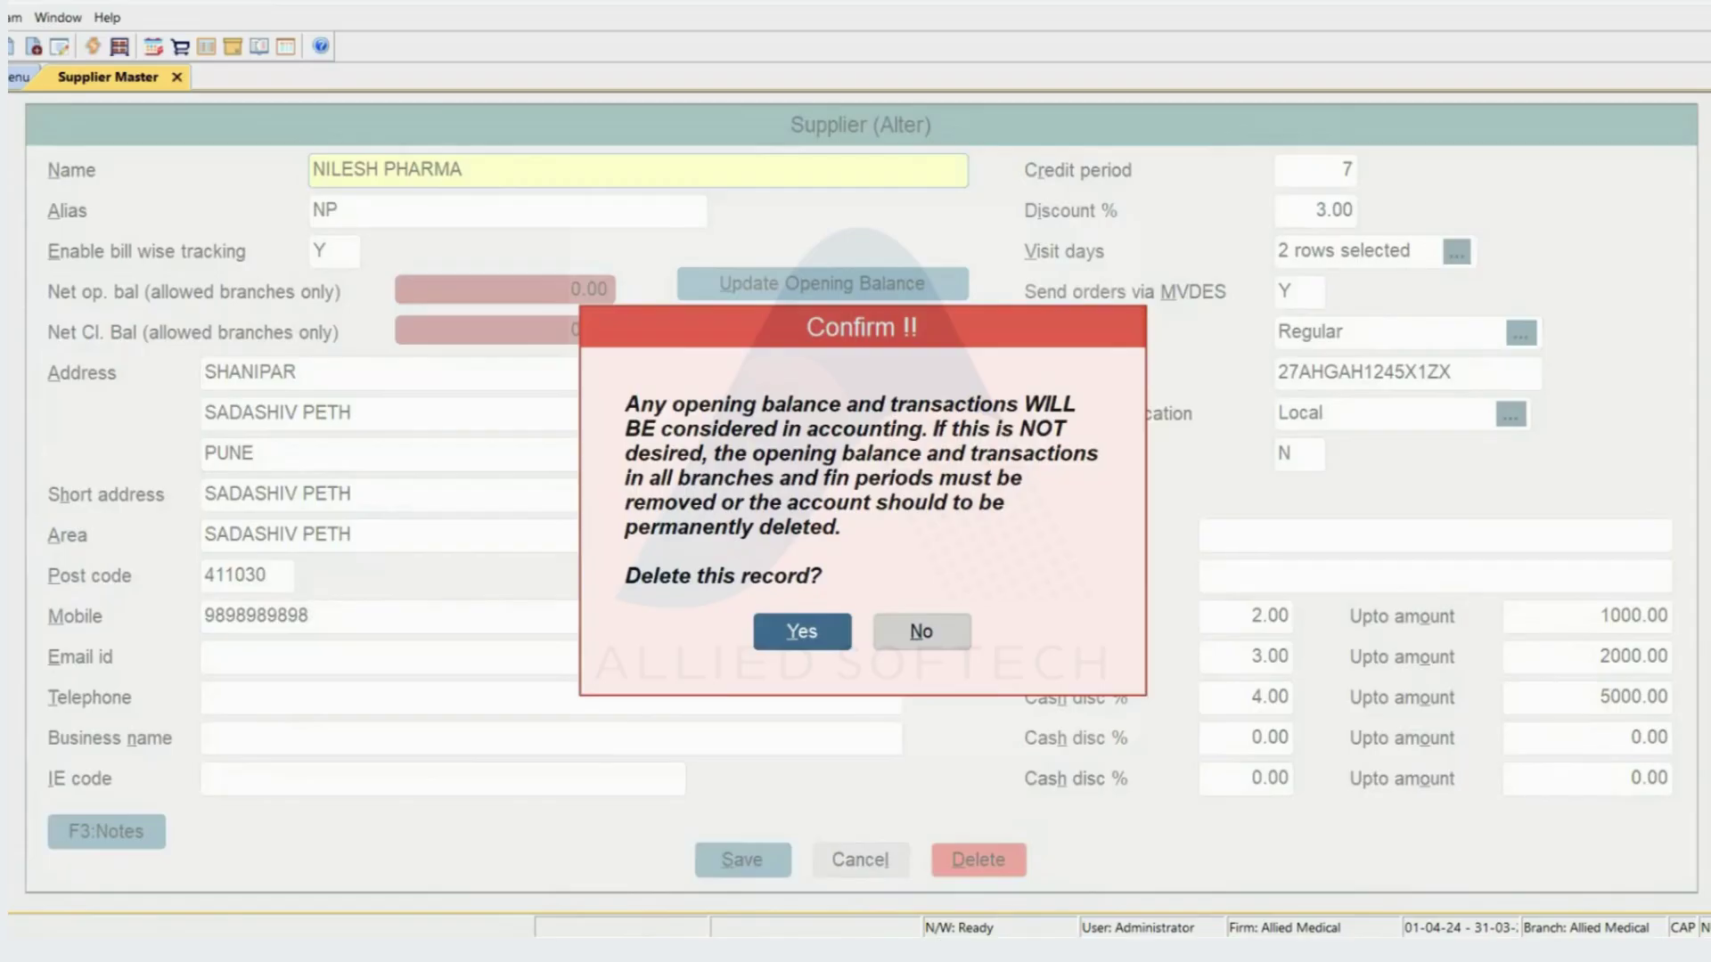
pyautogui.press('Return')
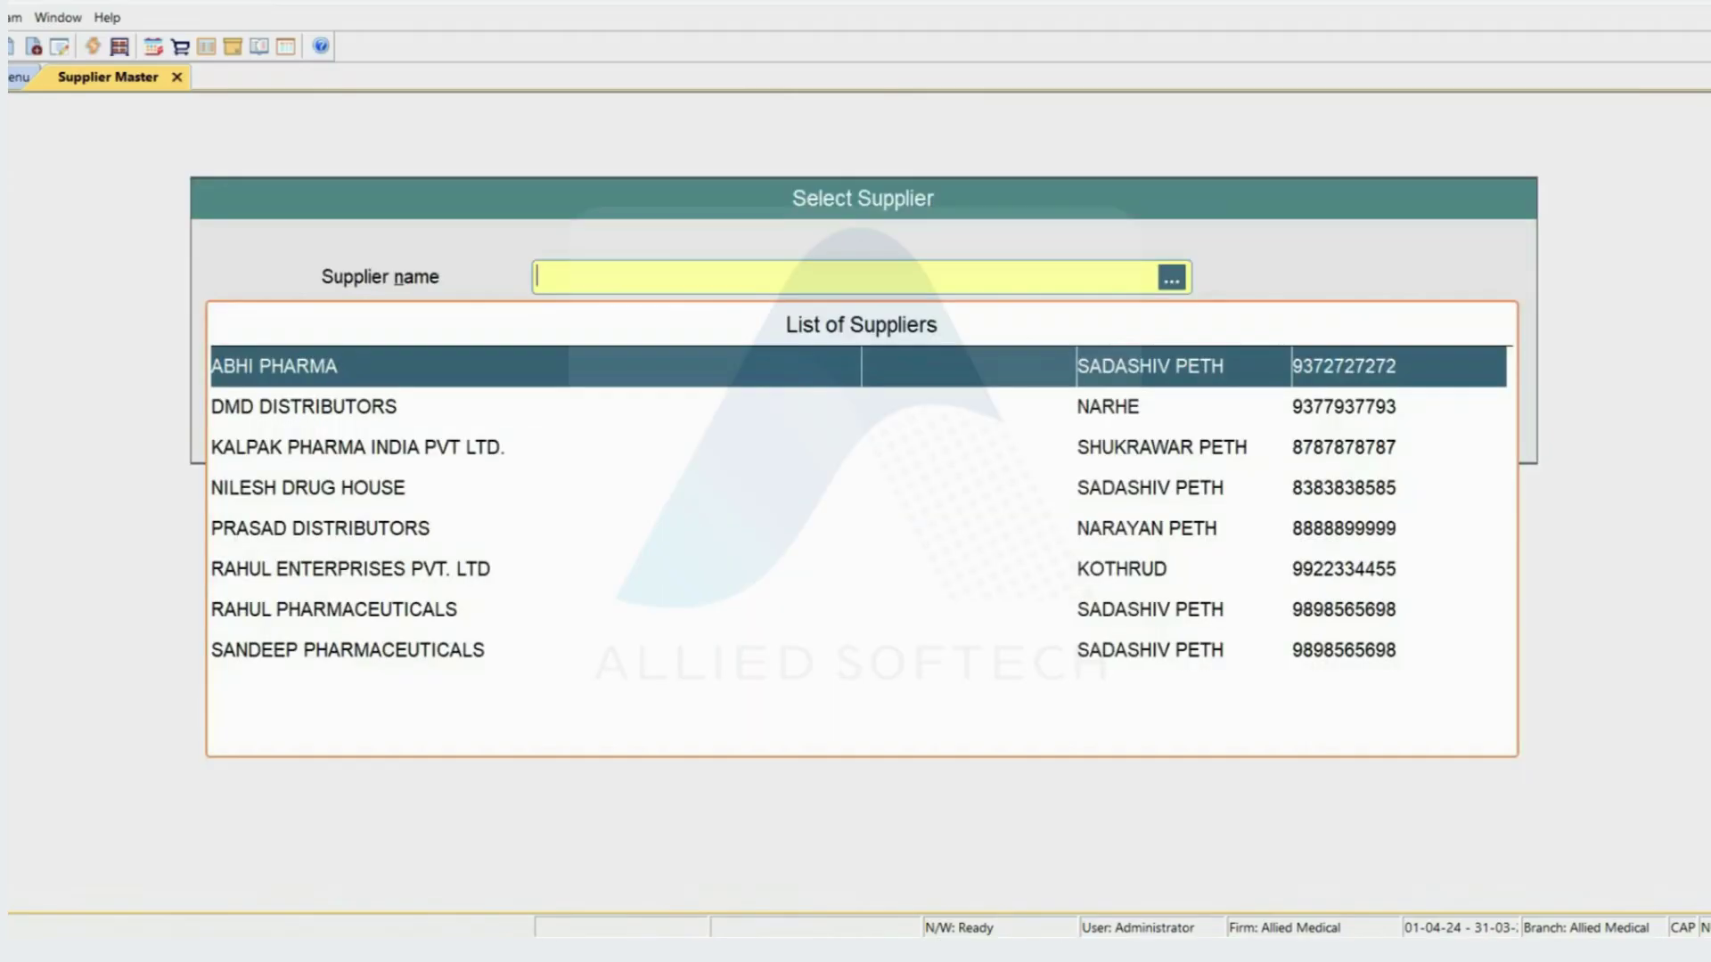
# - Open the DMD DISTRIBUTORS supplier record in the alter form
pyautogui.press('Escape')
pyautogui.press('Escape')
pyautogui.press('Return')
pyautogui.press('Down')
pyautogui.press('Return')
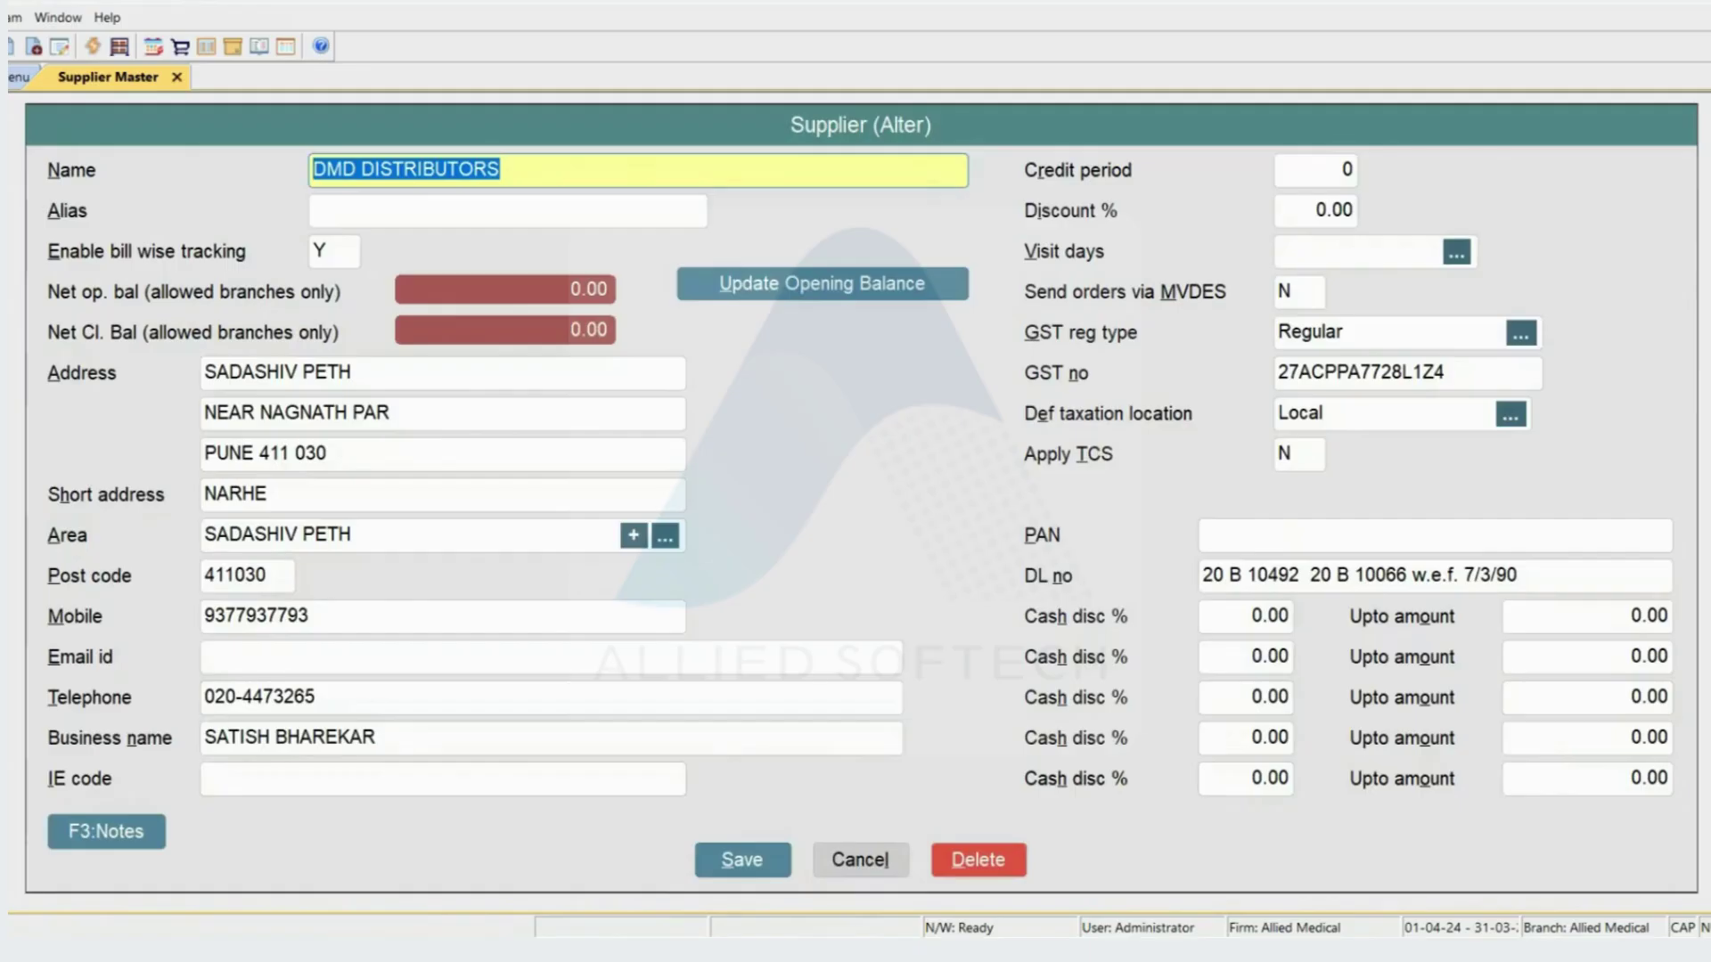